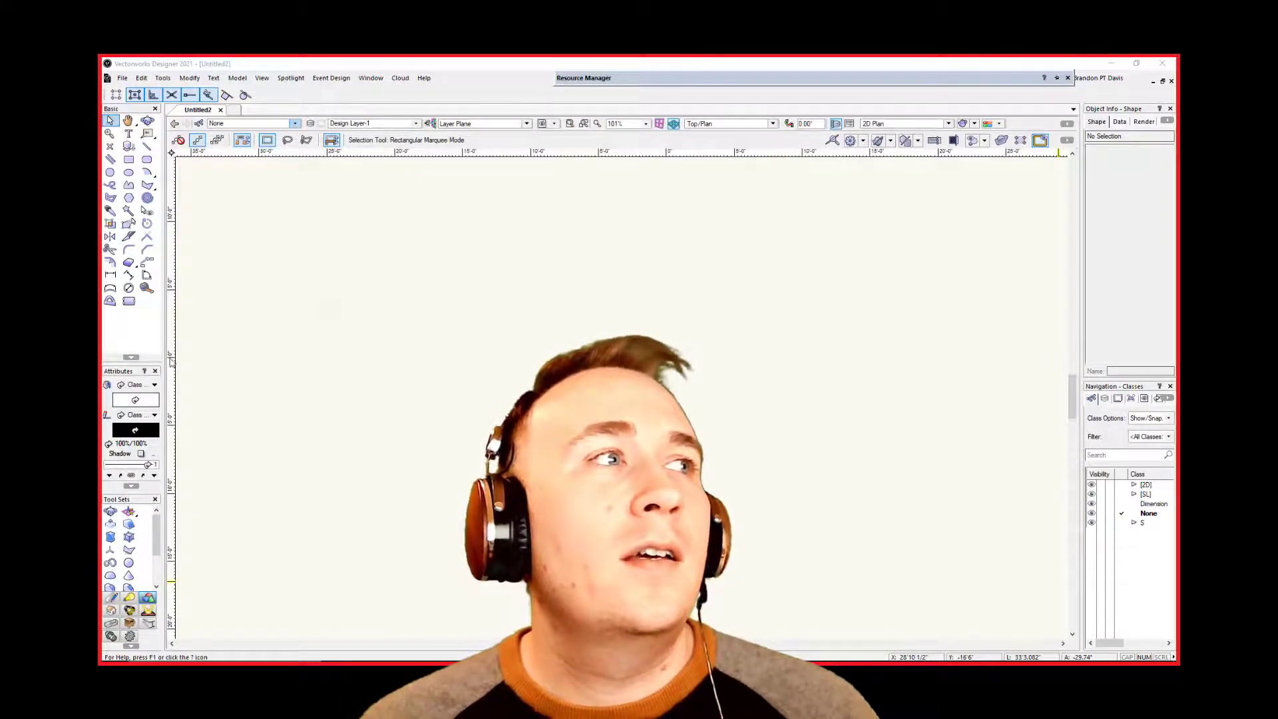
# Step: Switch the Basic palette's tool display to Icons and Text, and return it to Icons
pyautogui.click(131, 357)
pyautogui.moveTo(154, 370)
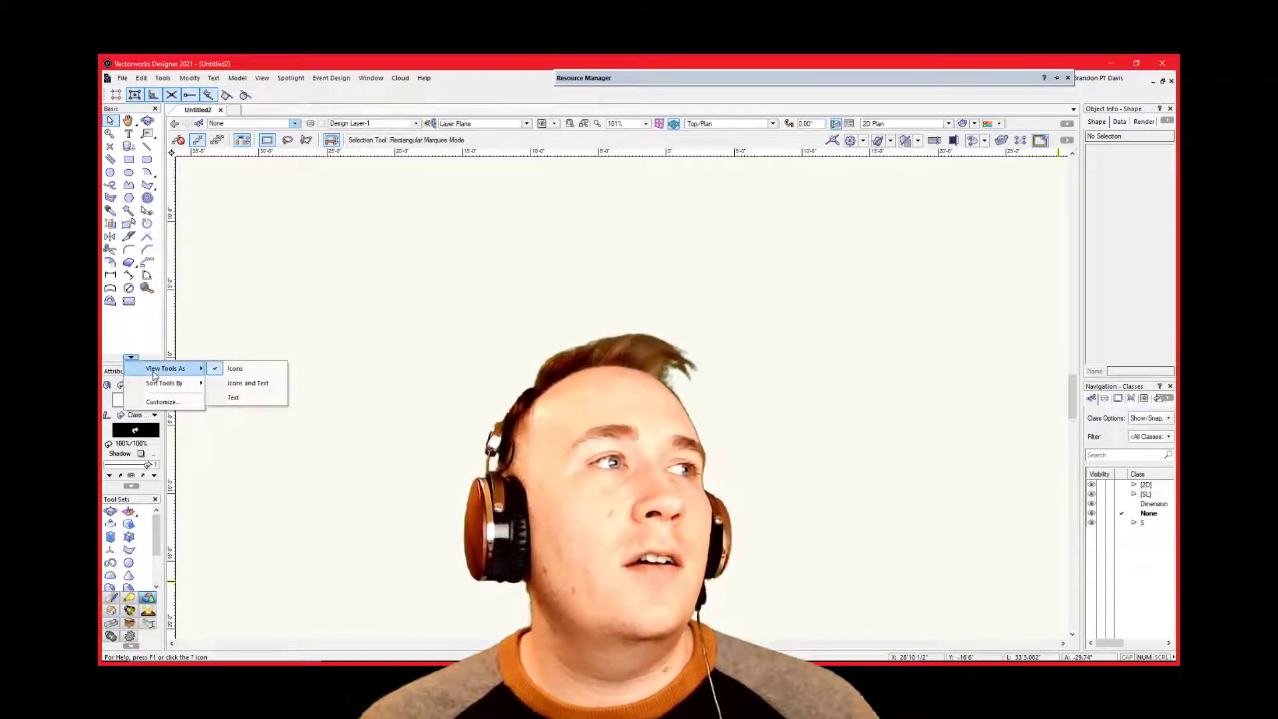
pyautogui.click(225, 384)
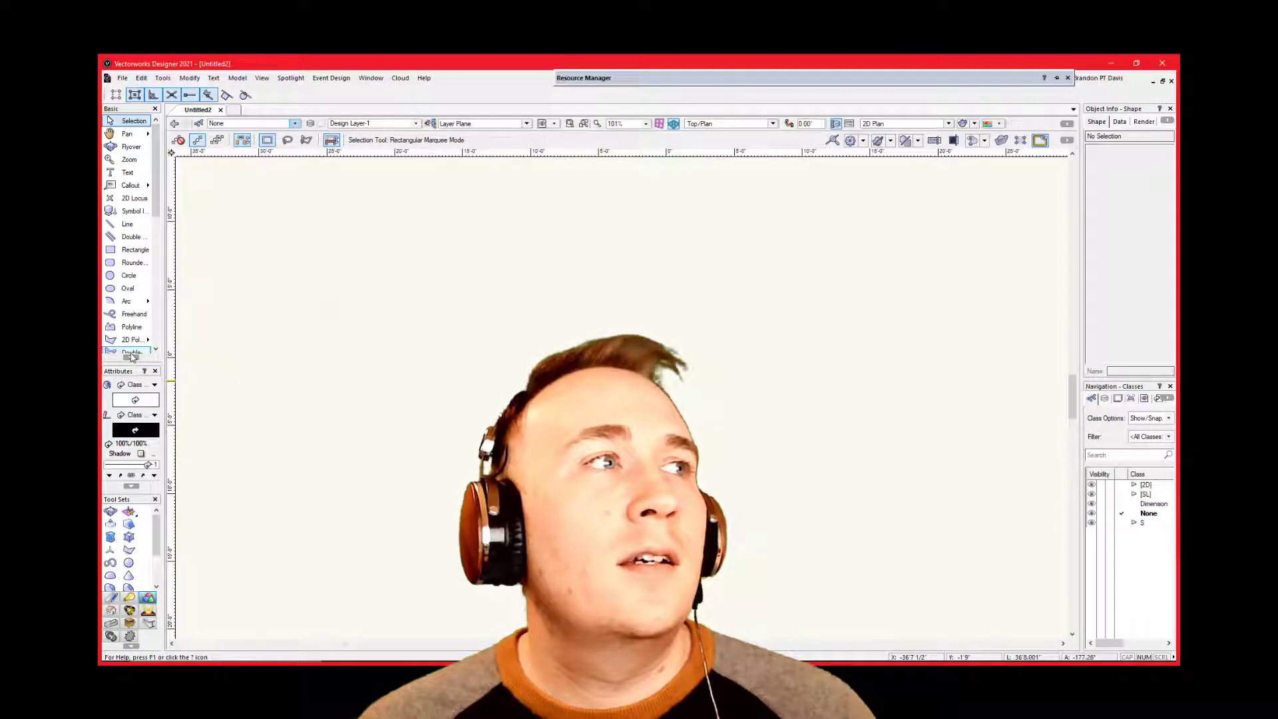
pyautogui.click(131, 357)
pyautogui.moveTo(147, 370)
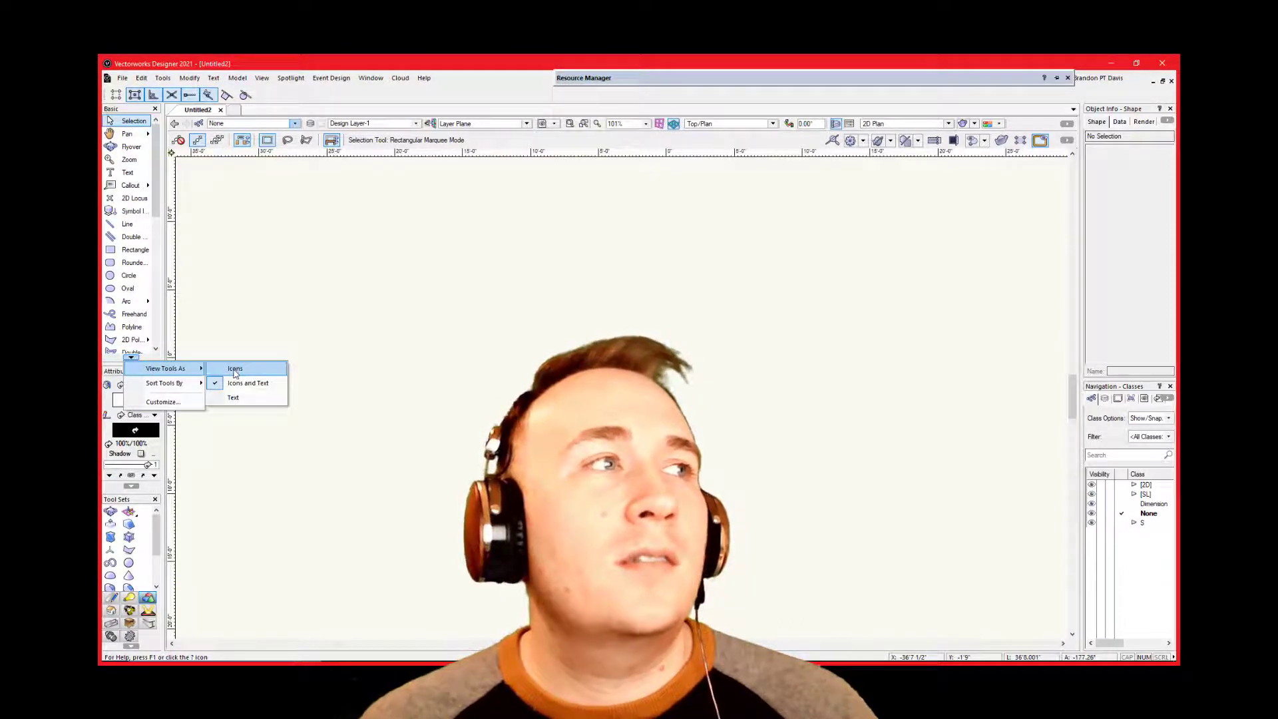
pyautogui.click(234, 371)
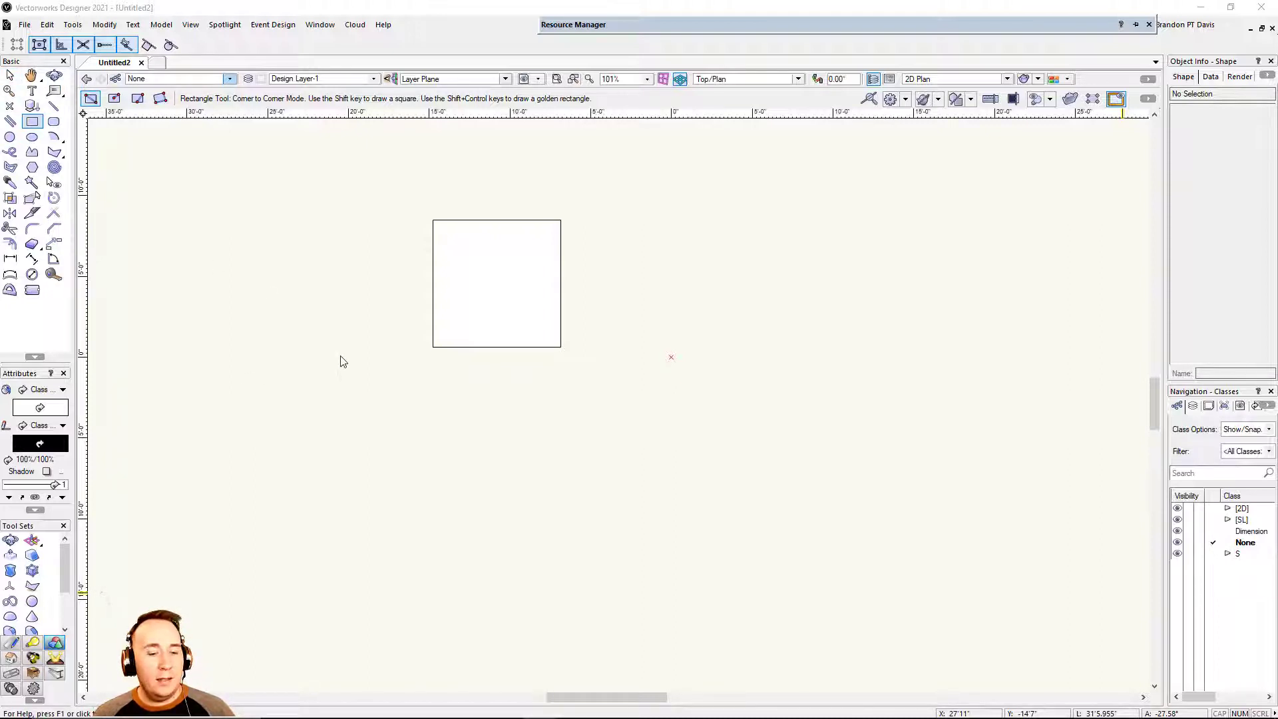
# Step: Select the rectangle and stretch its top and right edges so it is about 10'2" wide and 11'4" high
pyautogui.press('x')
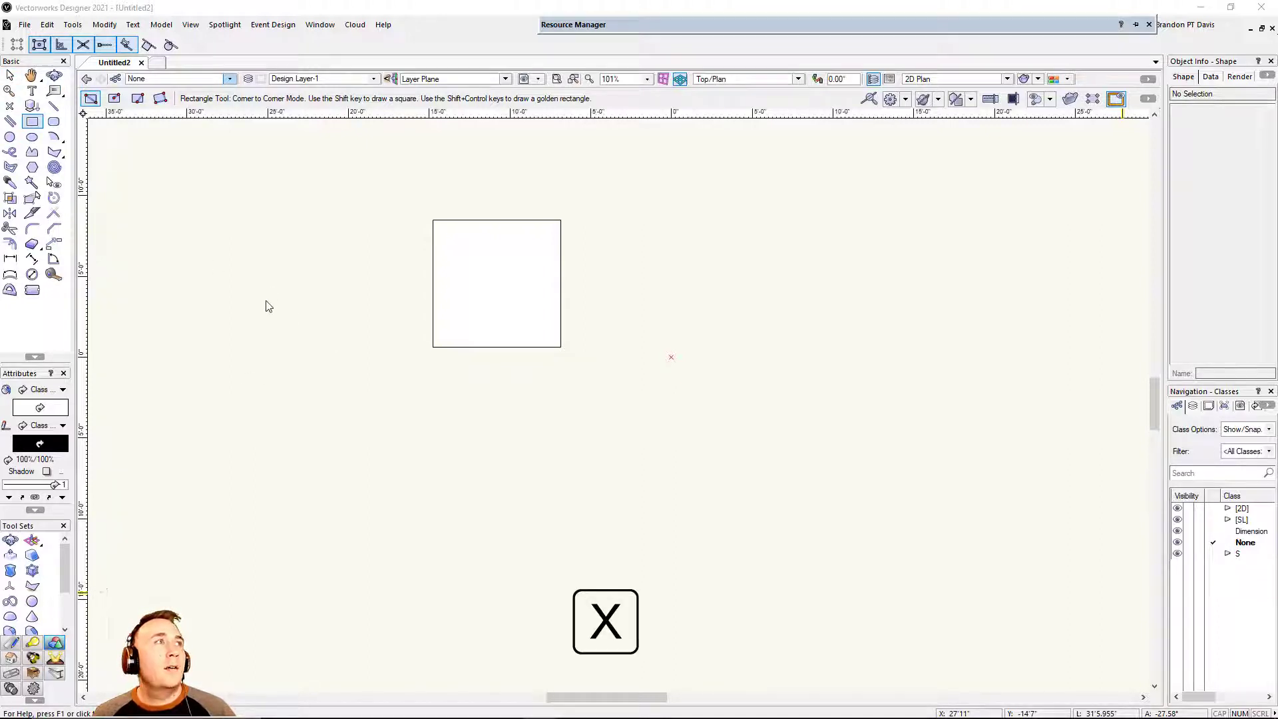
pyautogui.press('x')
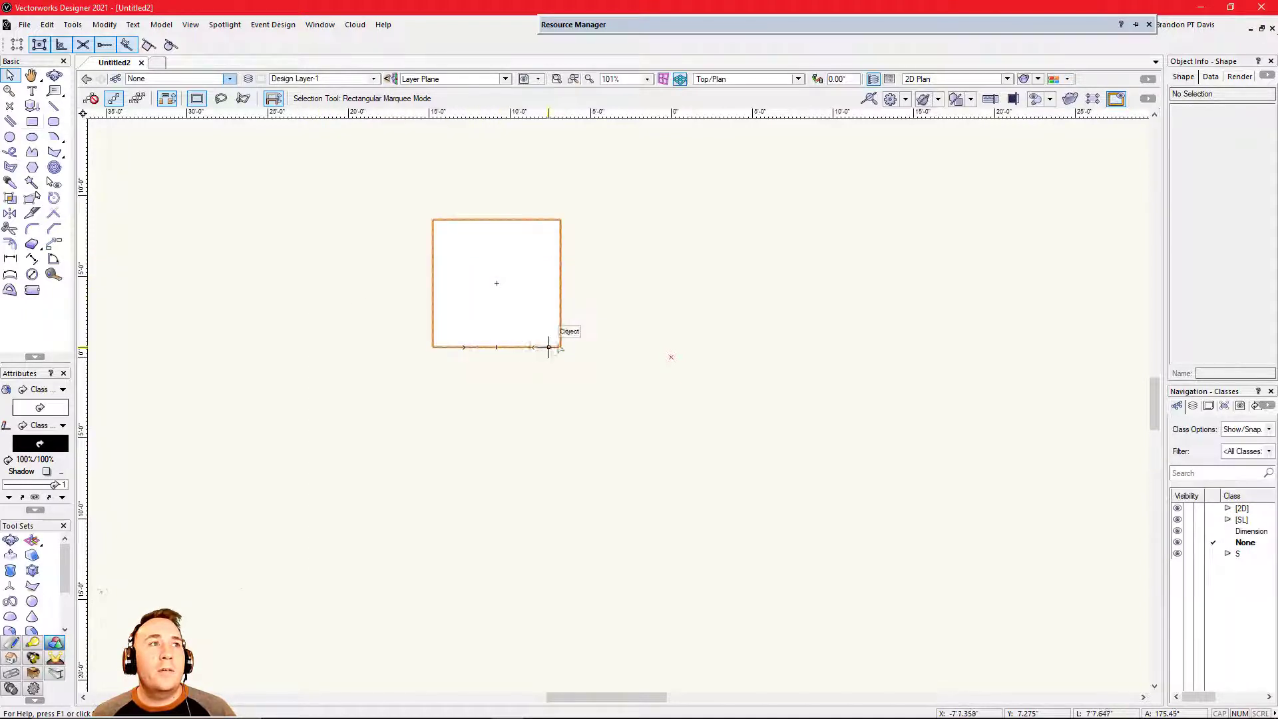
pyautogui.click(493, 277)
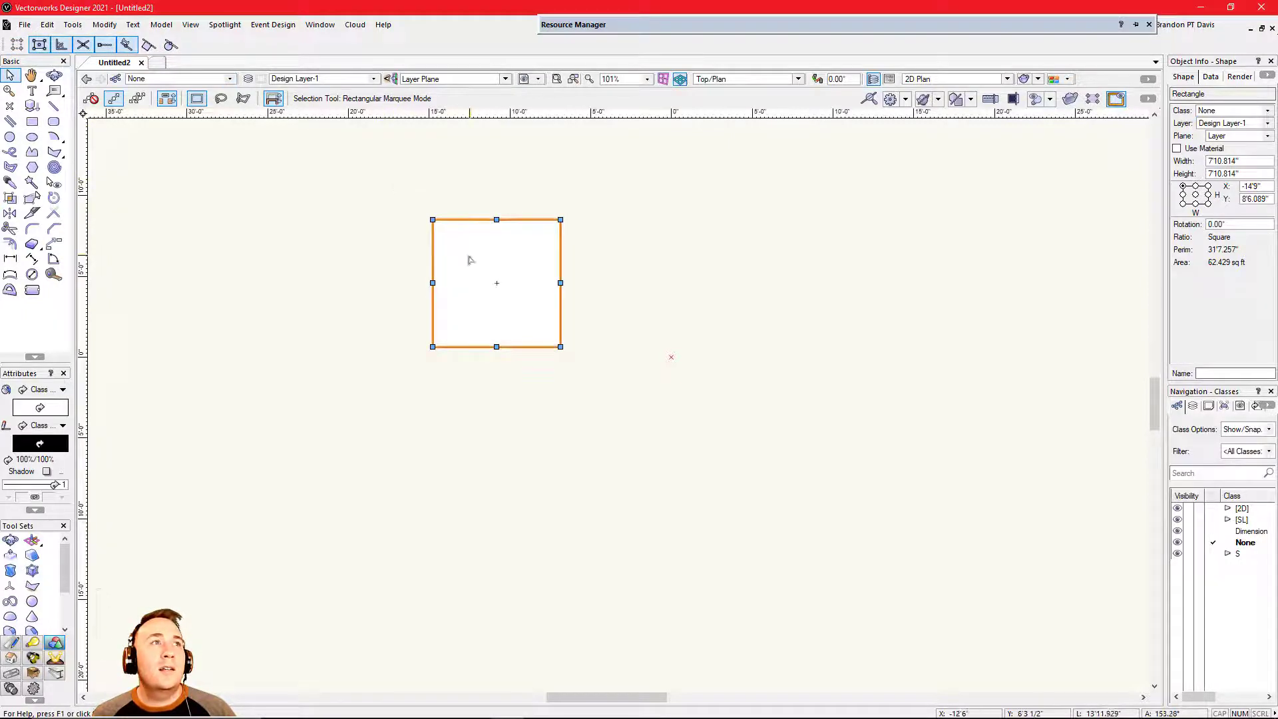
pyautogui.moveTo(496, 220); pyautogui.dragTo(497, 163)
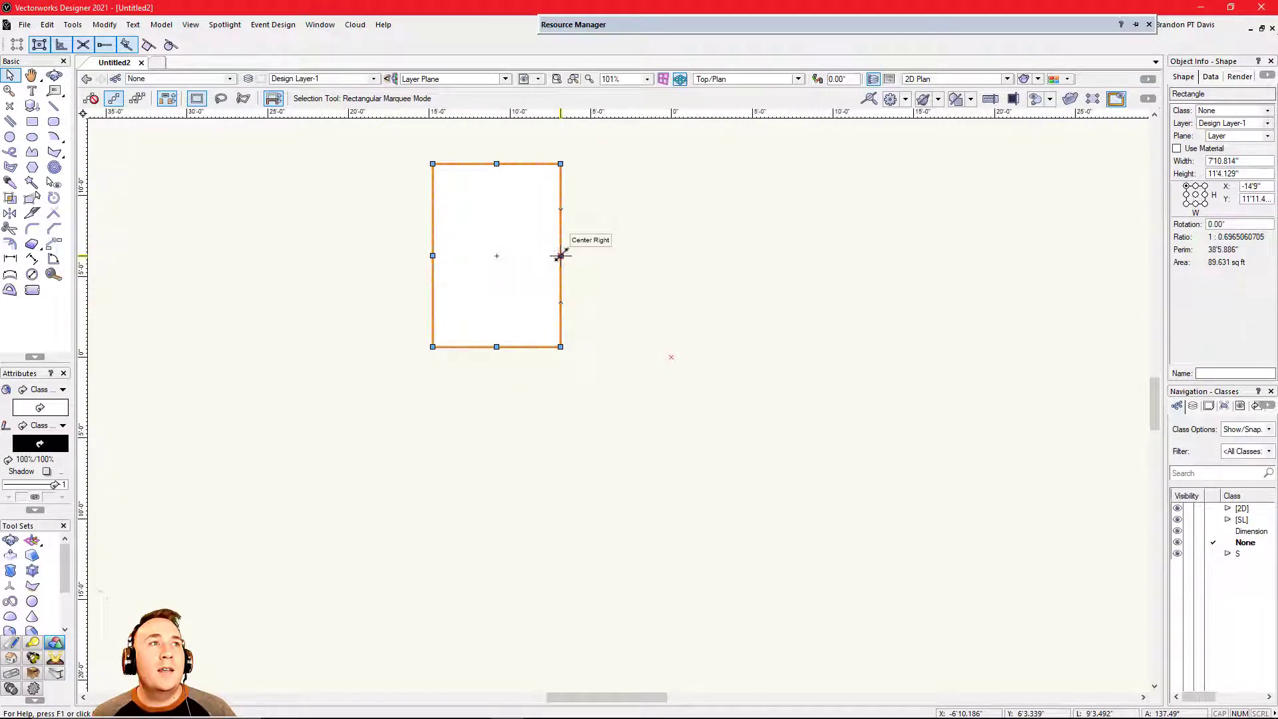
pyautogui.moveTo(559, 253); pyautogui.dragTo(598, 255)
# Step: Pan around the rectangle with the Pan tool and look at the alternative tools grouped with it
pyautogui.press('space')
pyautogui.scroll(1, 327, 200)
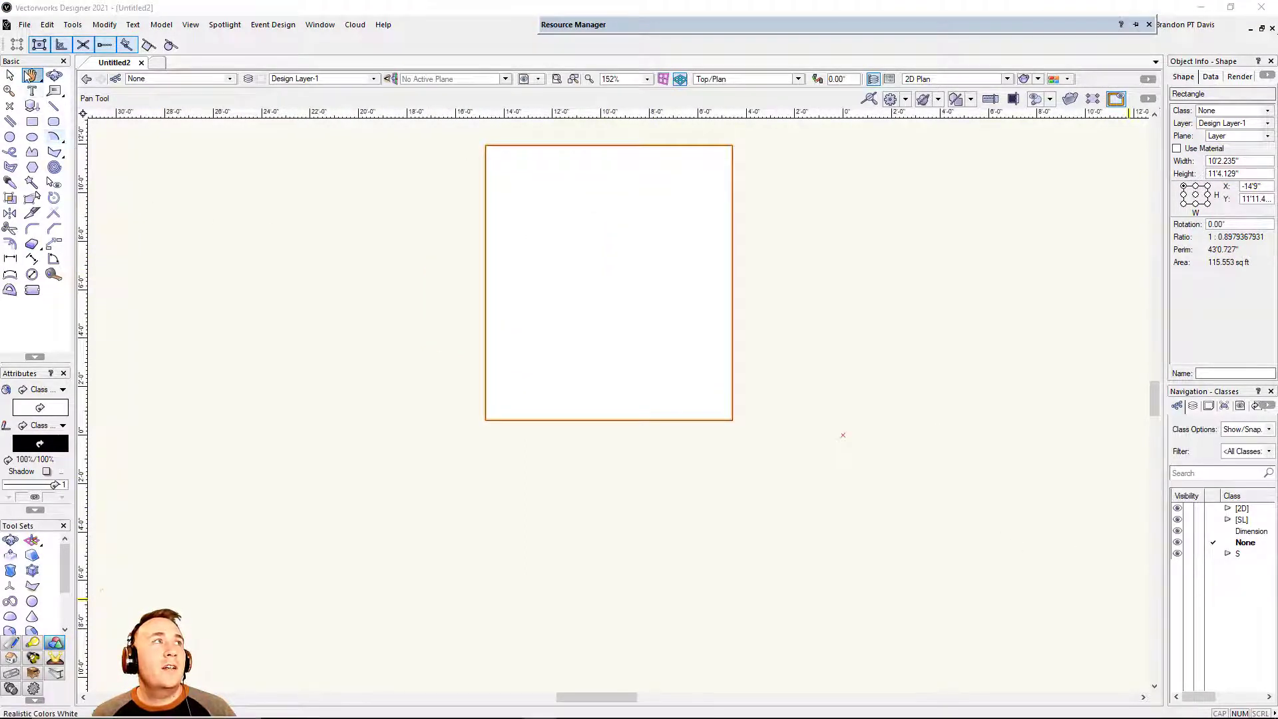
pyautogui.click(29, 74)
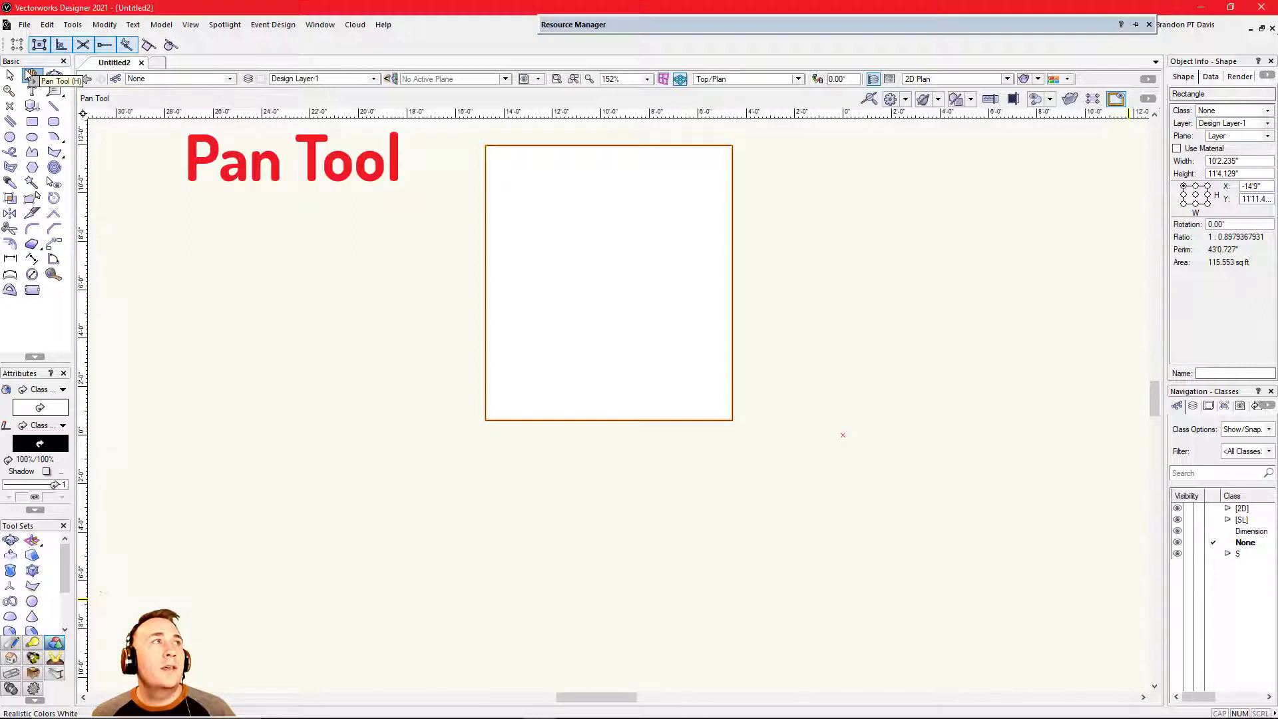
pyautogui.moveTo(452, 212)
pyautogui.mouseDown()
pyautogui.moveTo(239, 325)
pyautogui.moveTo(340, 463)
pyautogui.moveTo(451, 305)
pyautogui.moveTo(816, 342)
pyautogui.moveTo(792, 479)
pyautogui.moveTo(472, 379)
pyautogui.mouseUp()
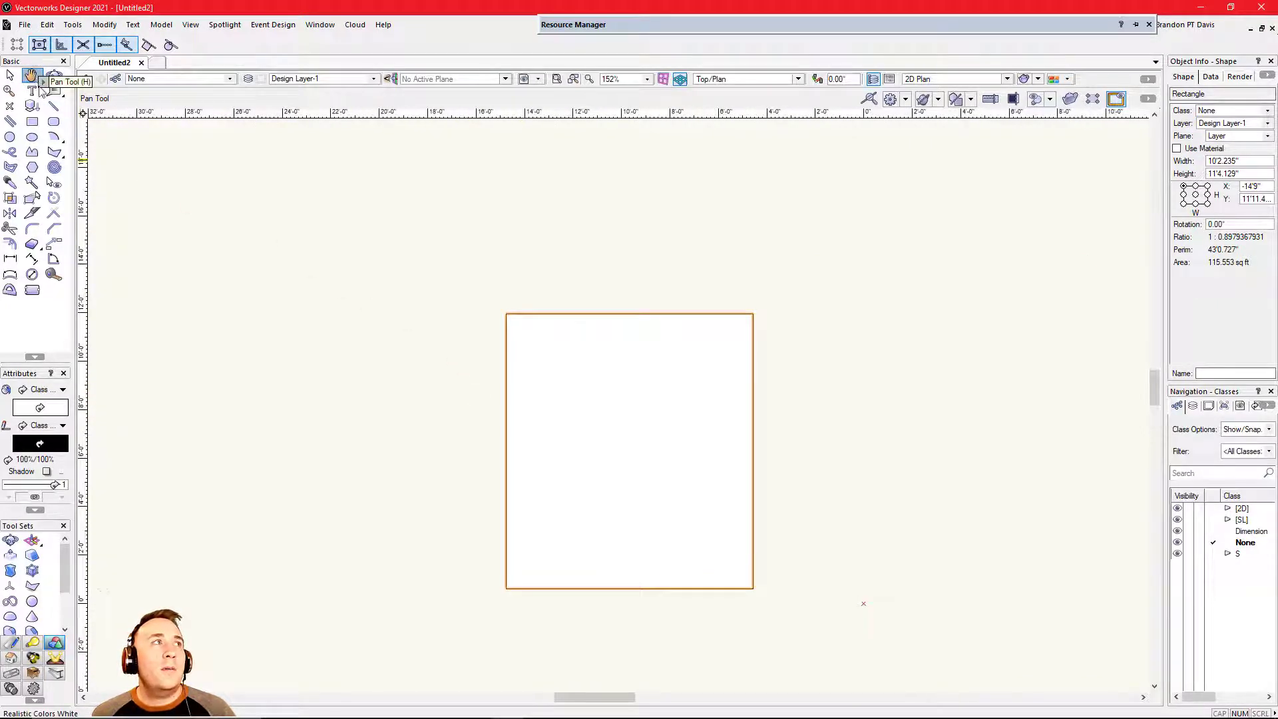
pyautogui.press('h')
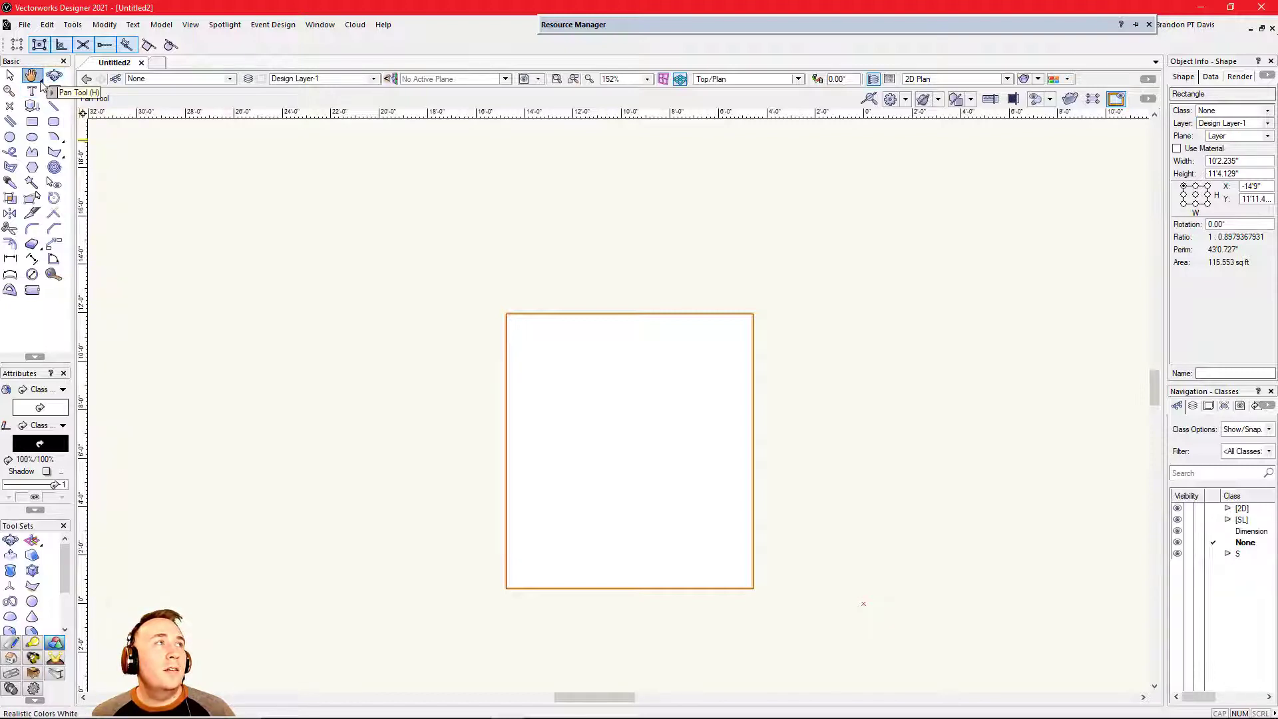
pyautogui.click(38, 79)
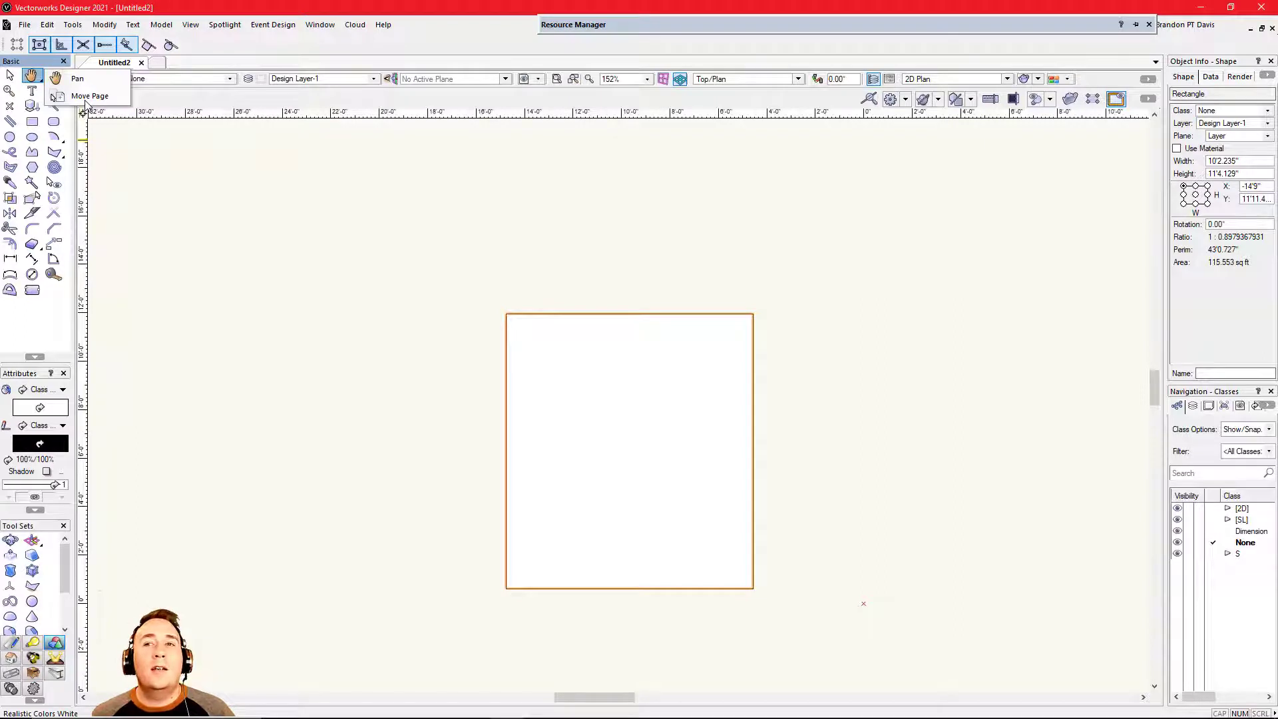
pyautogui.click(219, 246)
pyautogui.scroll(-1, 254, 262)
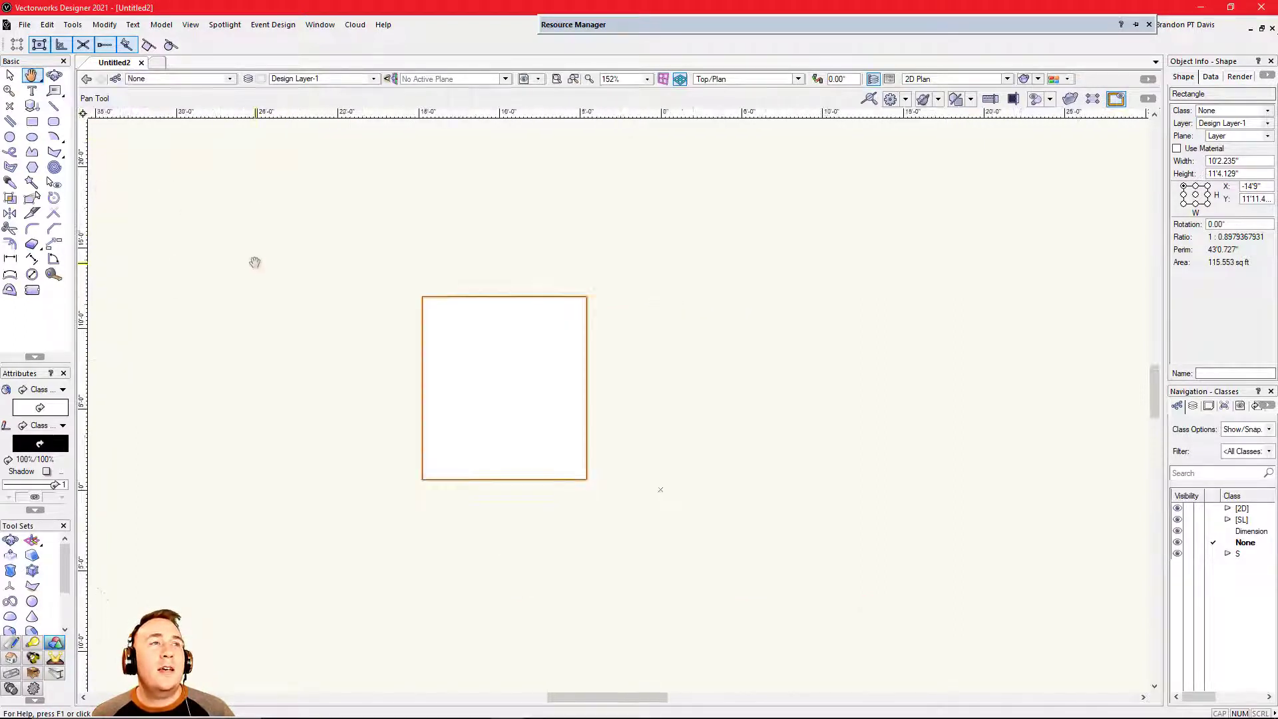
pyautogui.scroll(1, 255, 262)
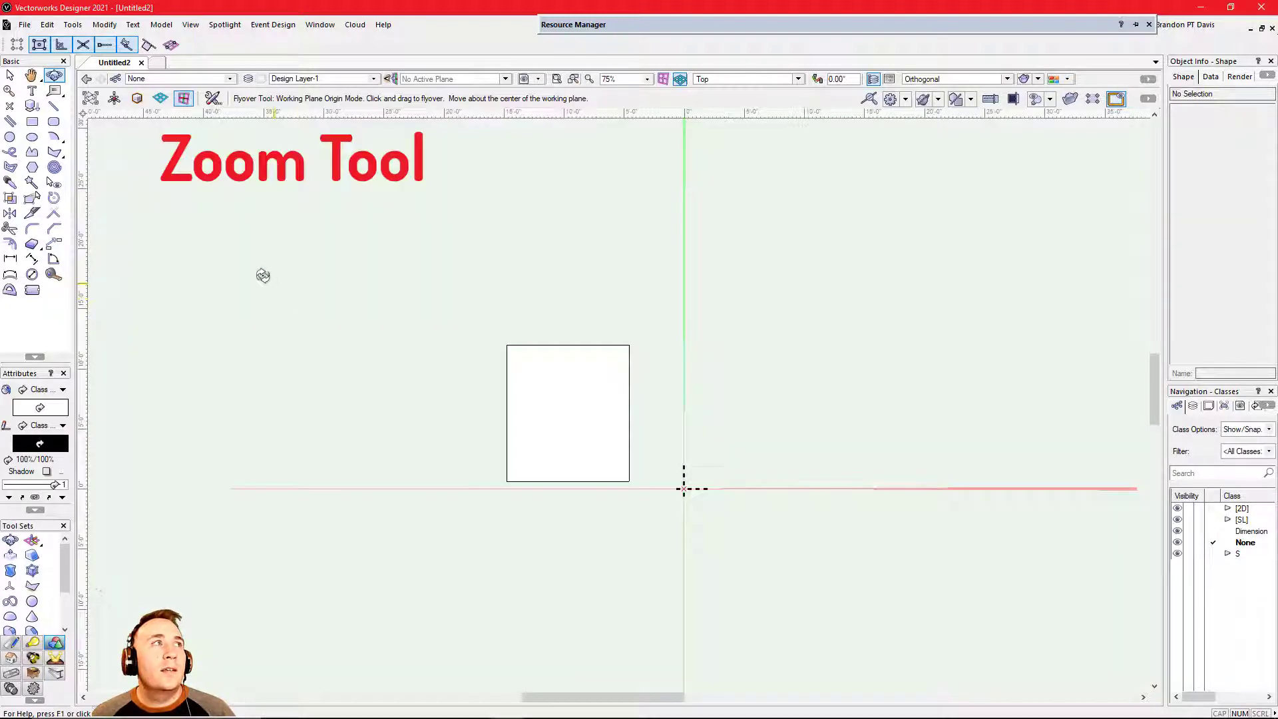
# Step: Zoom the view around the rectangle using the Zoom tool's Interactive and Marquee modes, and return to the Selection tool
pyautogui.click(9, 90)
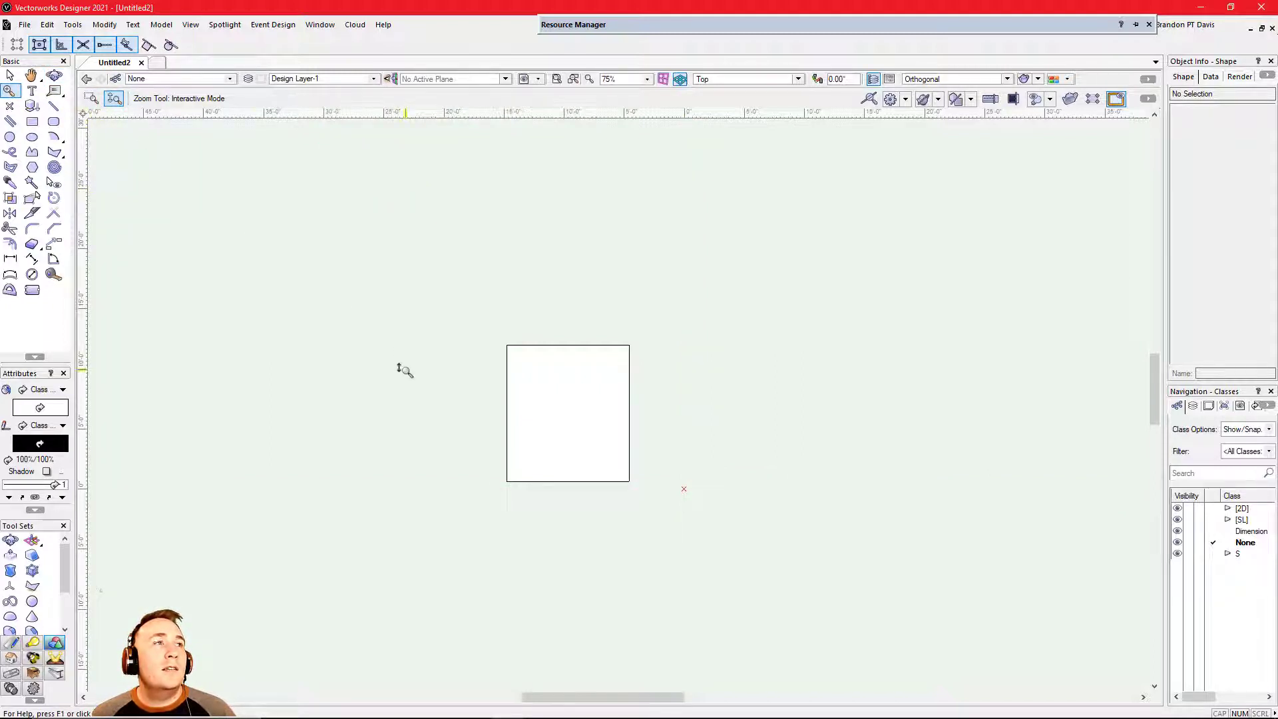
pyautogui.moveTo(399, 354); pyautogui.dragTo(356, 343)
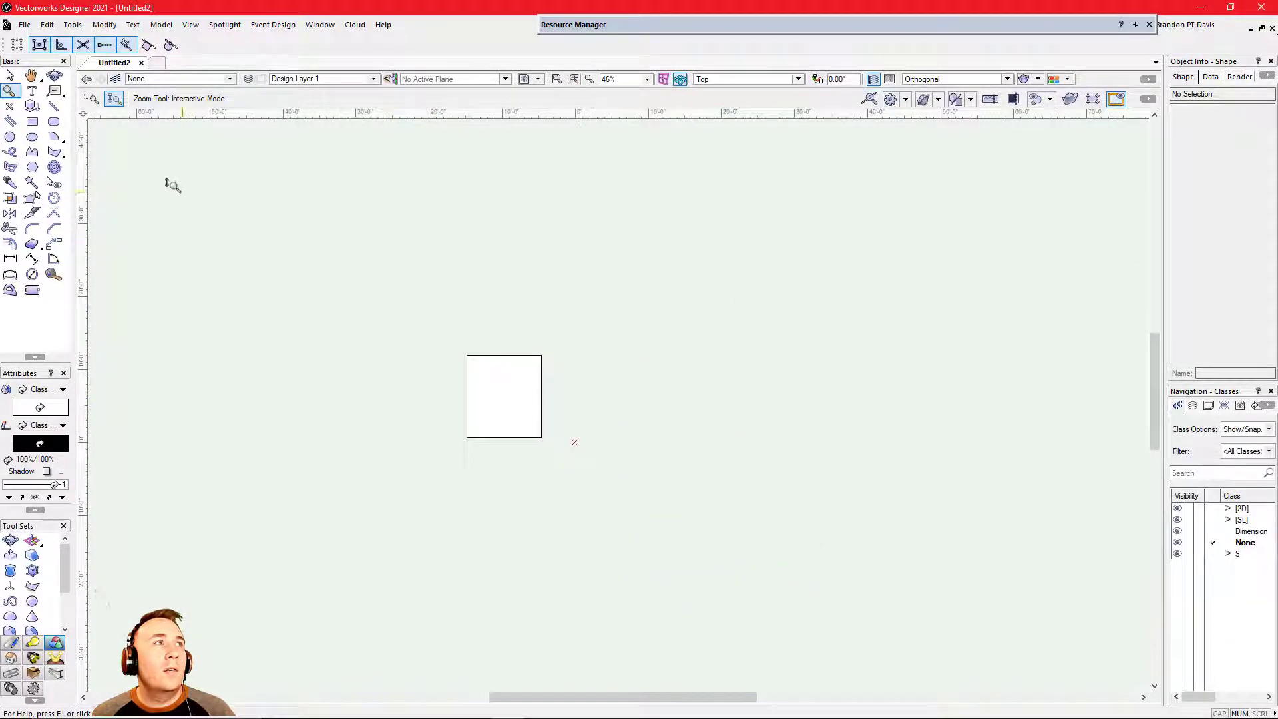
pyautogui.click(95, 102)
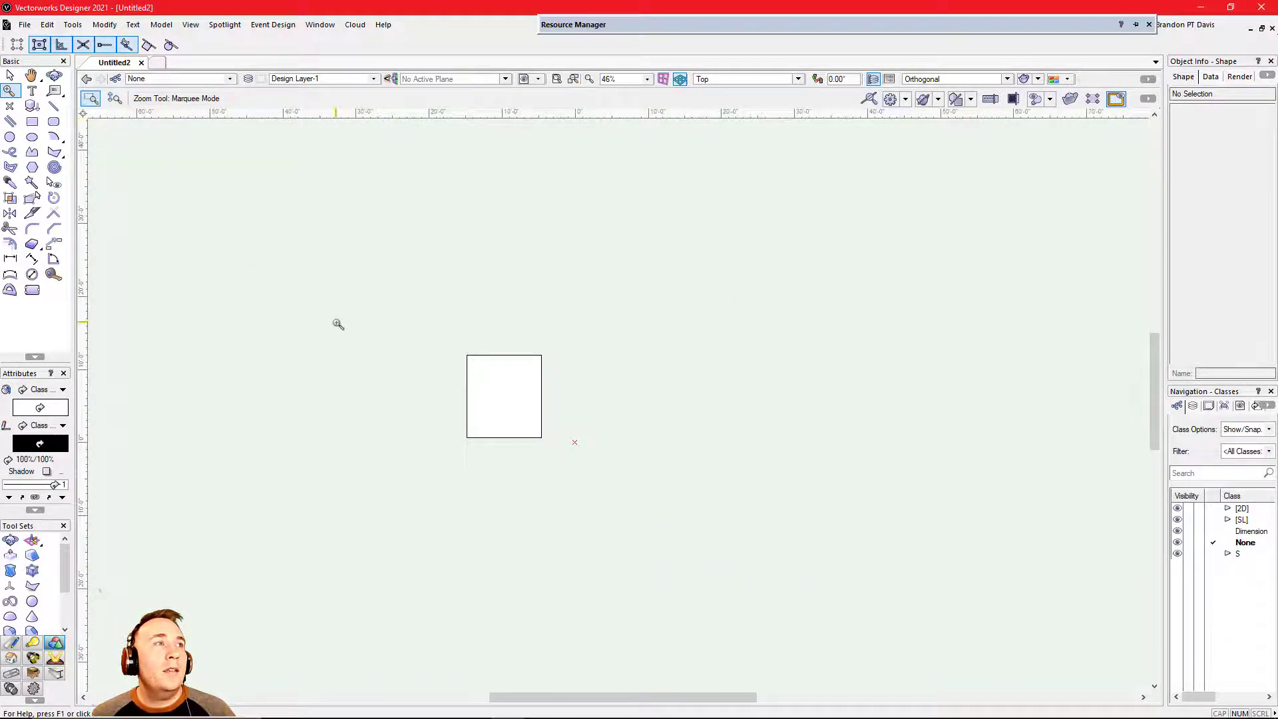
pyautogui.moveTo(349, 287); pyautogui.dragTo(530, 410)
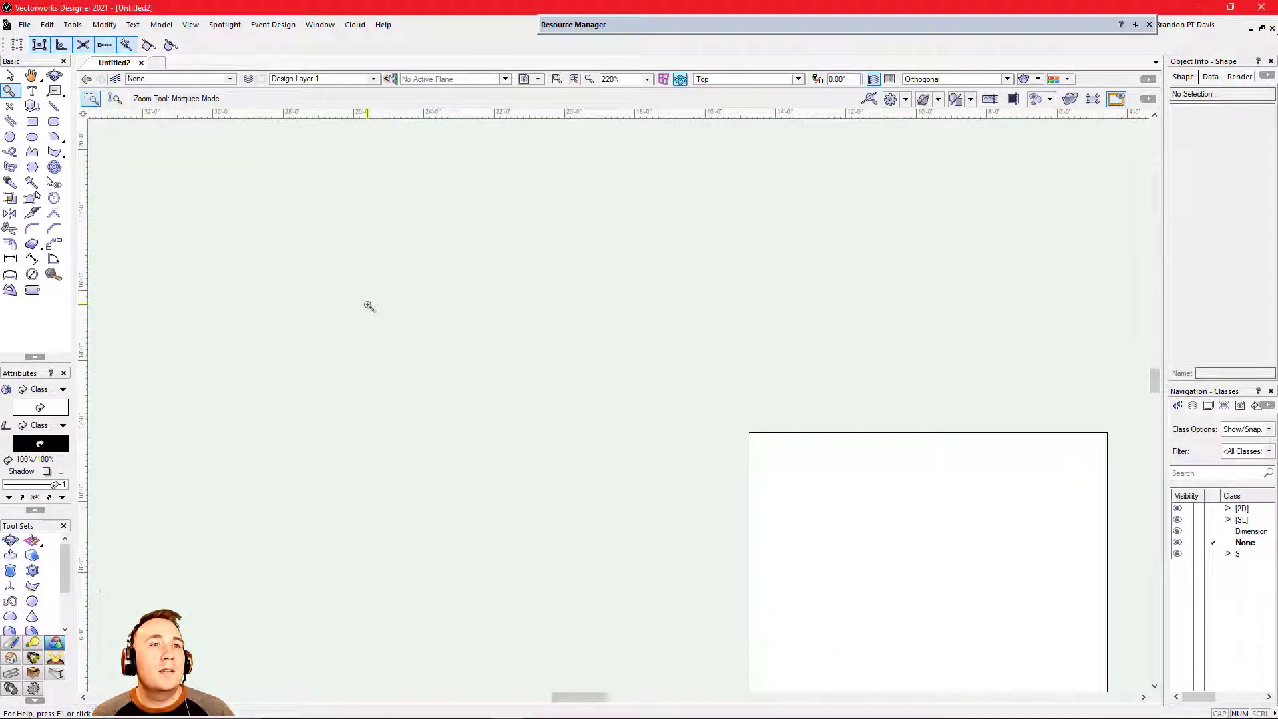
pyautogui.scroll(-3, 369, 306)
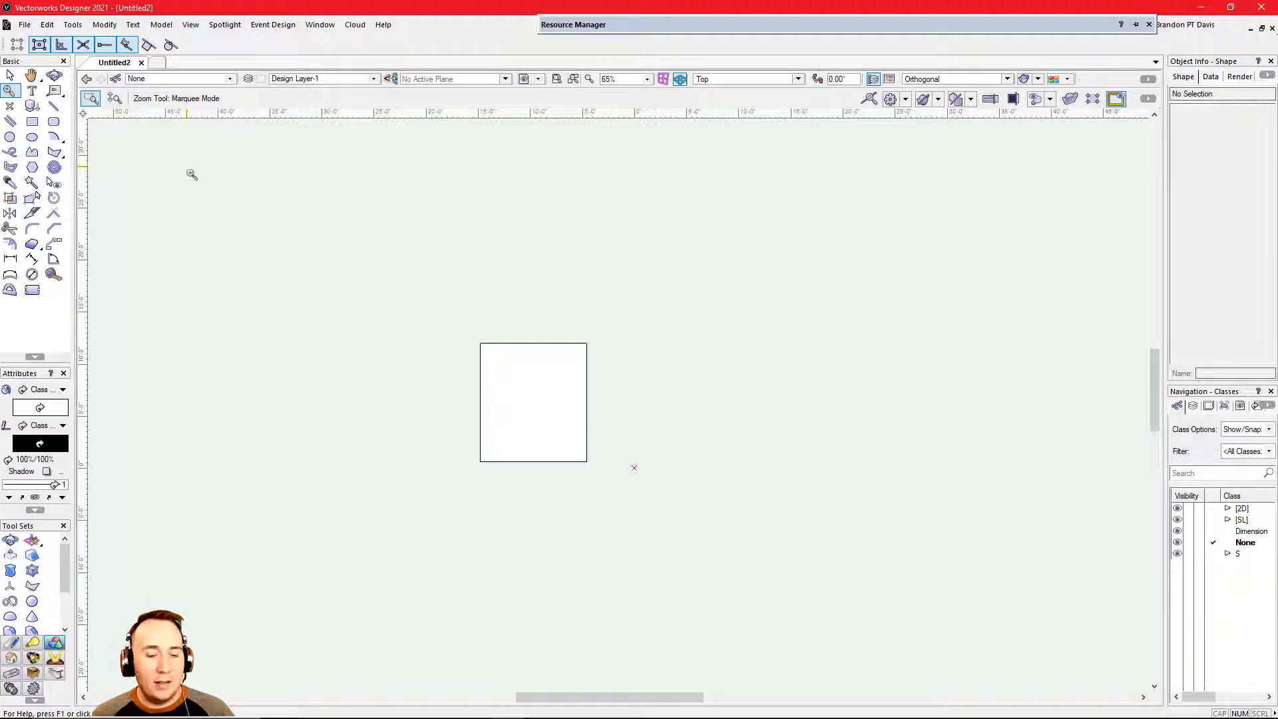
pyautogui.press('c')
pyautogui.click(10, 75)
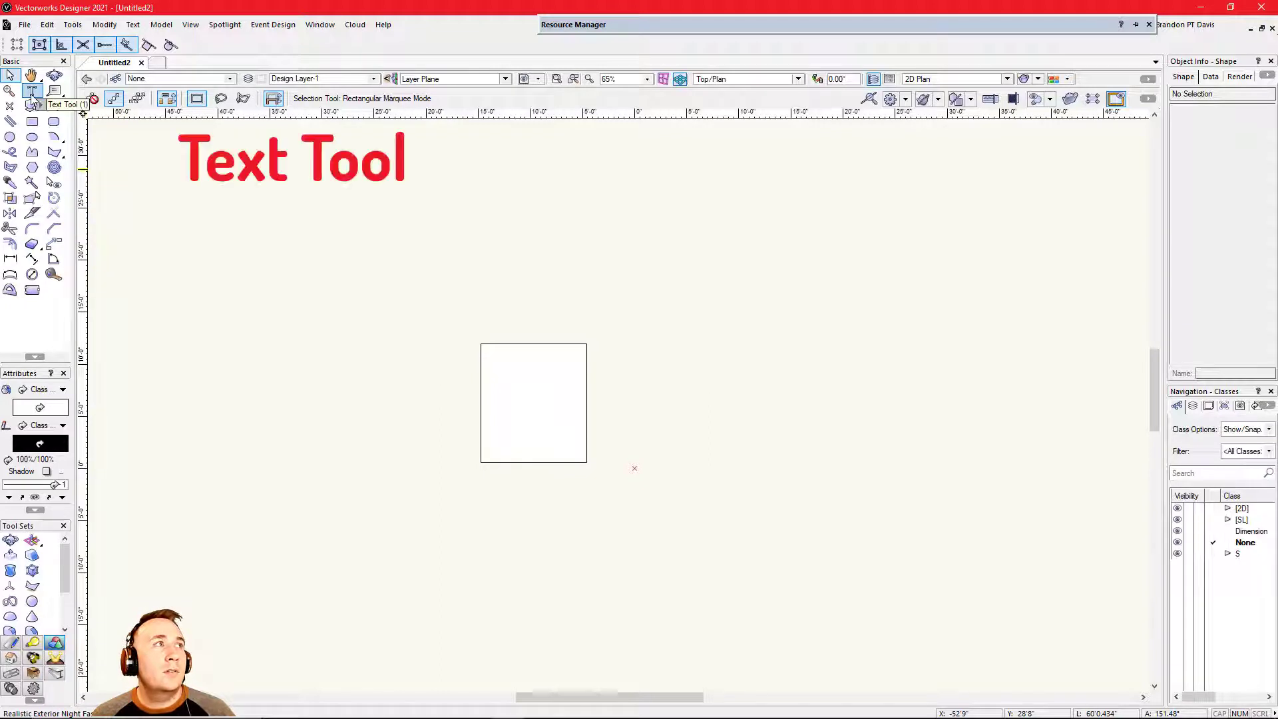
# Step: Place a horizontal text object containing the presenter's full name above the rectangle, and look through the text formatting commands
pyautogui.press('1')
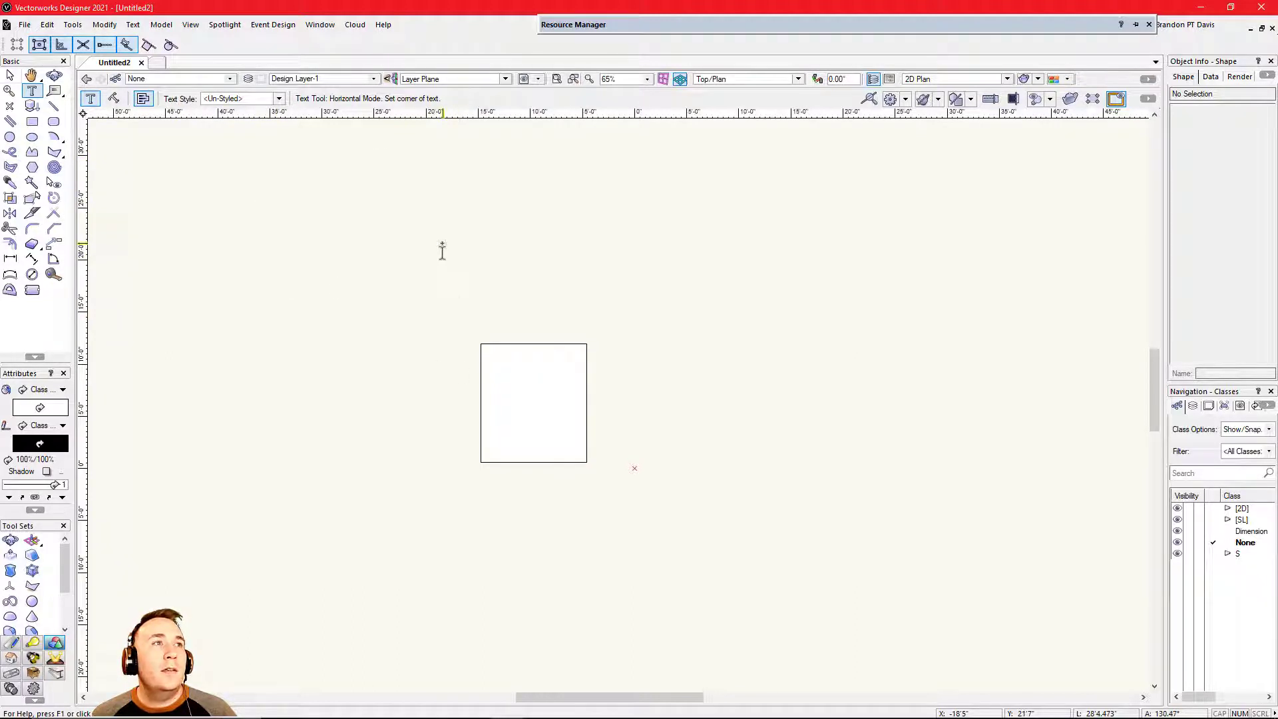
pyautogui.click(391, 227)
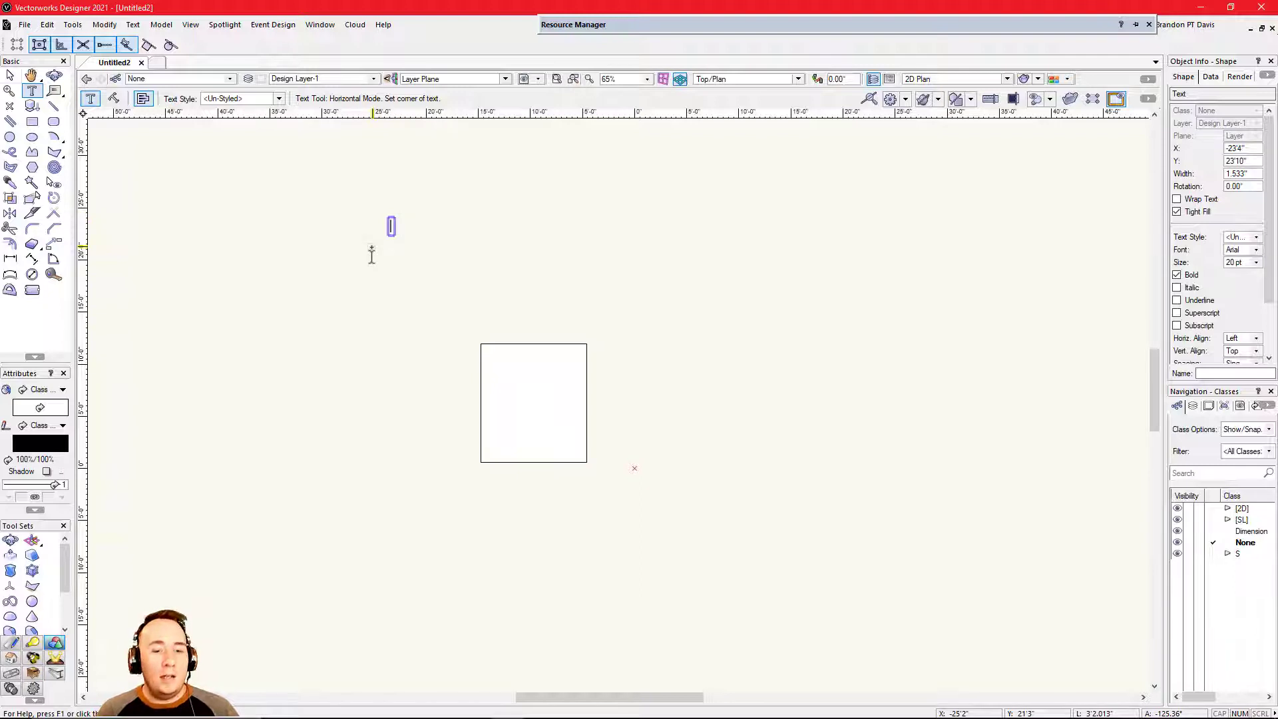
pyautogui.write('Br')
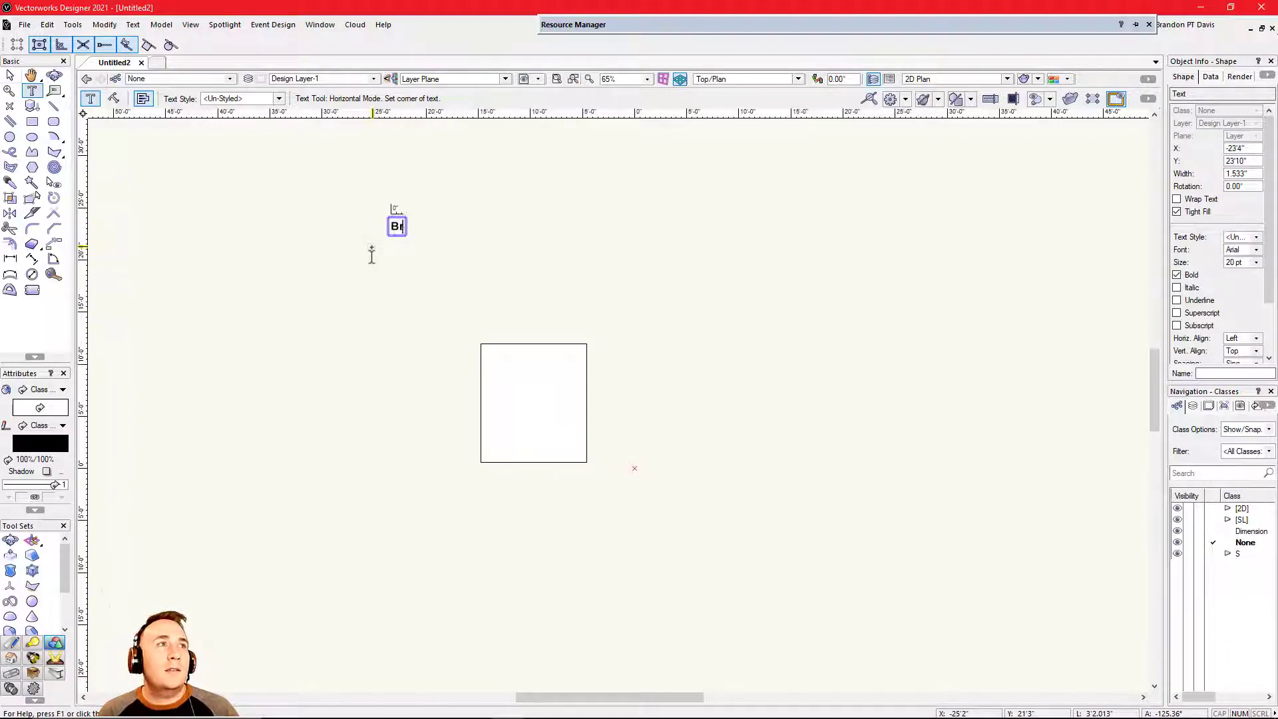
pyautogui.write('andon')
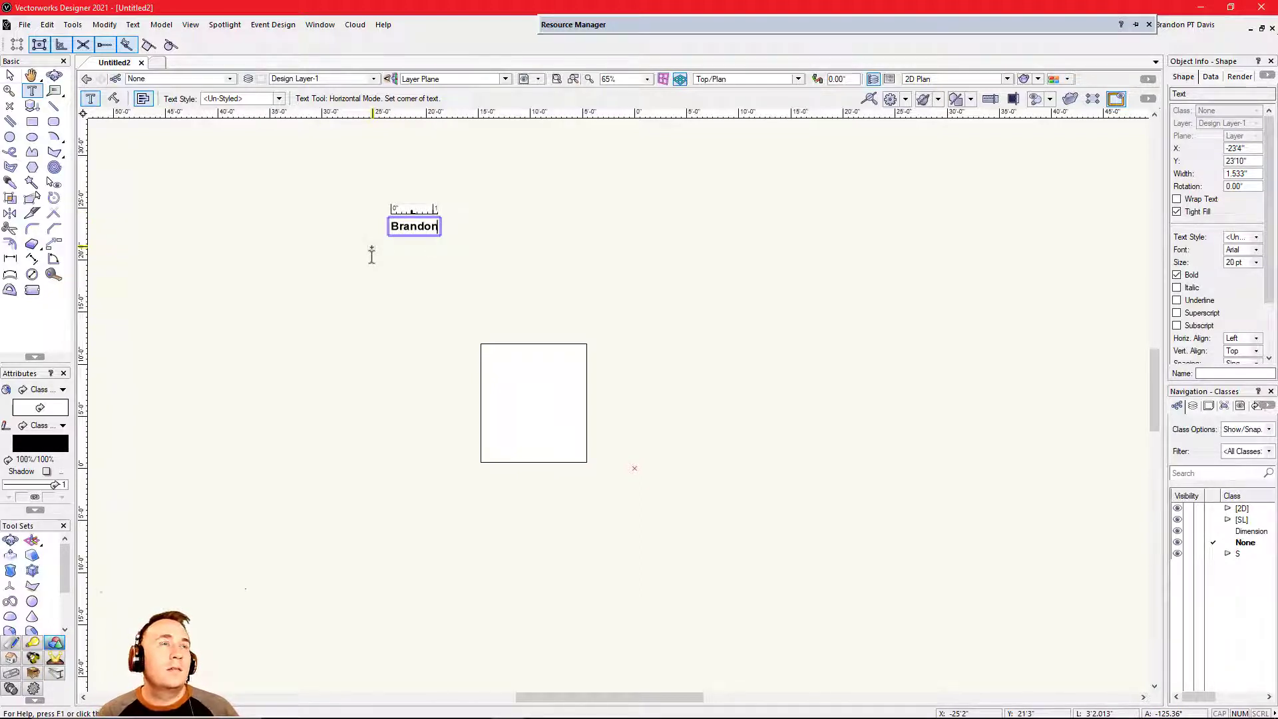
pyautogui.write(' PT')
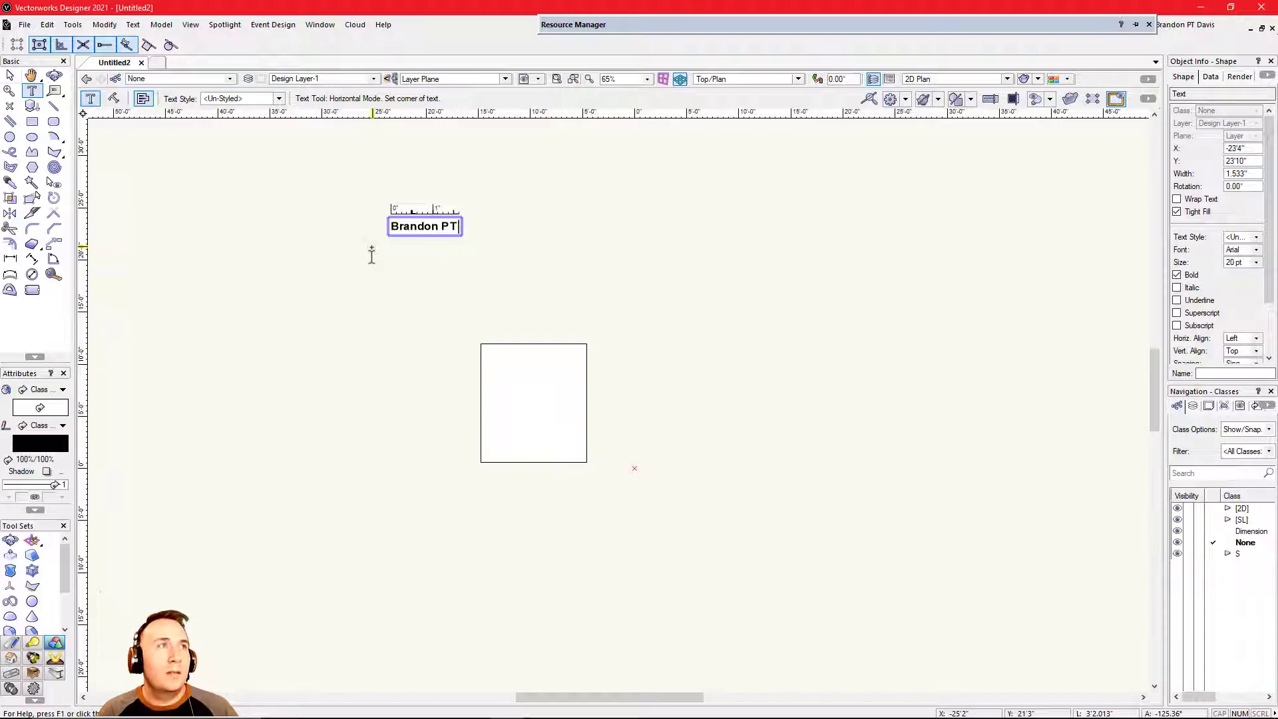
pyautogui.write(' Davis')
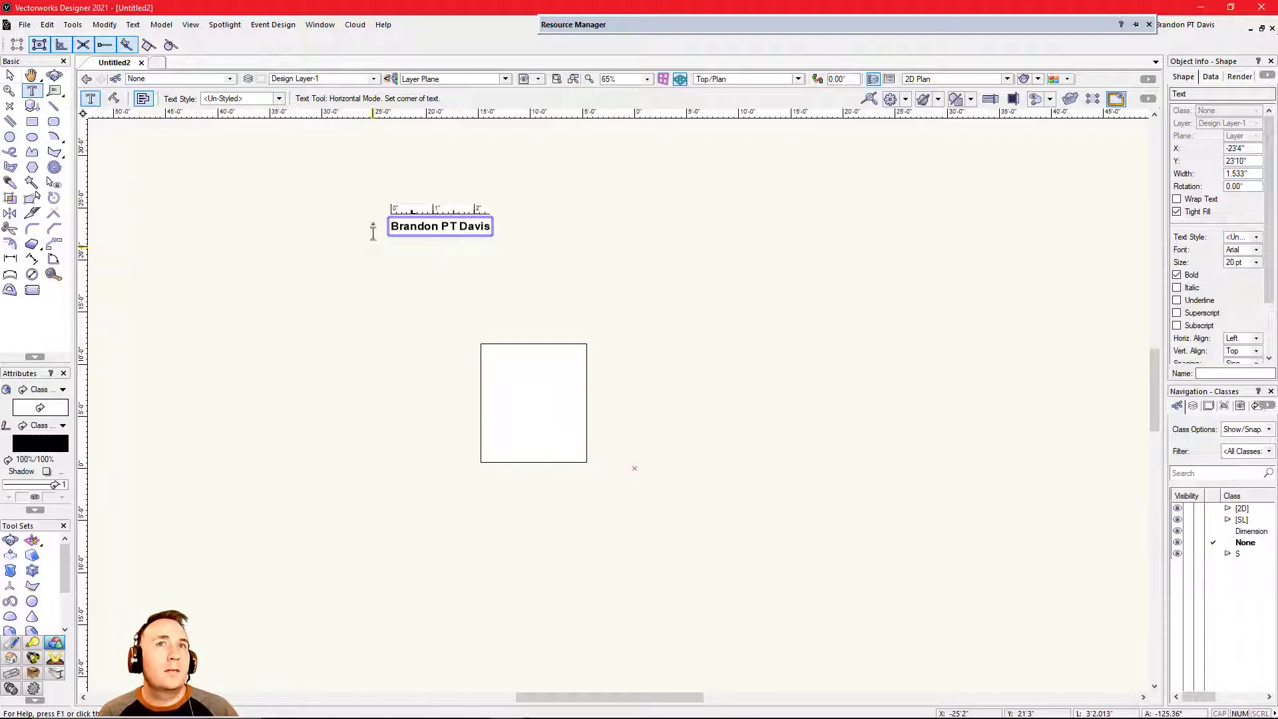
pyautogui.press('Escape')
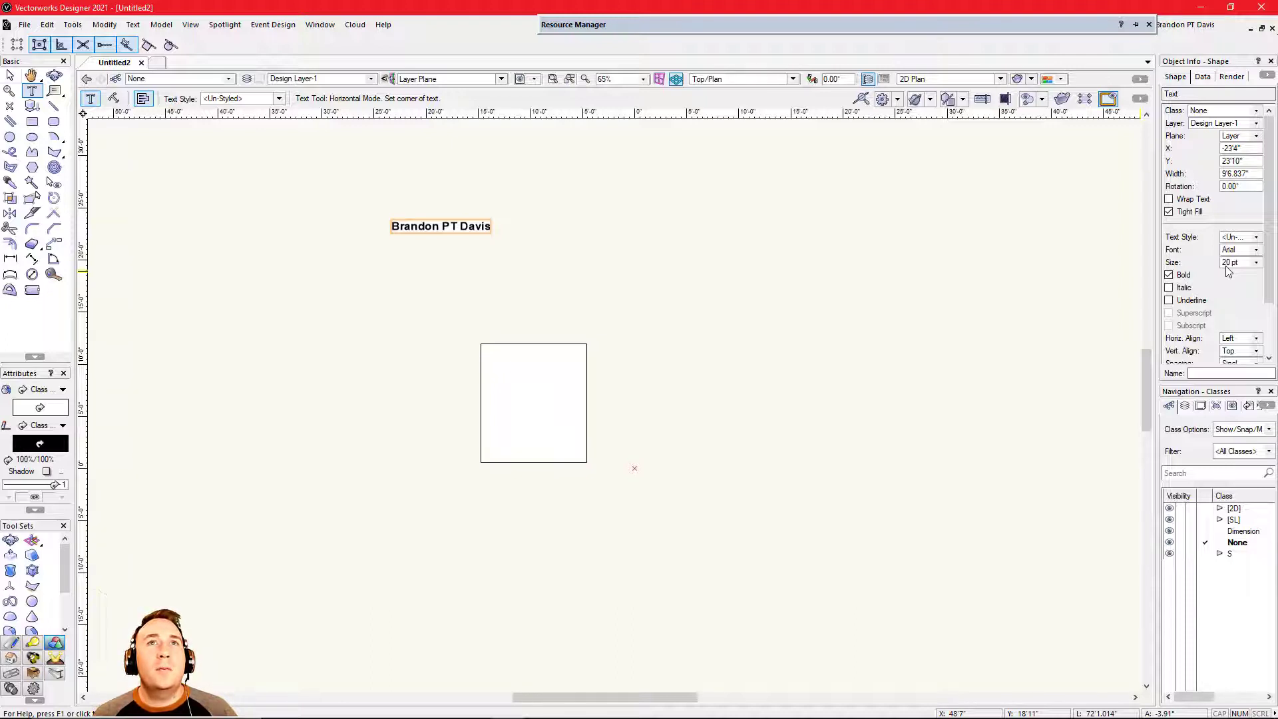
pyautogui.click(134, 26)
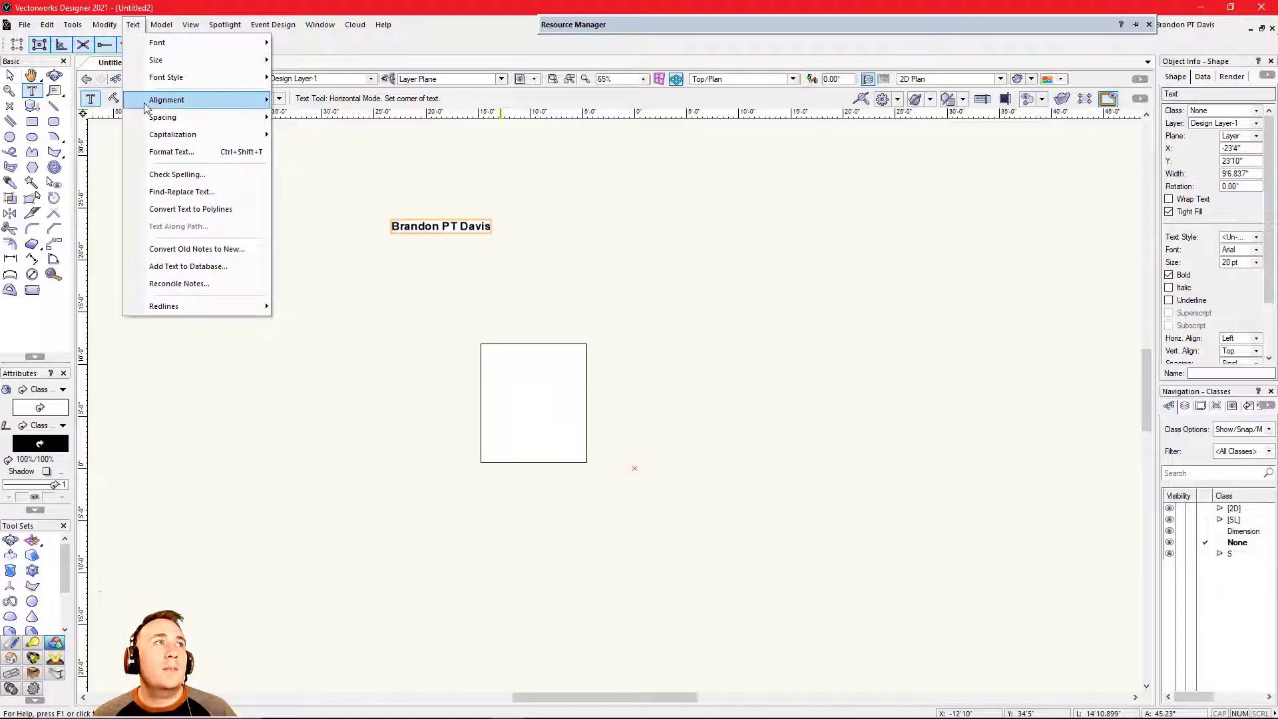
pyautogui.moveTo(145, 107)
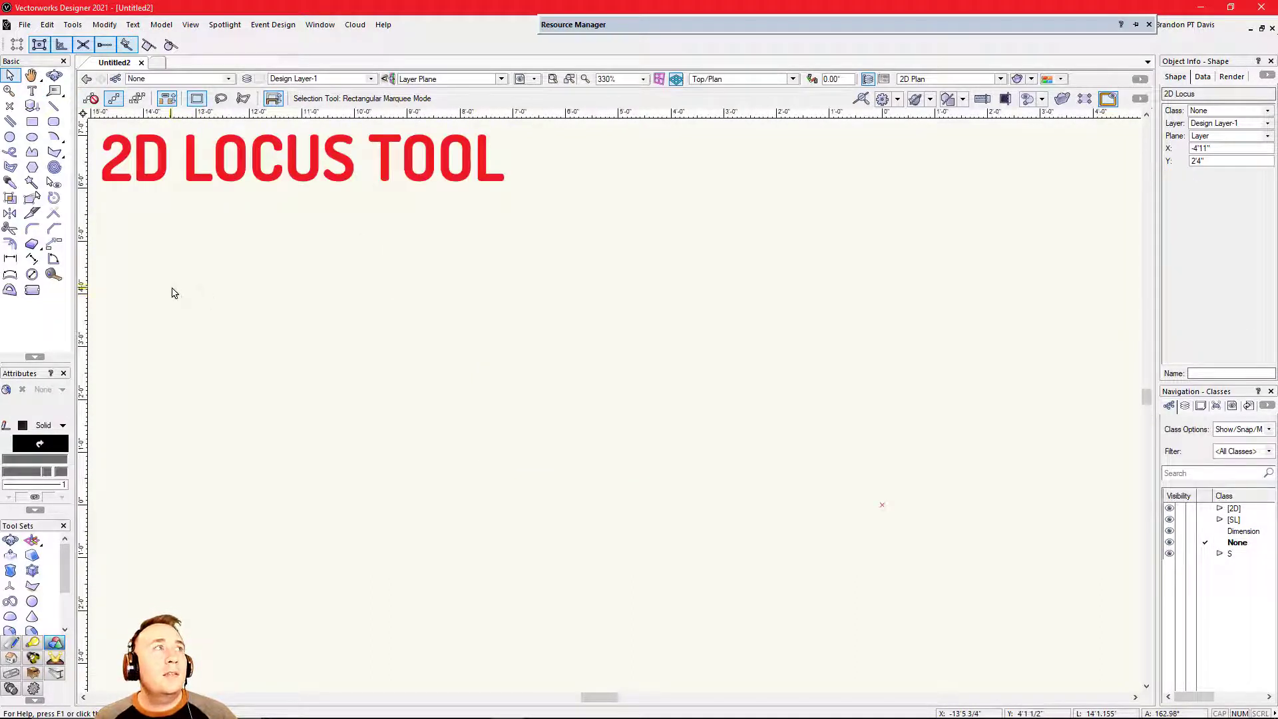
# Step: Place a 2D locus at about X -4'6", Y 1'5", and inspect it against the drawing's origin
pyautogui.click(11, 110)
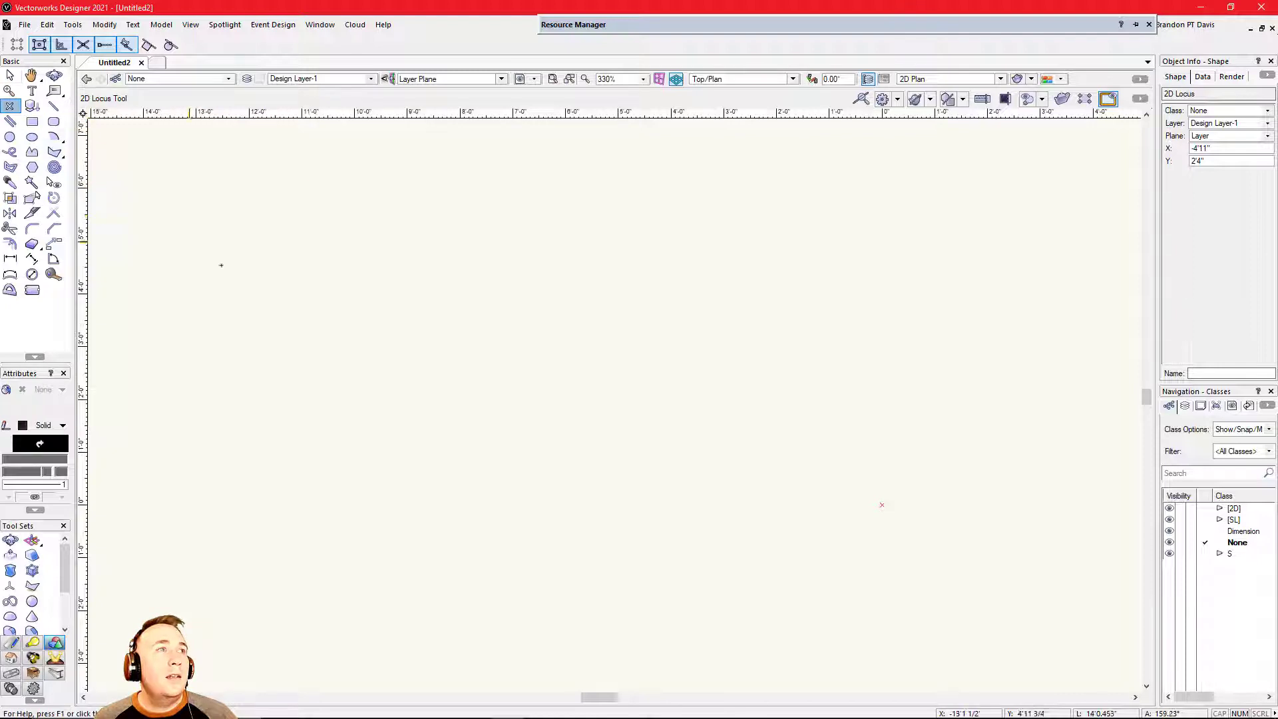
pyautogui.click(645, 429)
pyautogui.scroll(2, 628, 463)
pyautogui.scroll(4, 665, 434)
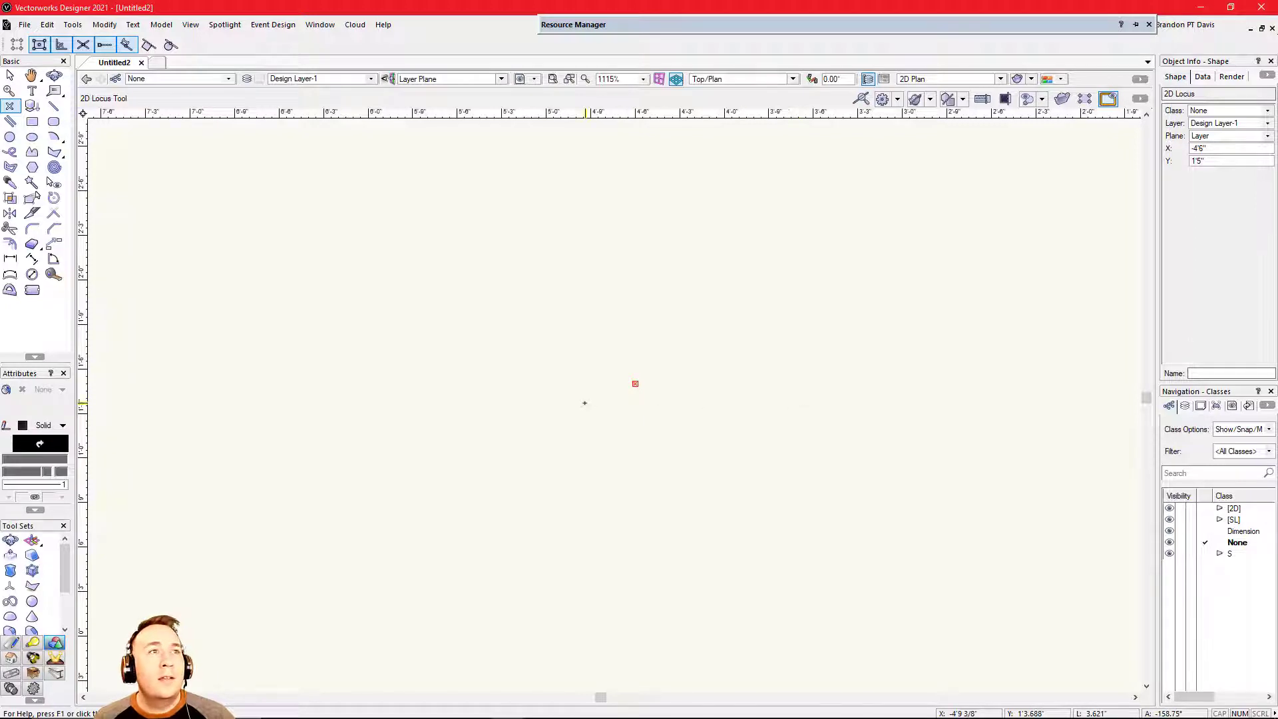
pyautogui.scroll(-4, 523, 396)
pyautogui.scroll(6, 945, 506)
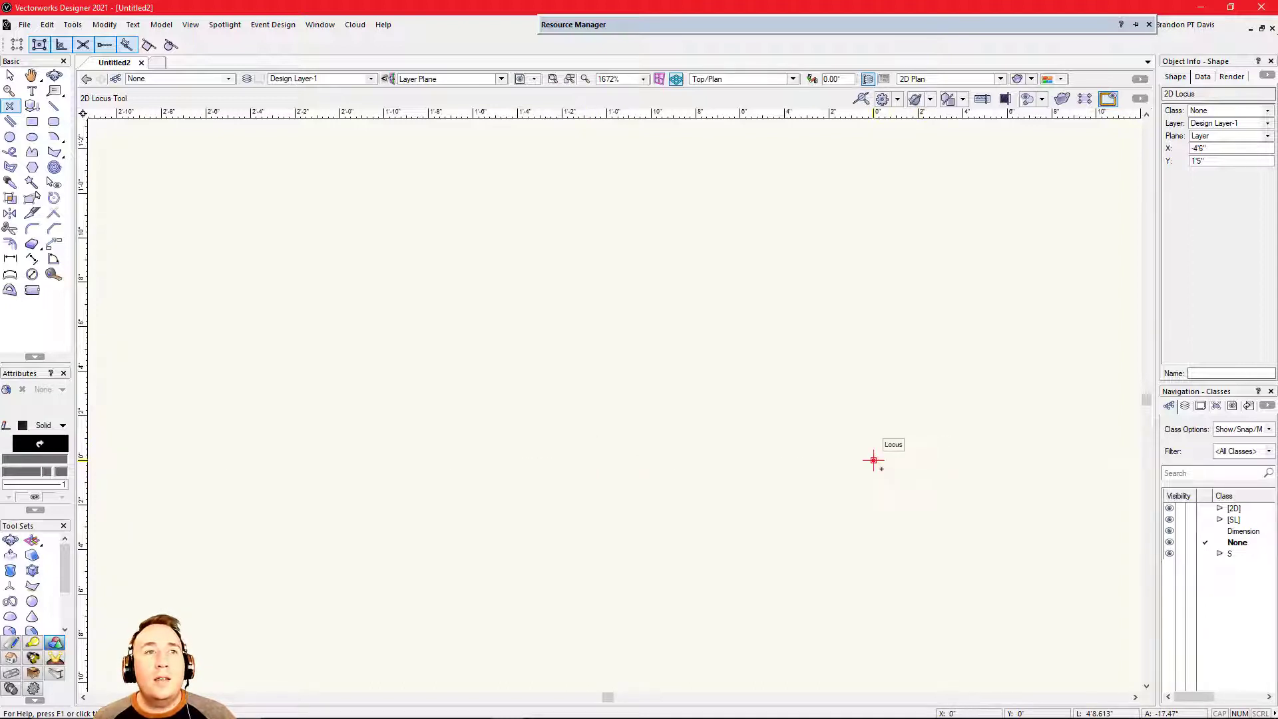
pyautogui.scroll(-1, 715, 447)
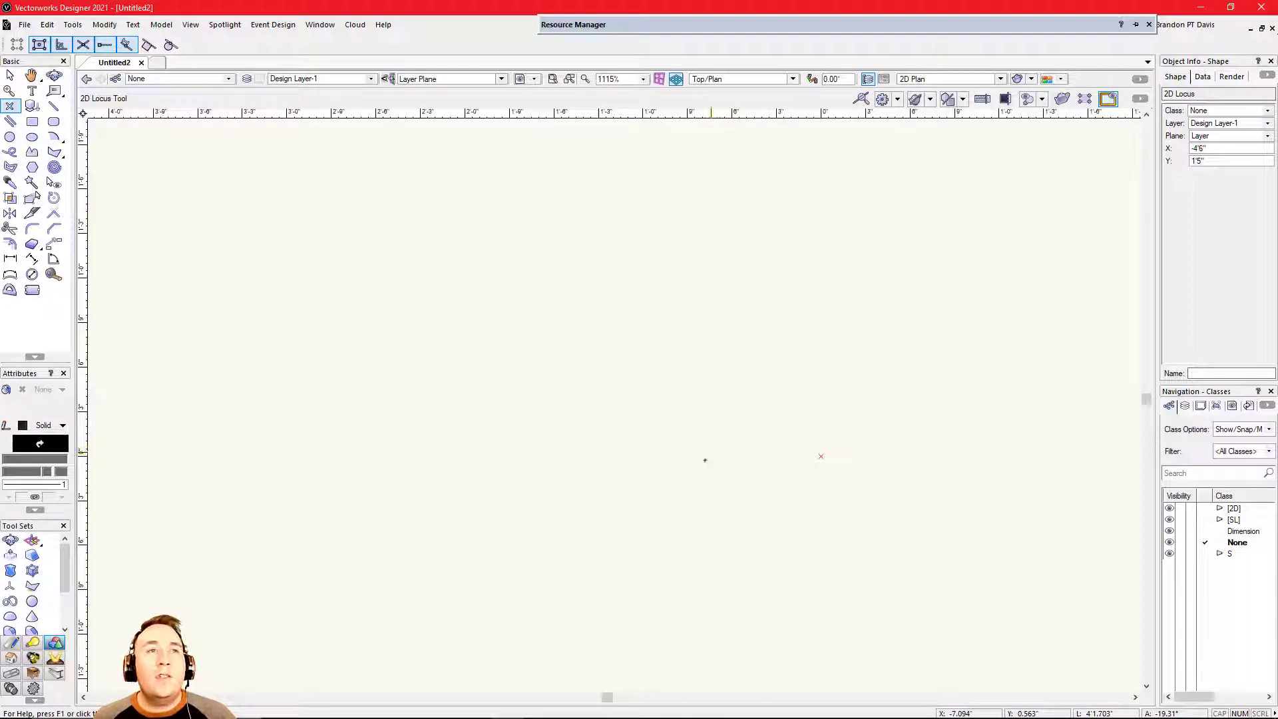
pyautogui.scroll(-1, 697, 472)
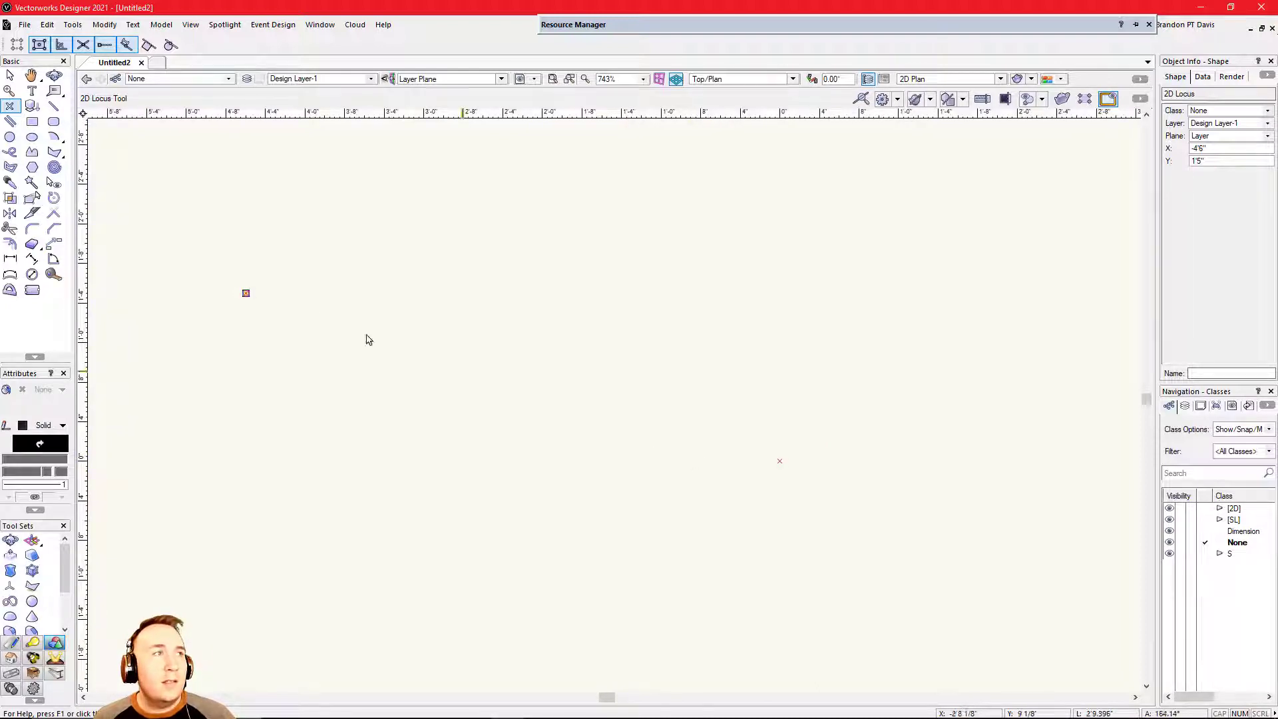
# Step: Deselect the locus tool and delete the 2D locus from the drawing
pyautogui.press('x')
pyautogui.moveTo(186, 241); pyautogui.dragTo(359, 350)
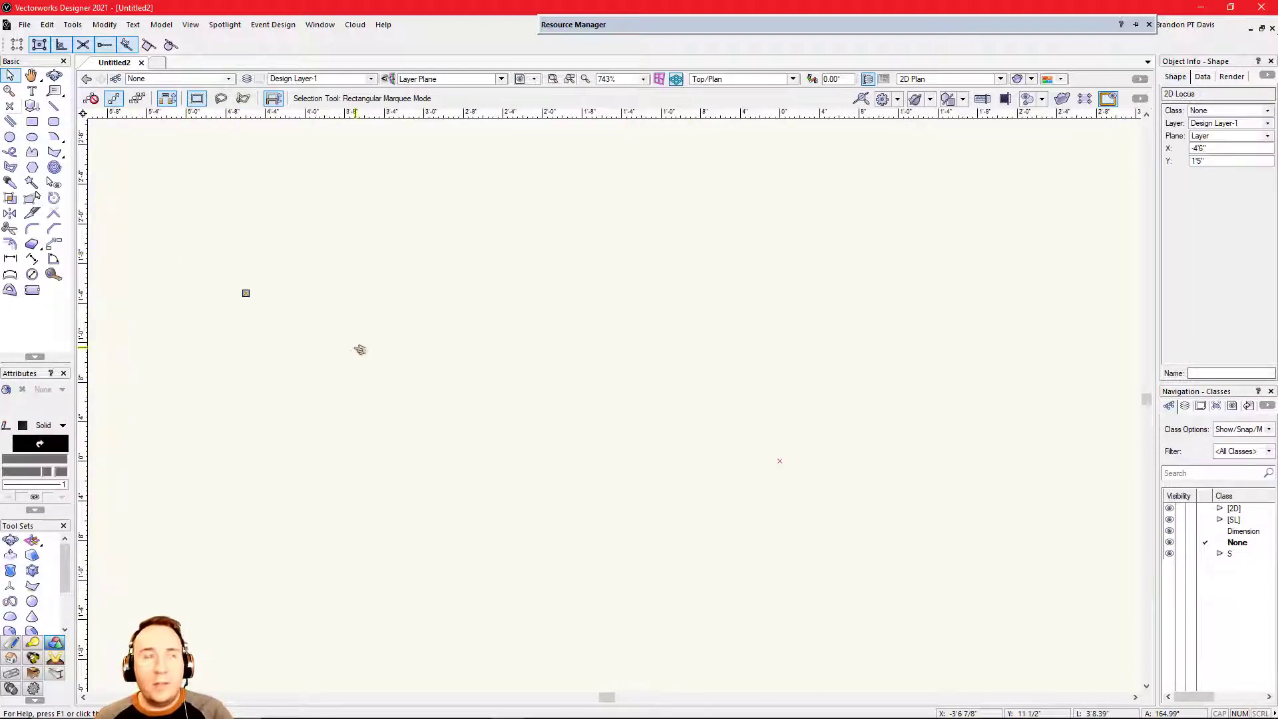
pyautogui.press('Delete')
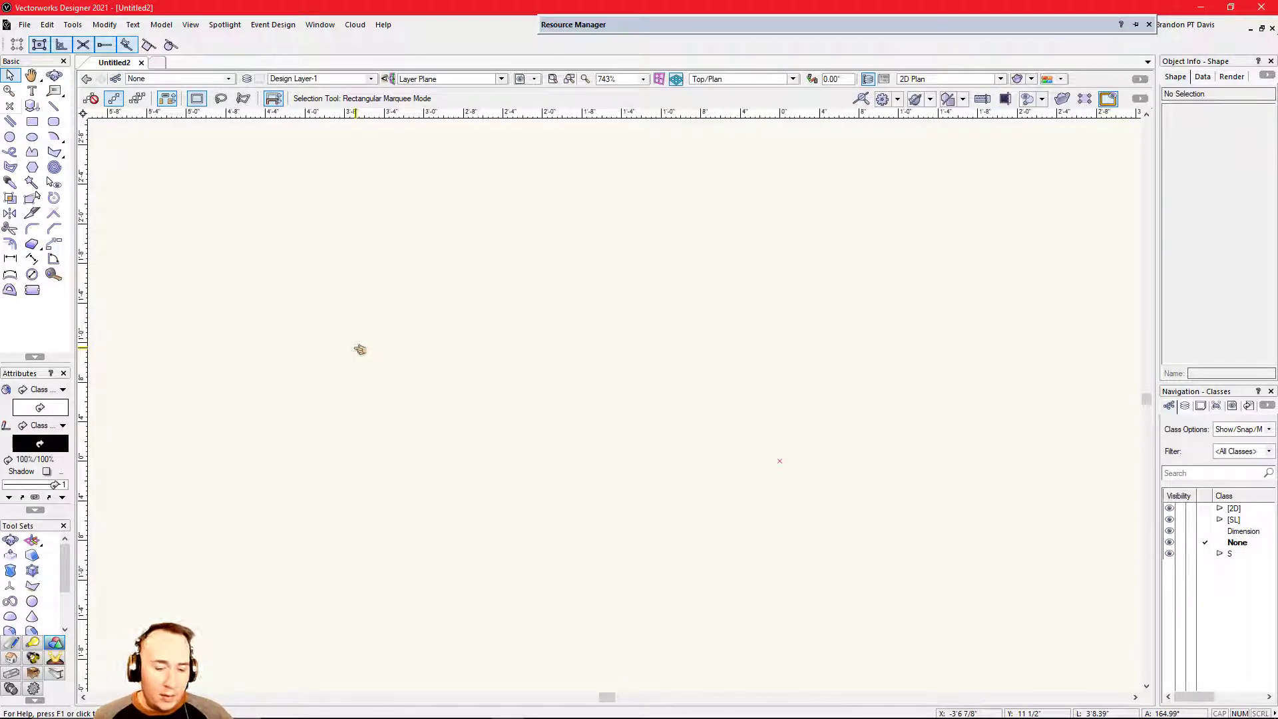
pyautogui.press('0')
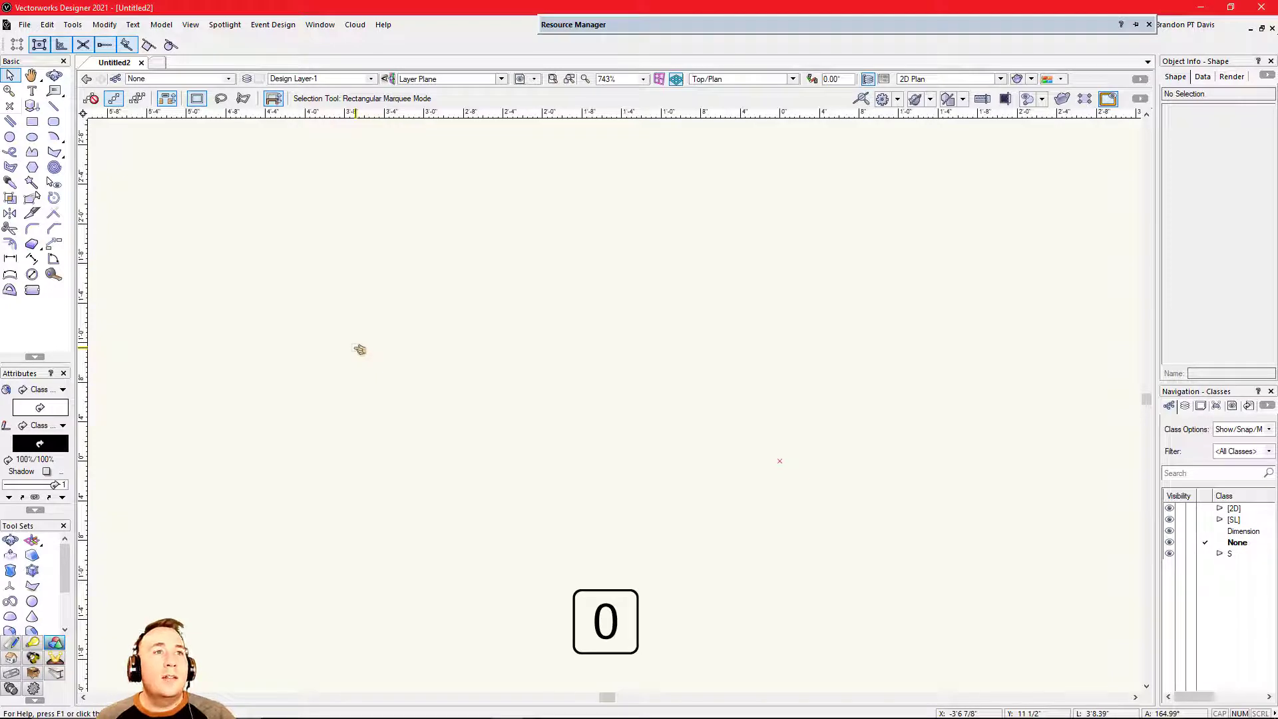
# Step: Draw a horizontal line about 2'5.6" long above and to the left of the origin with the Line tool
pyautogui.press('2')
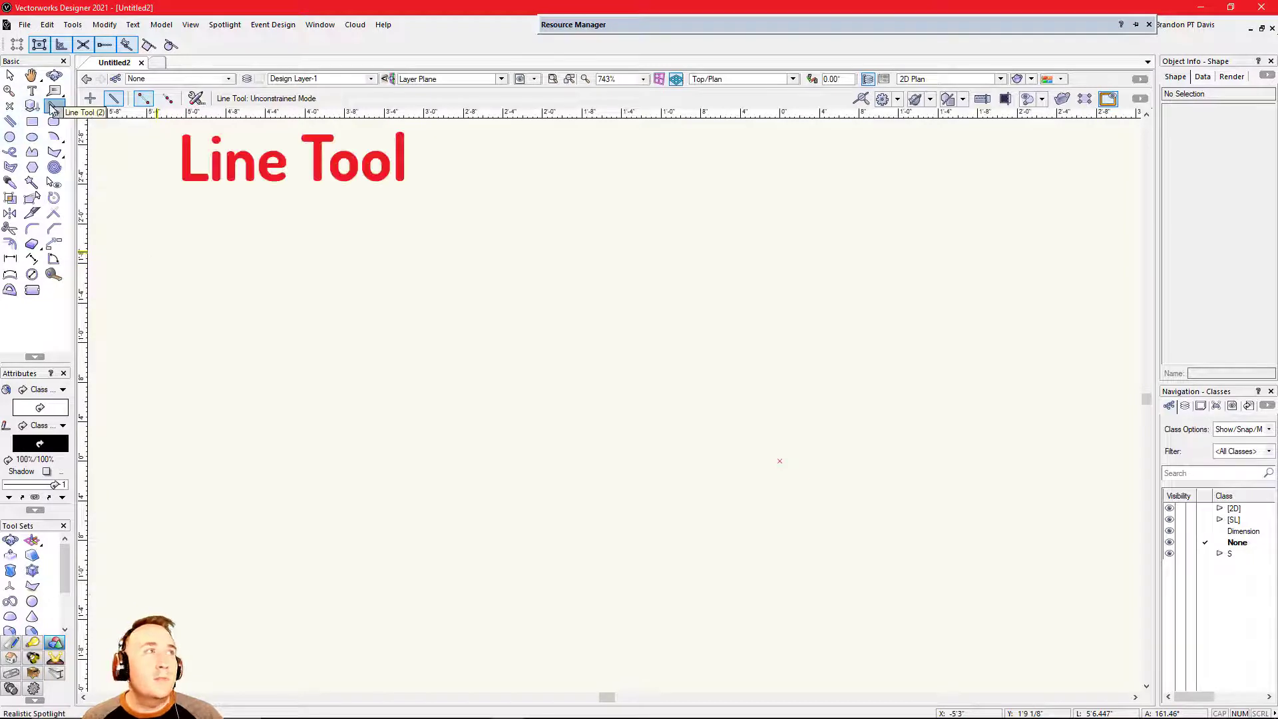
pyautogui.click(397, 318)
pyautogui.click(690, 318)
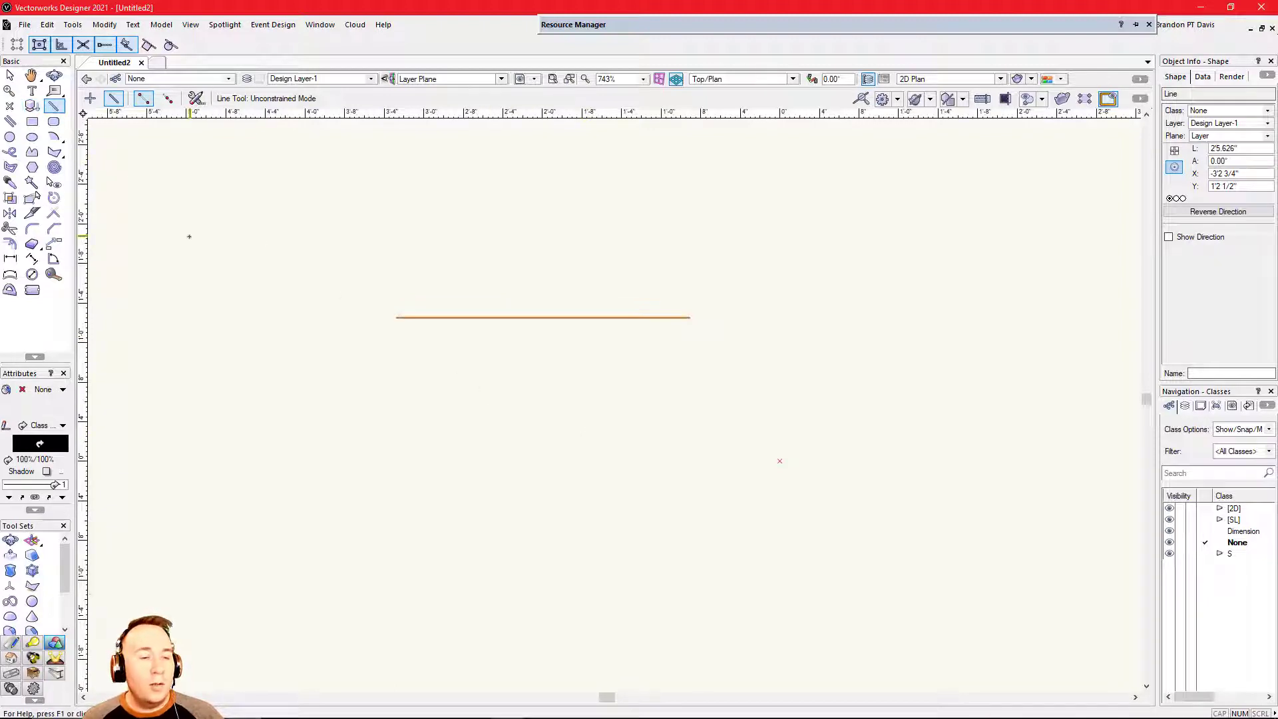
pyautogui.press('2')
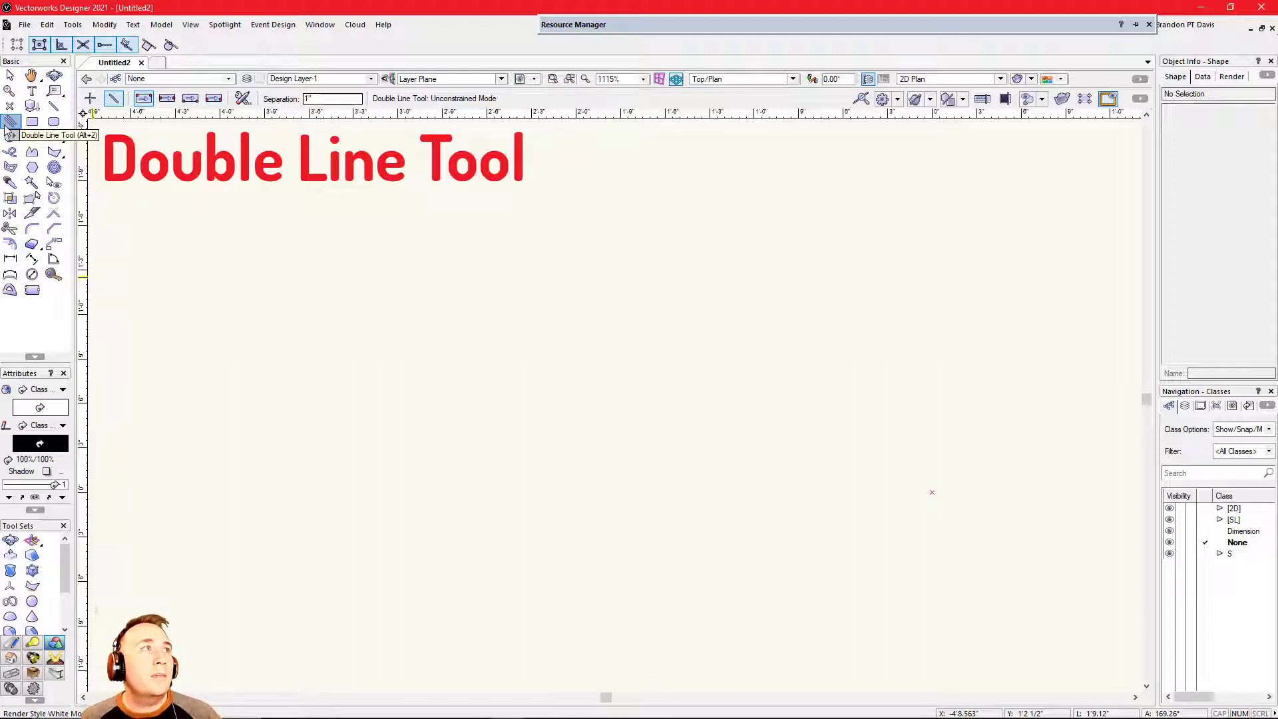
# Step: Draw a horizontal double line about 1'7.75" long with a 1" separation using the Double Line tool
pyautogui.hotkey('alt', '2')
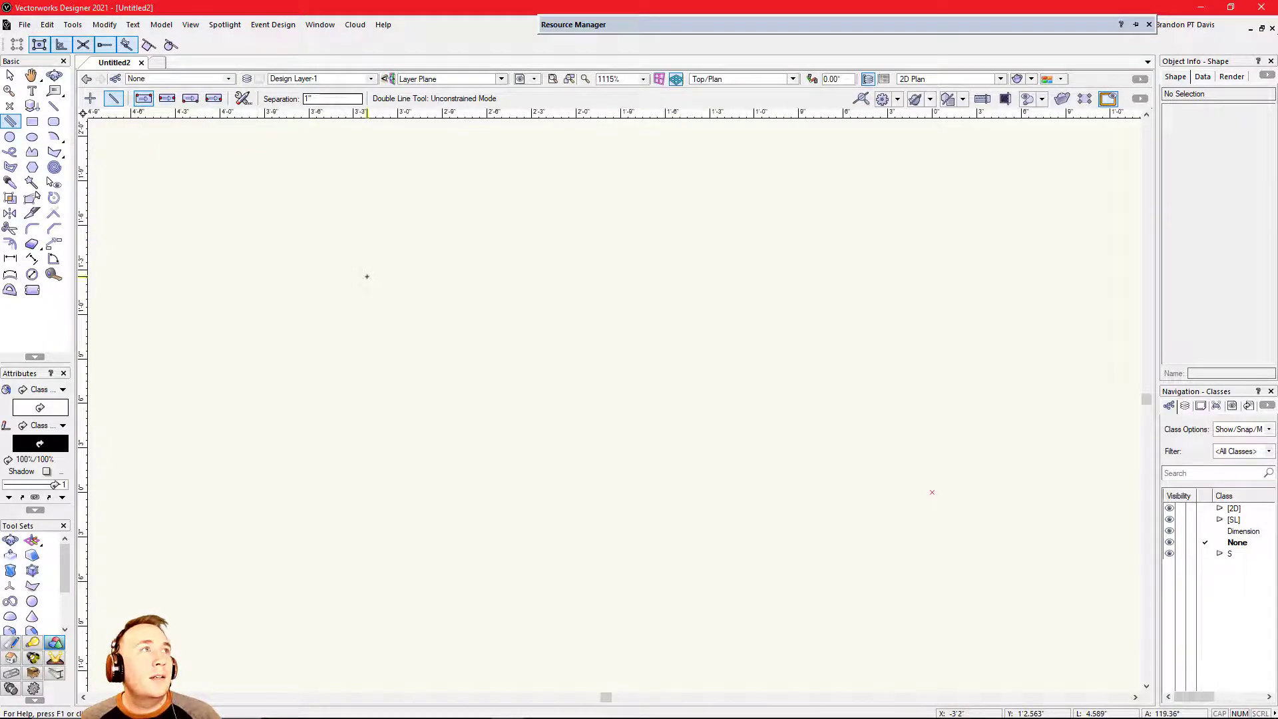
pyautogui.click(317, 251)
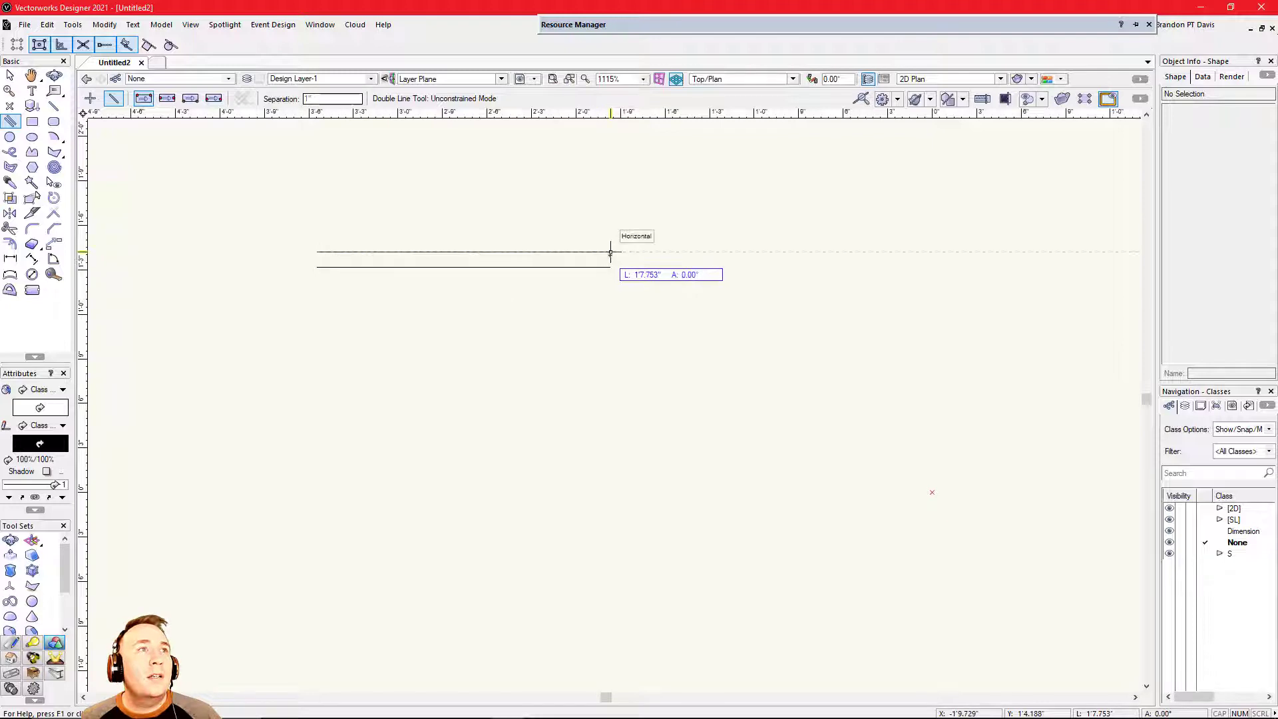
pyautogui.click(611, 251)
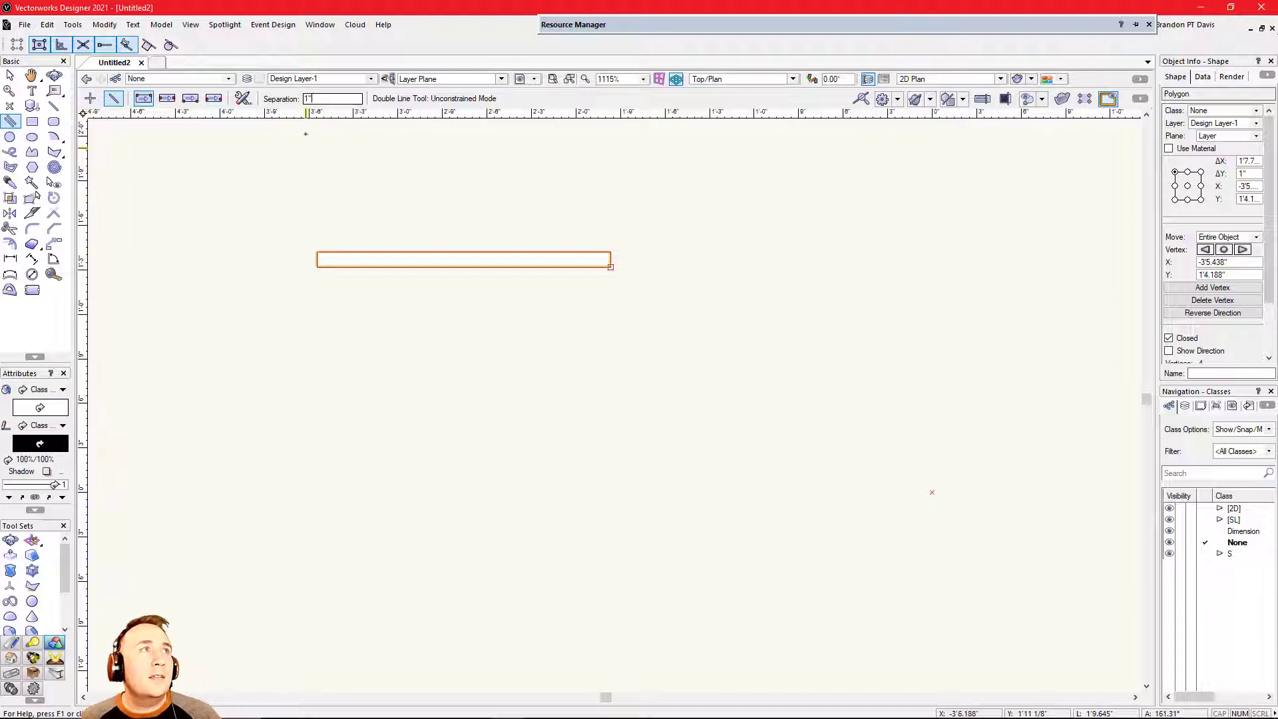
# Step: Set the double line separation to 4" and draw a horizontal double line about 2'3" long below the narrow one
pyautogui.moveTo(321, 99); pyautogui.dragTo(280, 104)
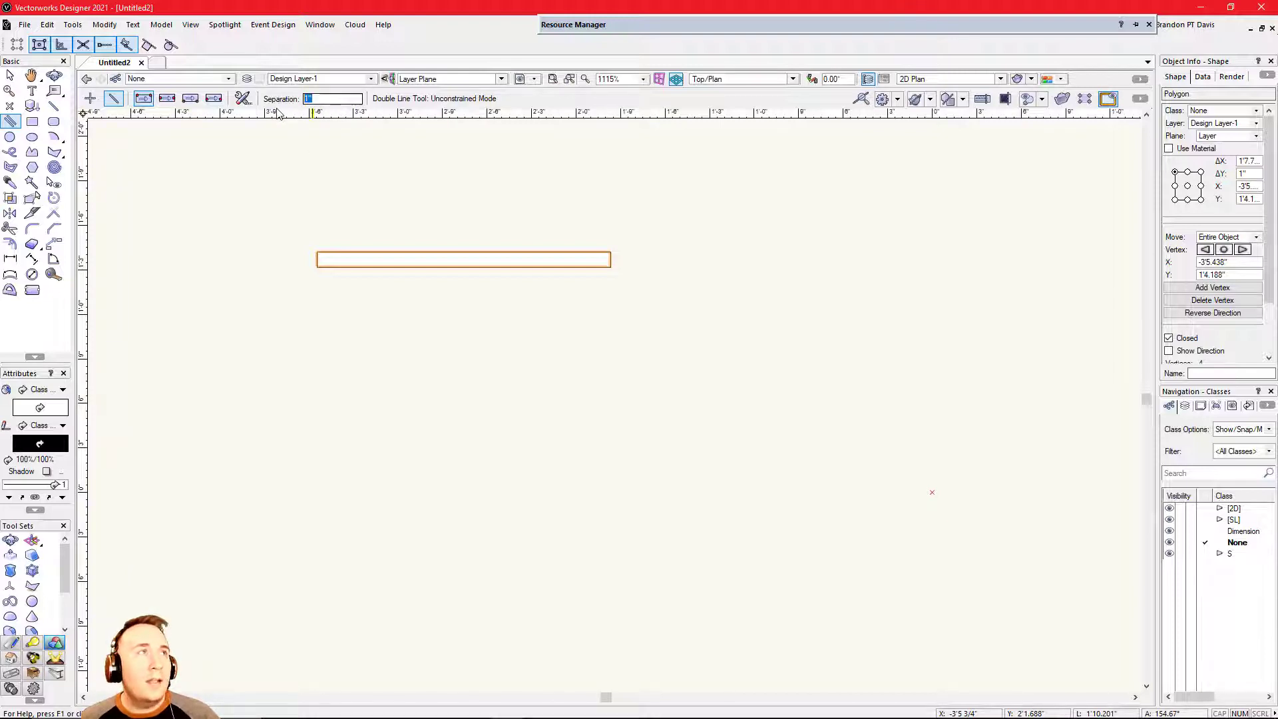
pyautogui.click(286, 307)
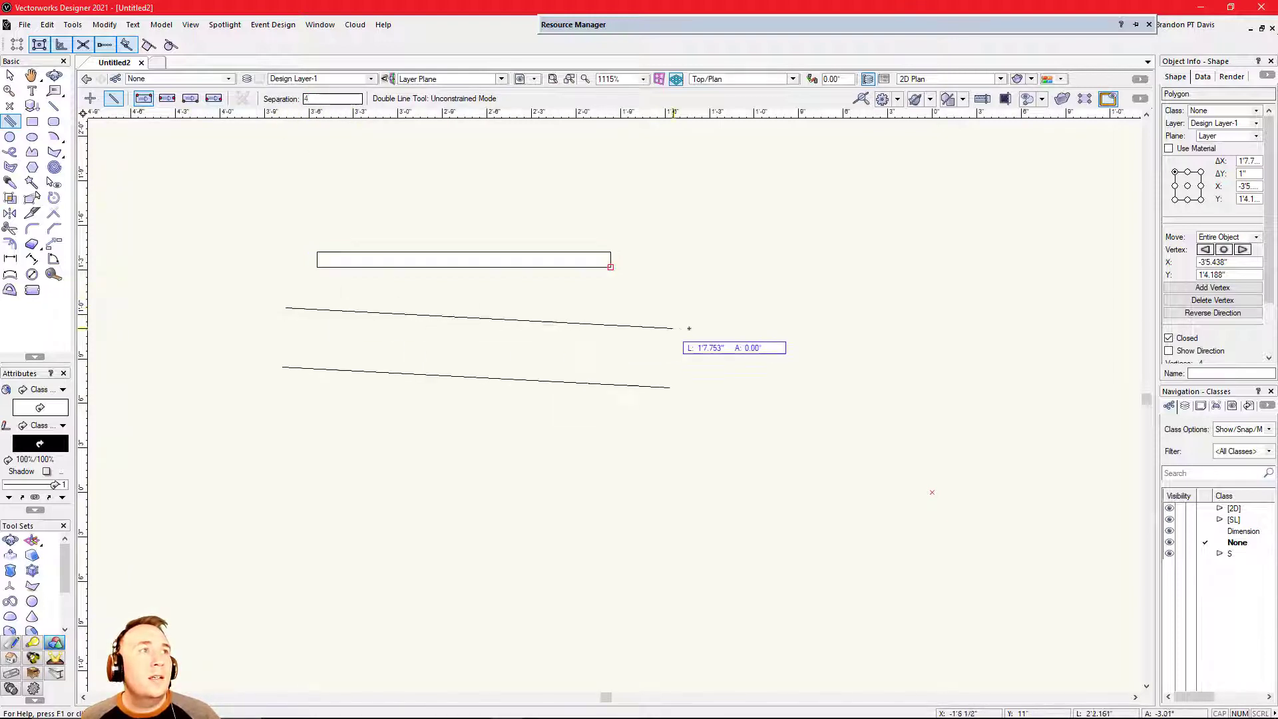
pyautogui.doubleClick(689, 307)
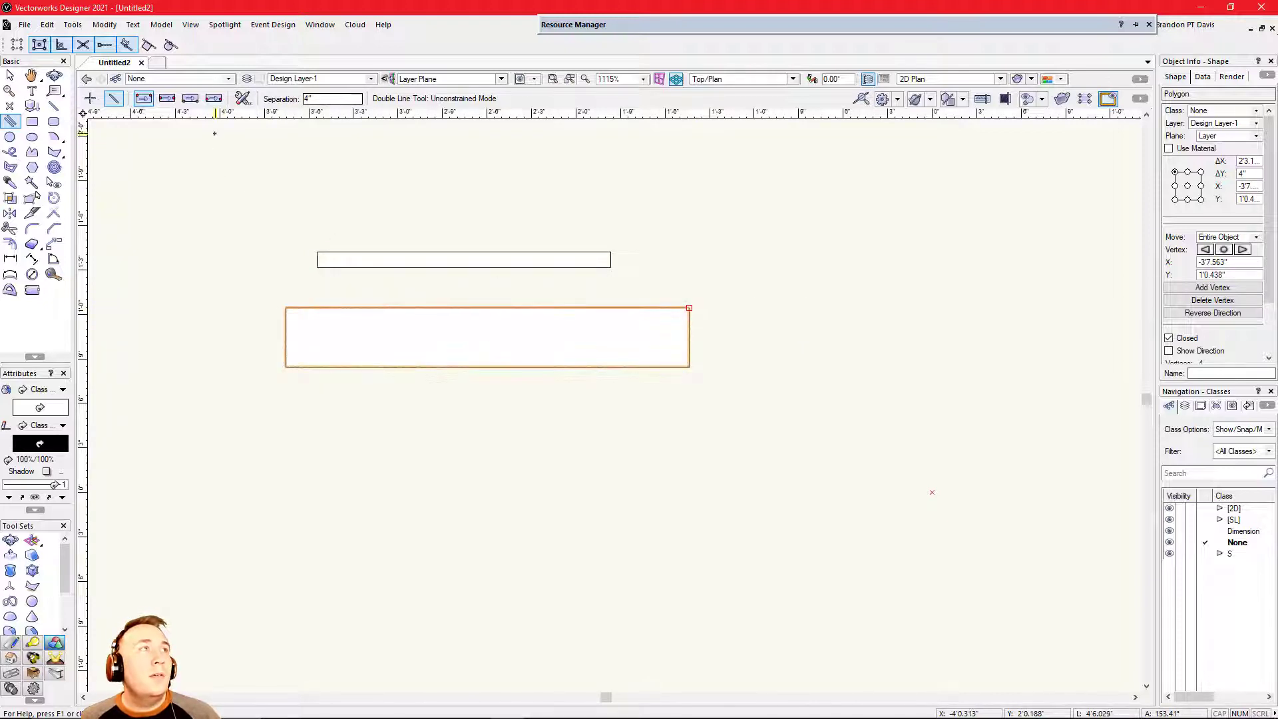
# Step: Set the double line preferences to Create Lines and draw a horizontal pair about 2'3.1" long below the polygons
pyautogui.click(242, 100)
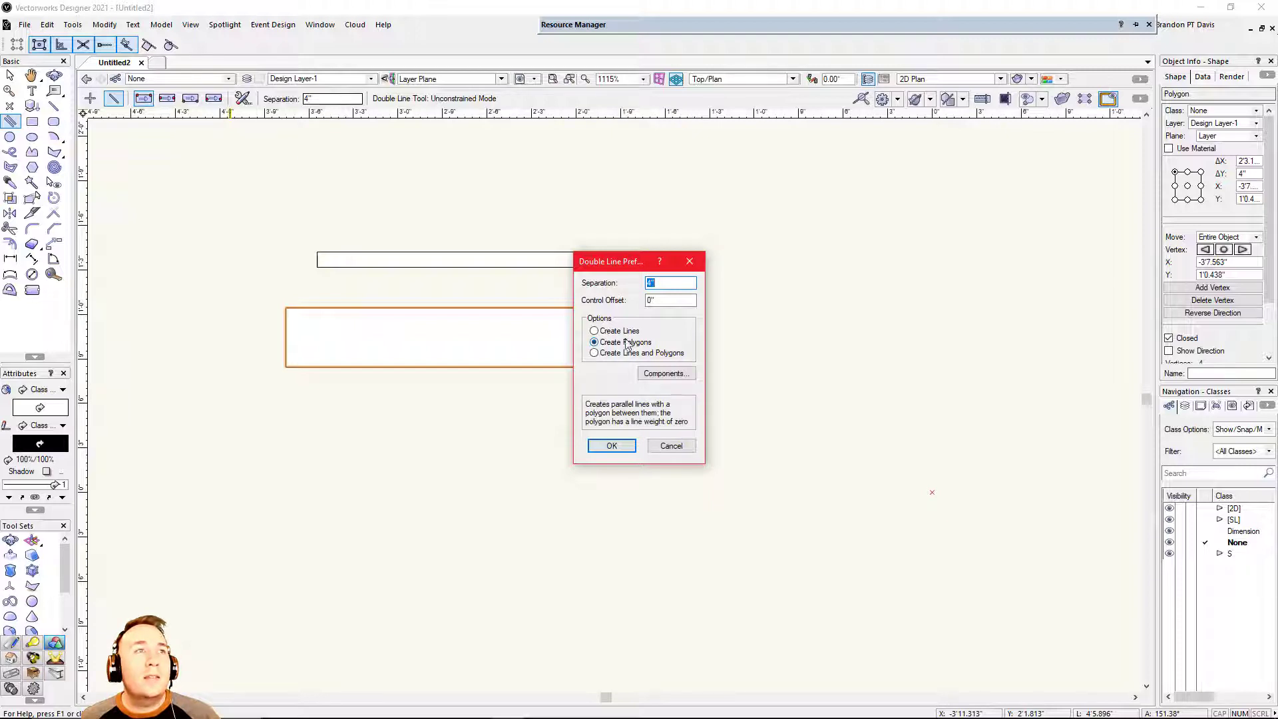
pyautogui.moveTo(614, 263); pyautogui.dragTo(736, 272)
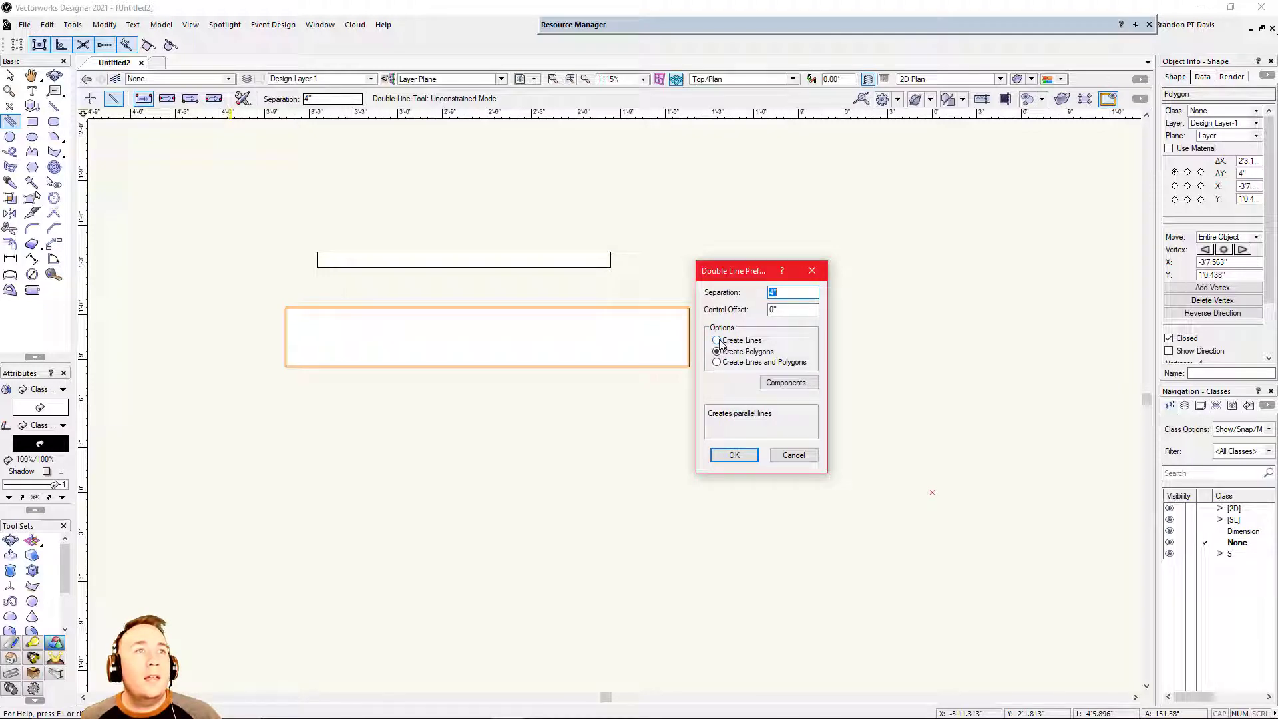
pyautogui.click(718, 340)
pyautogui.click(734, 455)
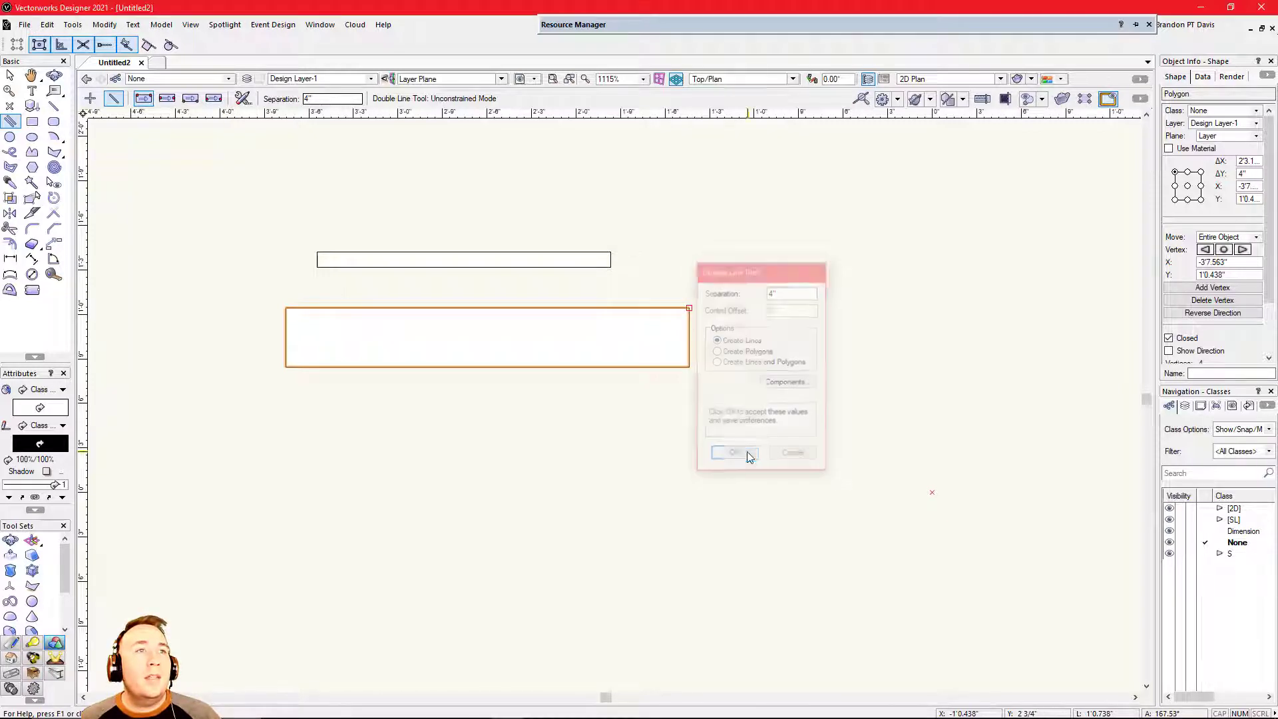
pyautogui.click(392, 422)
pyautogui.click(795, 422)
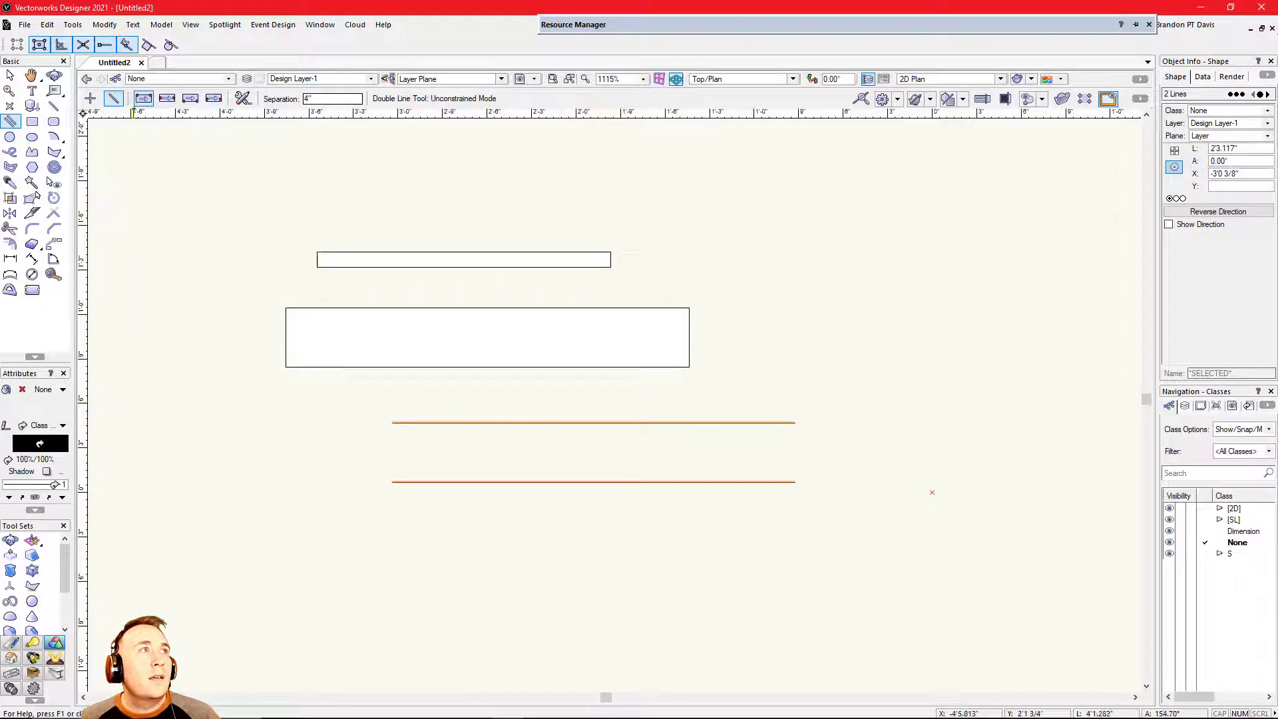
# Step: Draw a horizontal pair of lines about 2'6.3" long in Center Control Line mode below the previous pair
pyautogui.click(166, 100)
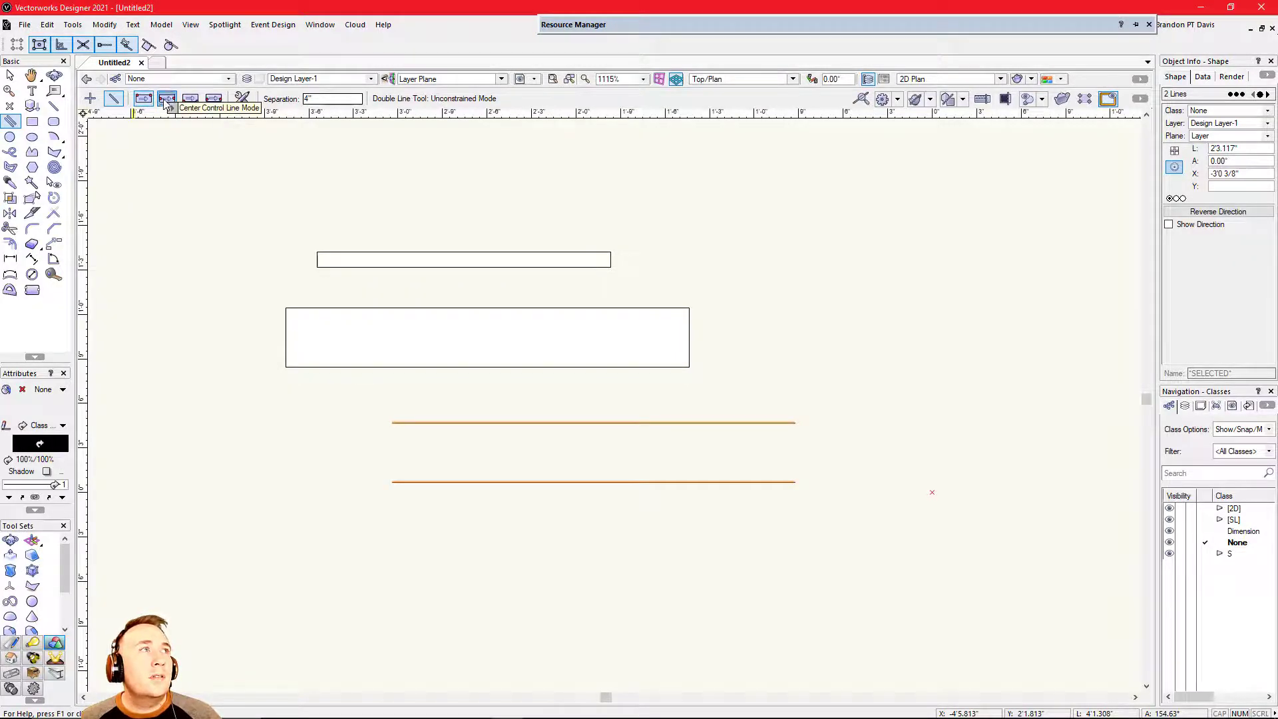
pyautogui.scroll(-2, 336, 273)
pyautogui.scroll(2, 333, 370)
pyautogui.click(303, 367)
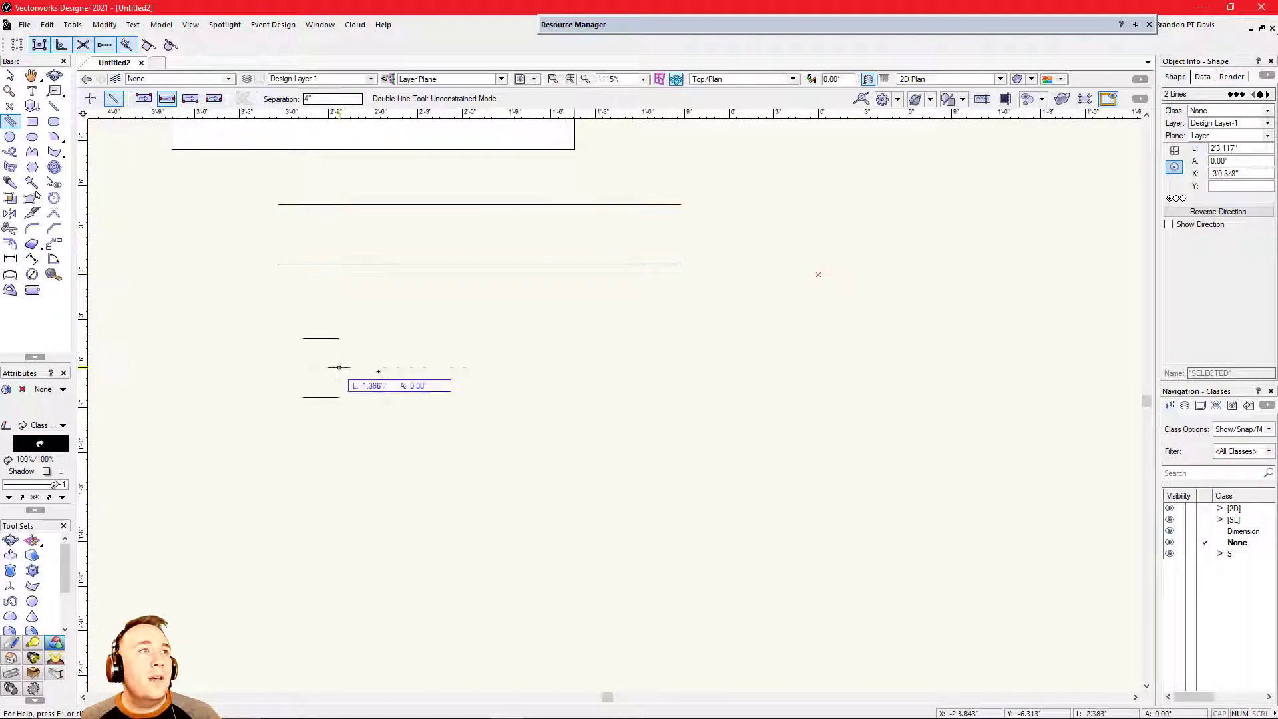
pyautogui.click(753, 368)
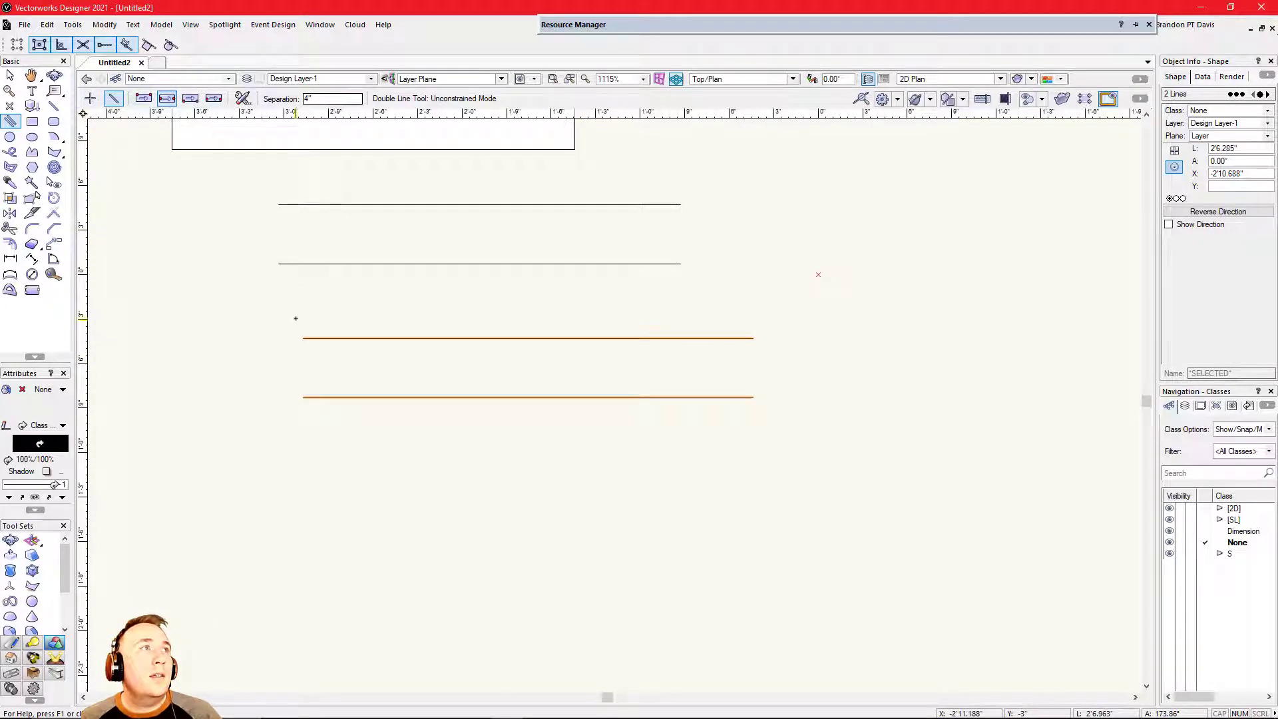
pyautogui.press('u')
pyautogui.press('u')
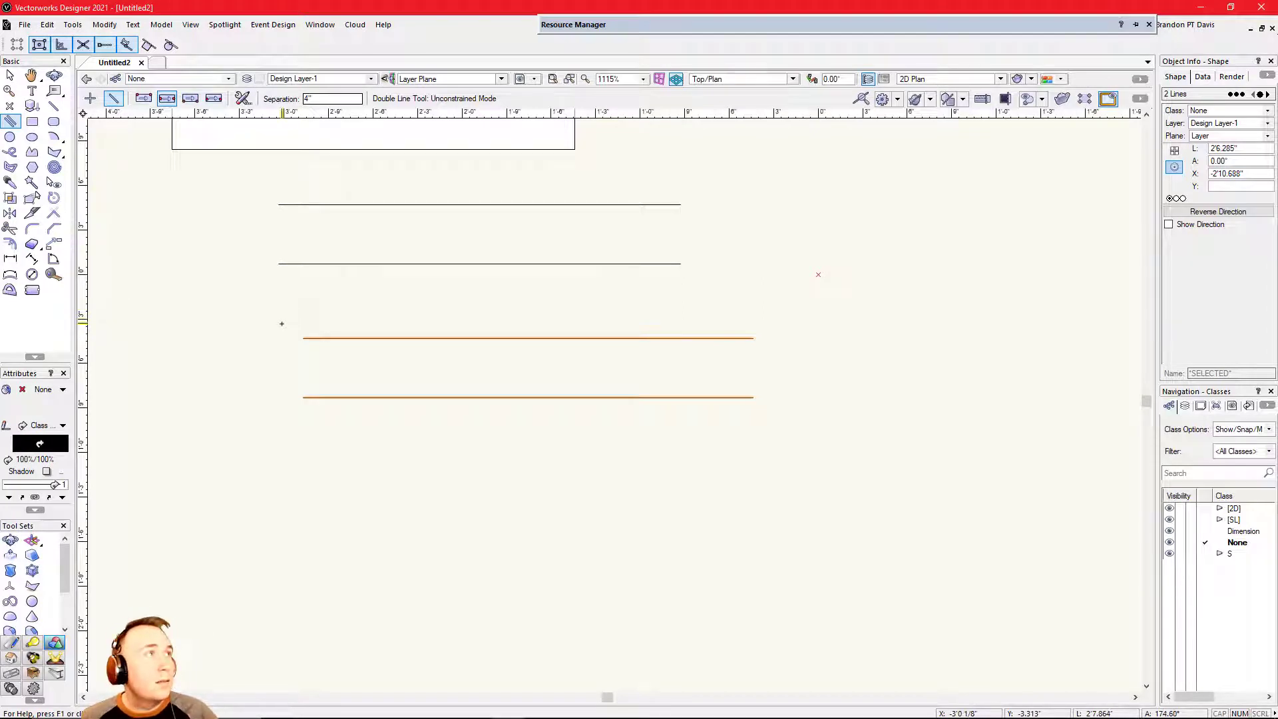
pyautogui.press('i')
pyautogui.press('i')
pyautogui.press('i')
pyautogui.press('i')
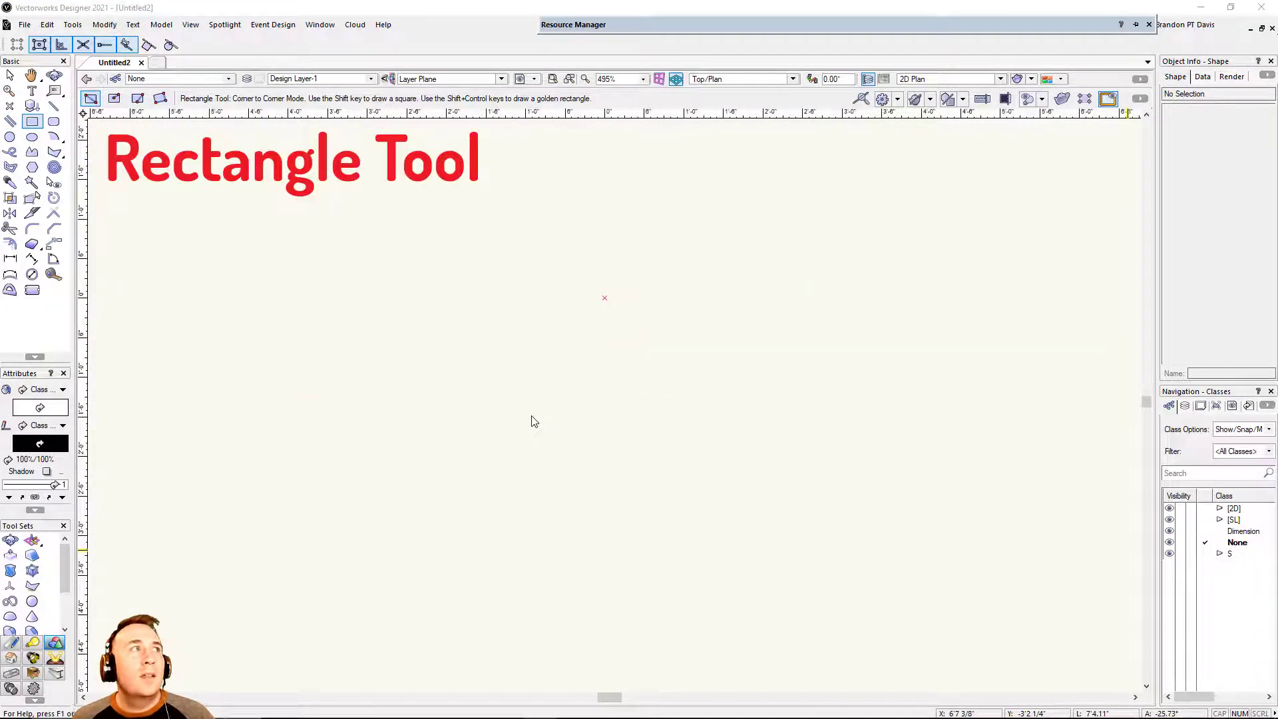
# Step: Draw a square about 1'6.6" on each side to the left of the origin with the Rectangle tool's Corner to Corner mode
pyautogui.click(32, 123)
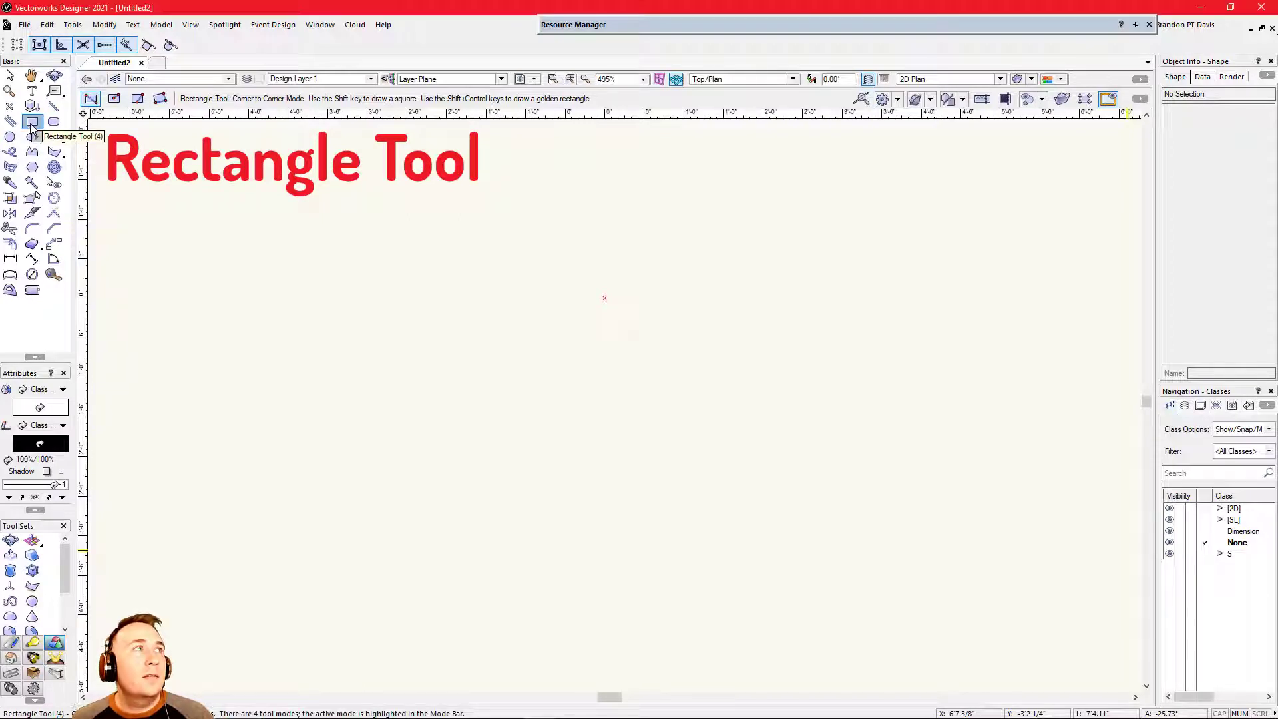
pyautogui.click(297, 266)
pyautogui.click(420, 391)
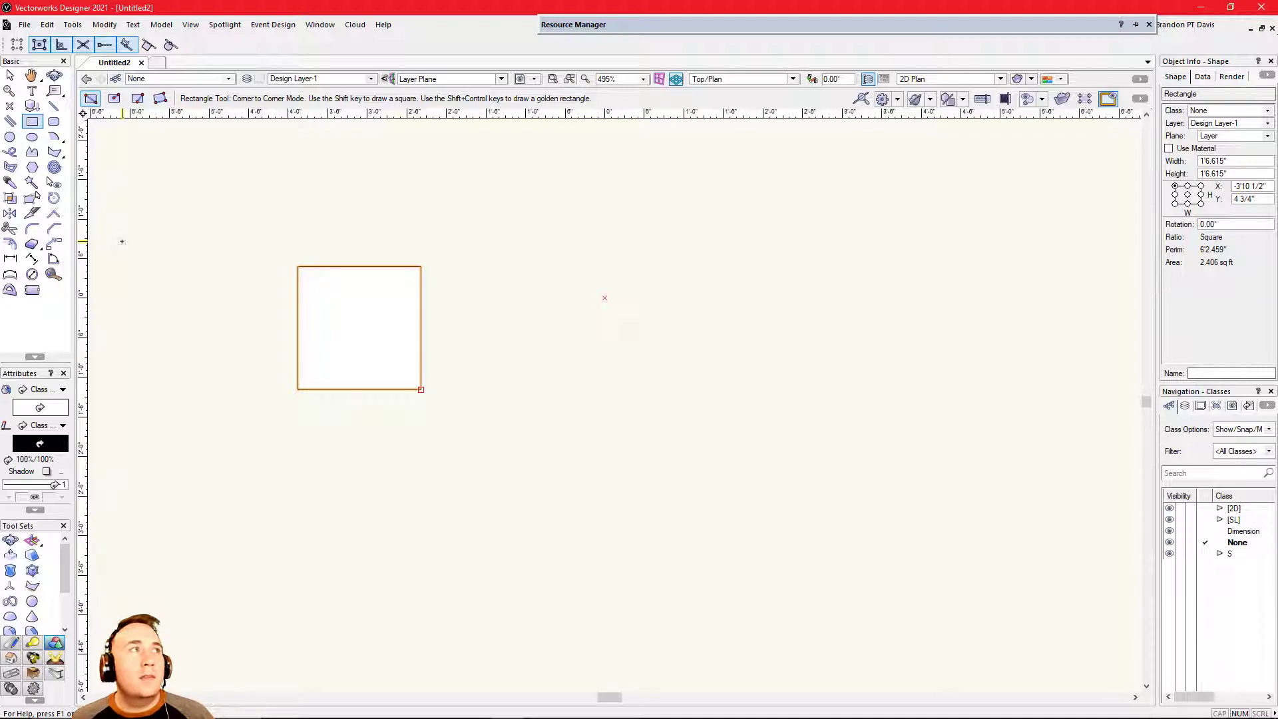
pyautogui.press('4')
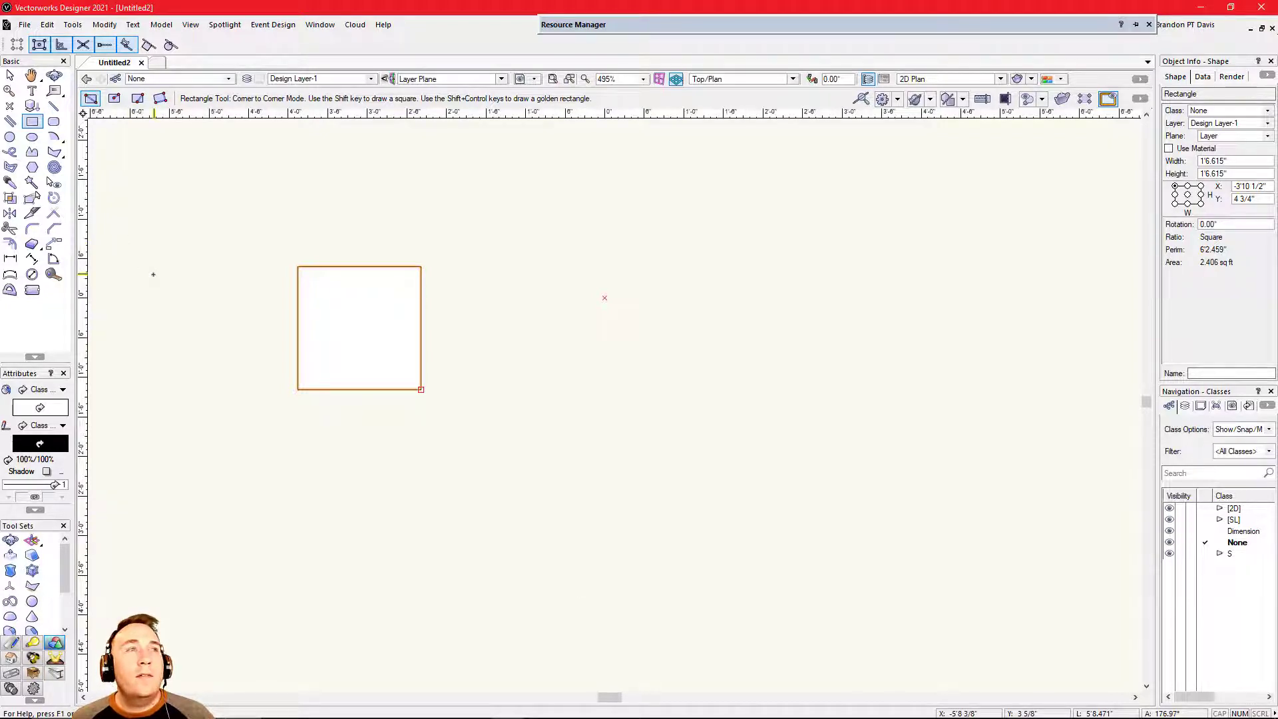
# Step: Draw a rectangle about 3'7.7" wide and 2'1.2" high below the square in Center to Corner mode
pyautogui.click(113, 99)
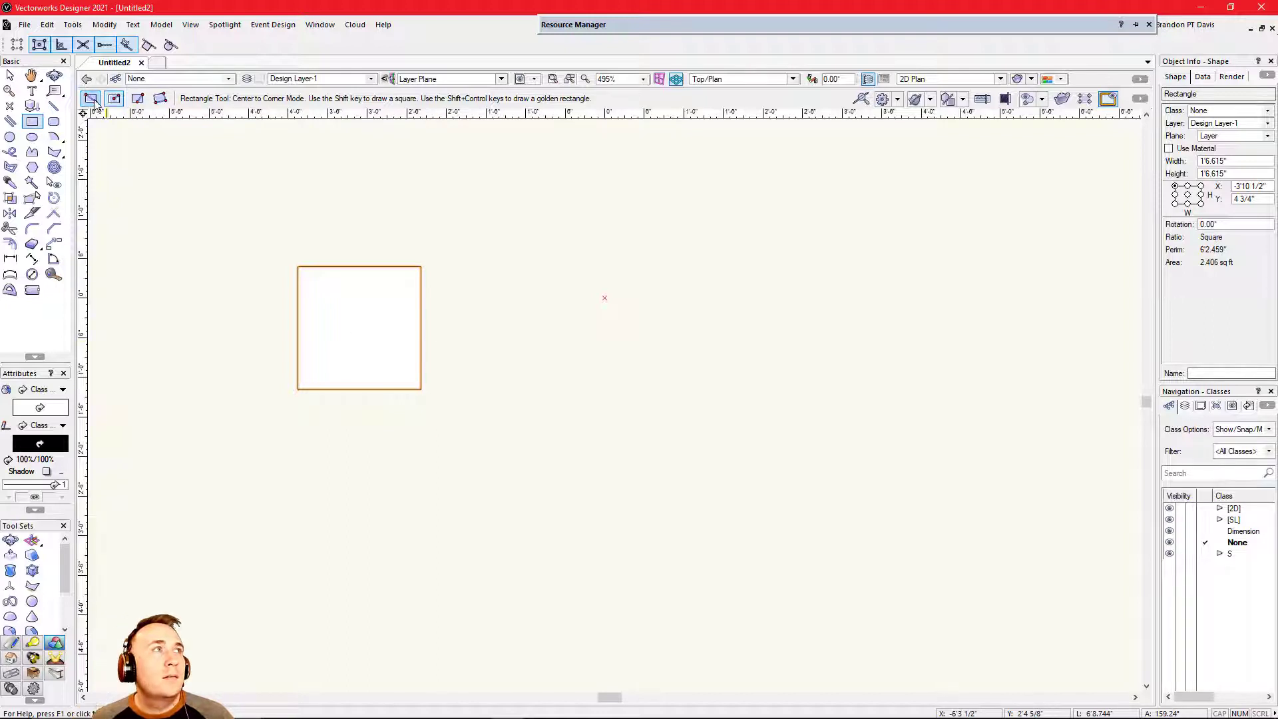
pyautogui.click(115, 99)
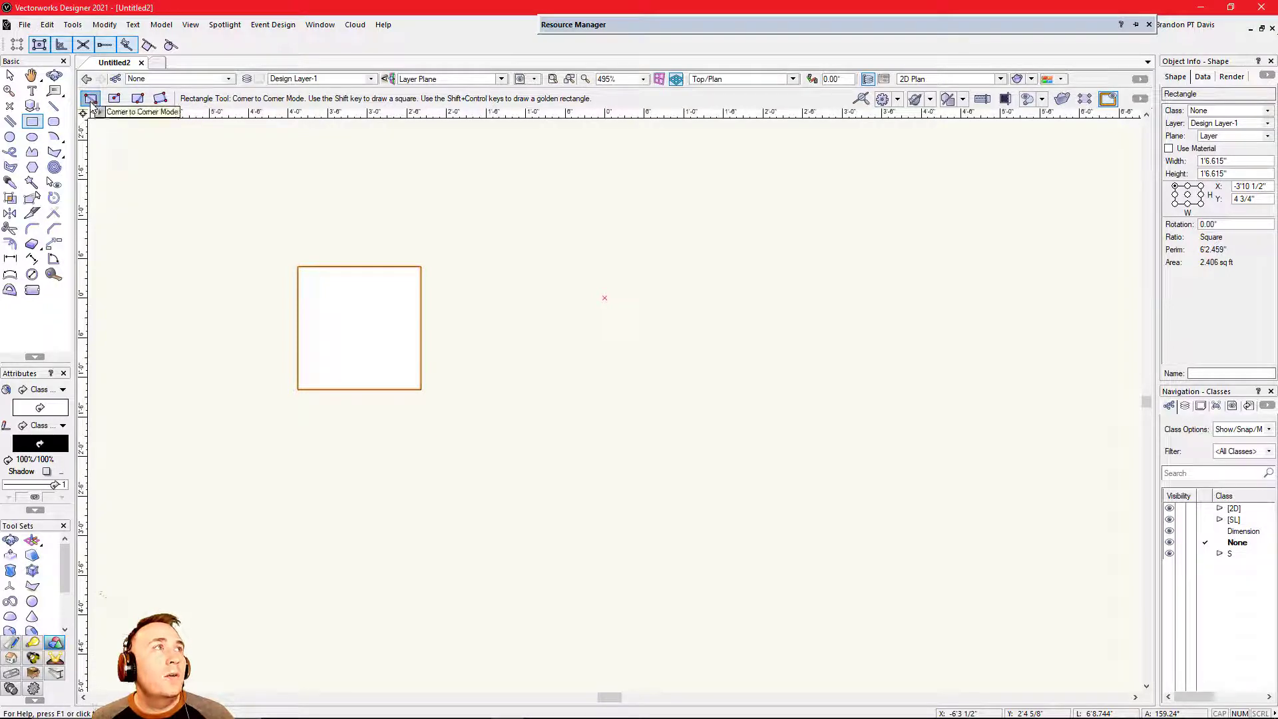
pyautogui.click(114, 100)
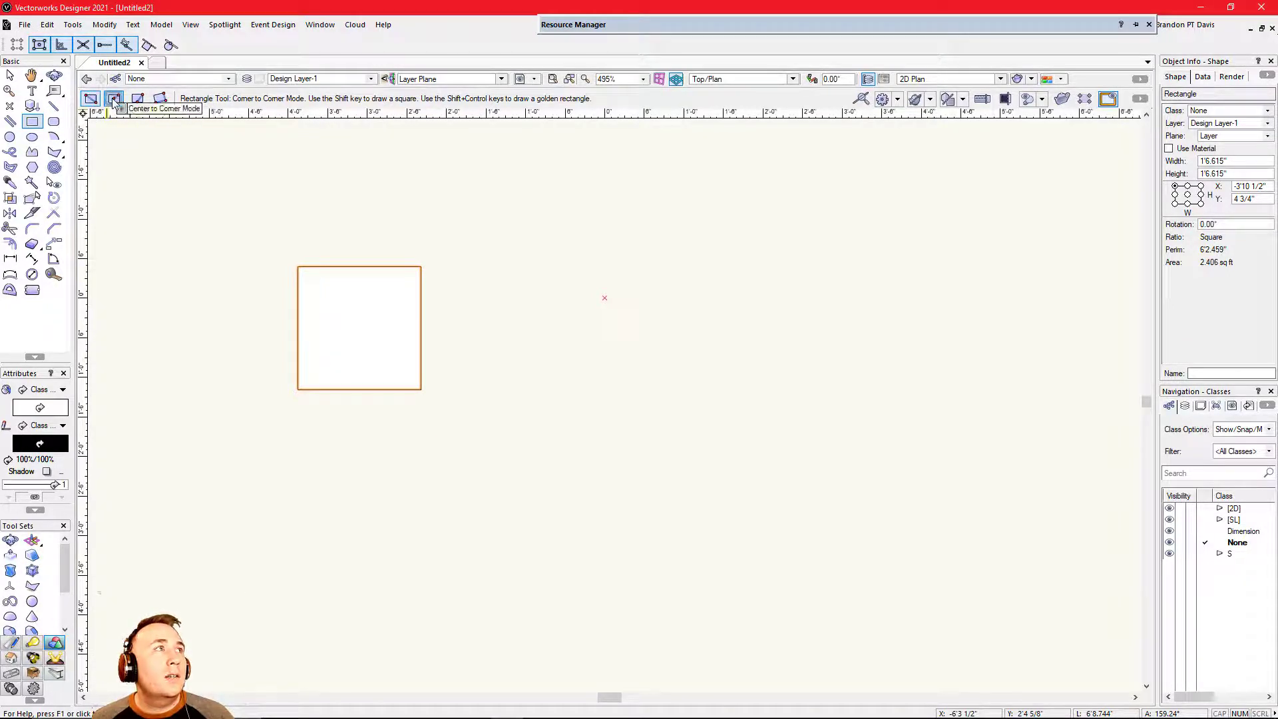
pyautogui.click(447, 524)
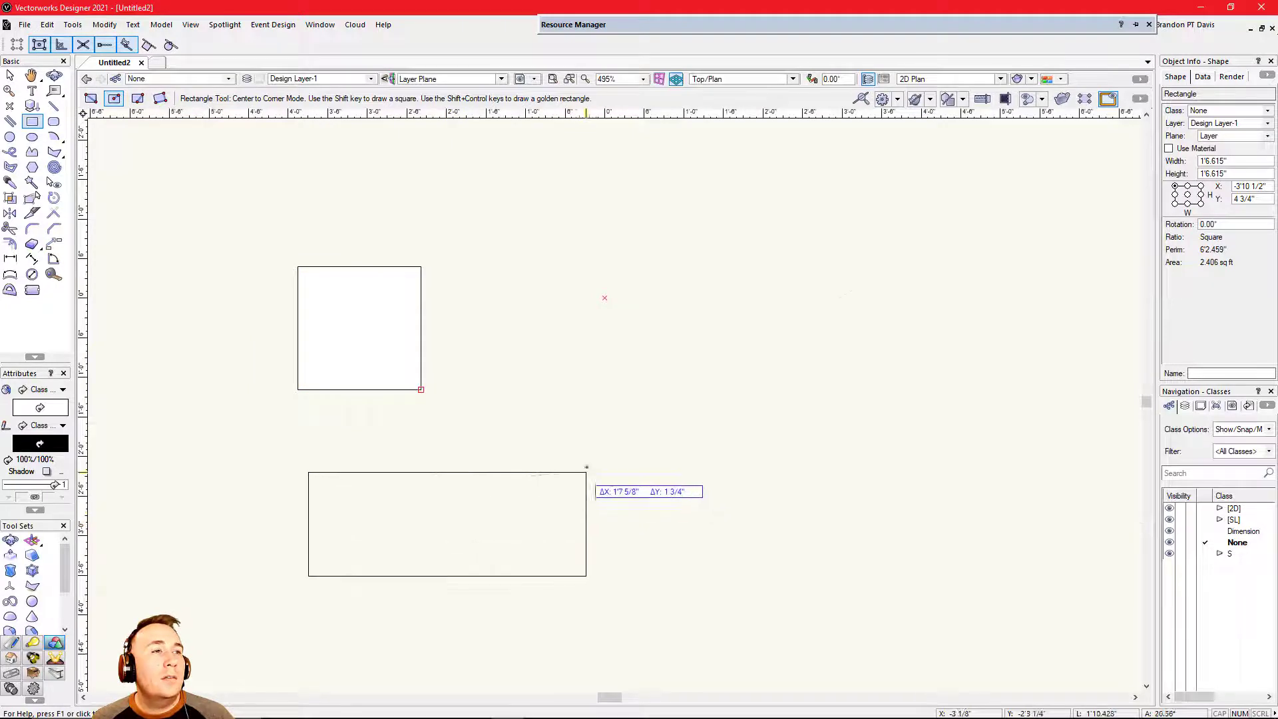
pyautogui.click(591, 441)
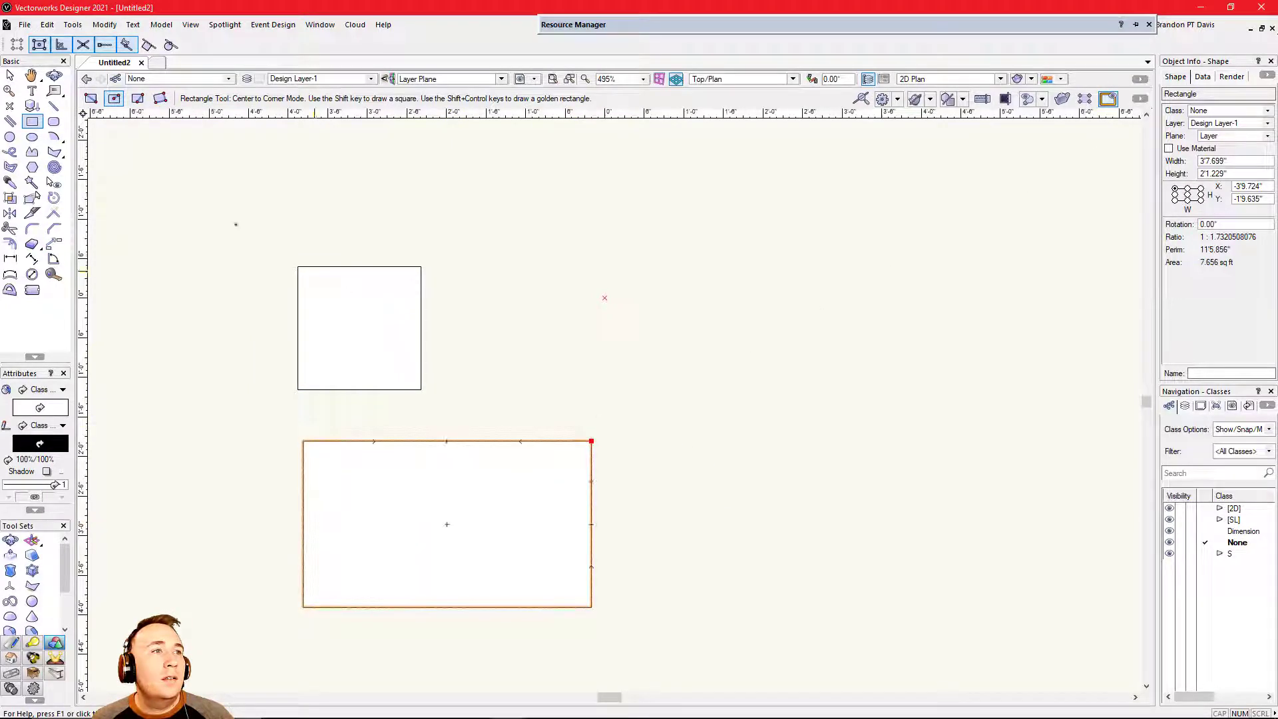
# Step: Draw a rectangle about 3'3.75" wide and 2'3.4" high to the right of the origin in Midpoint to Corner mode
pyautogui.click(138, 99)
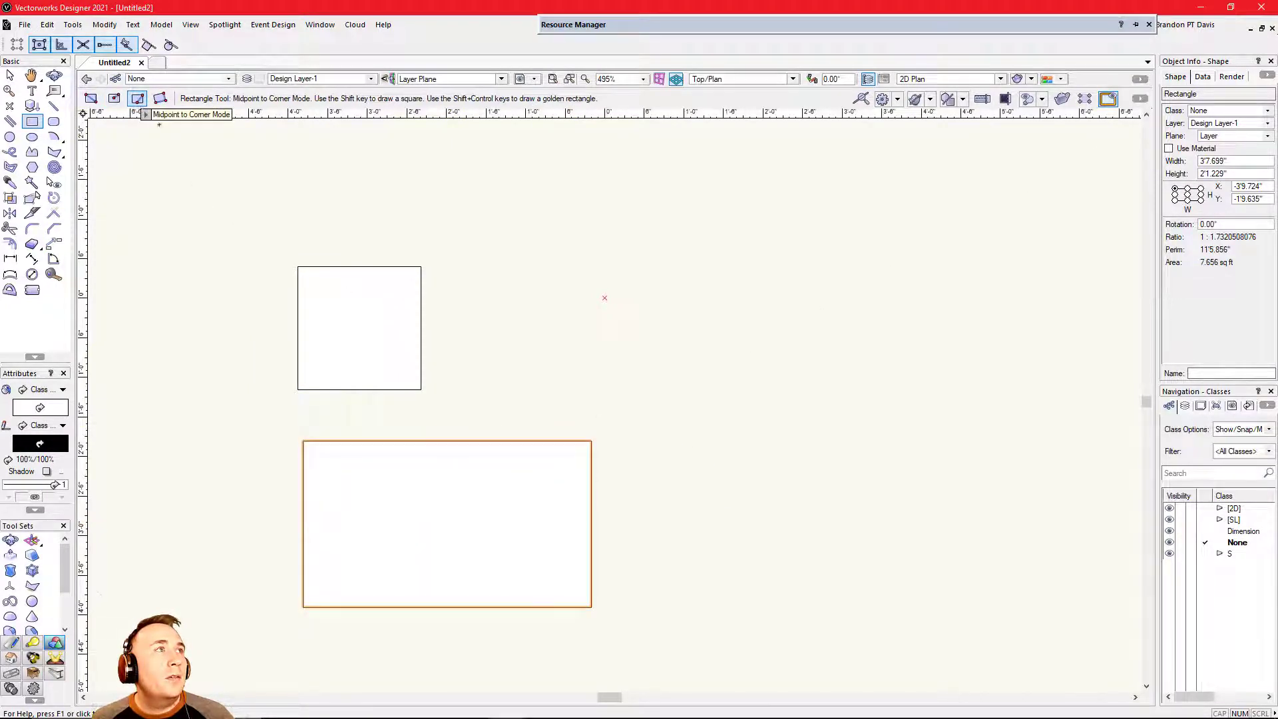
pyautogui.click(1010, 254)
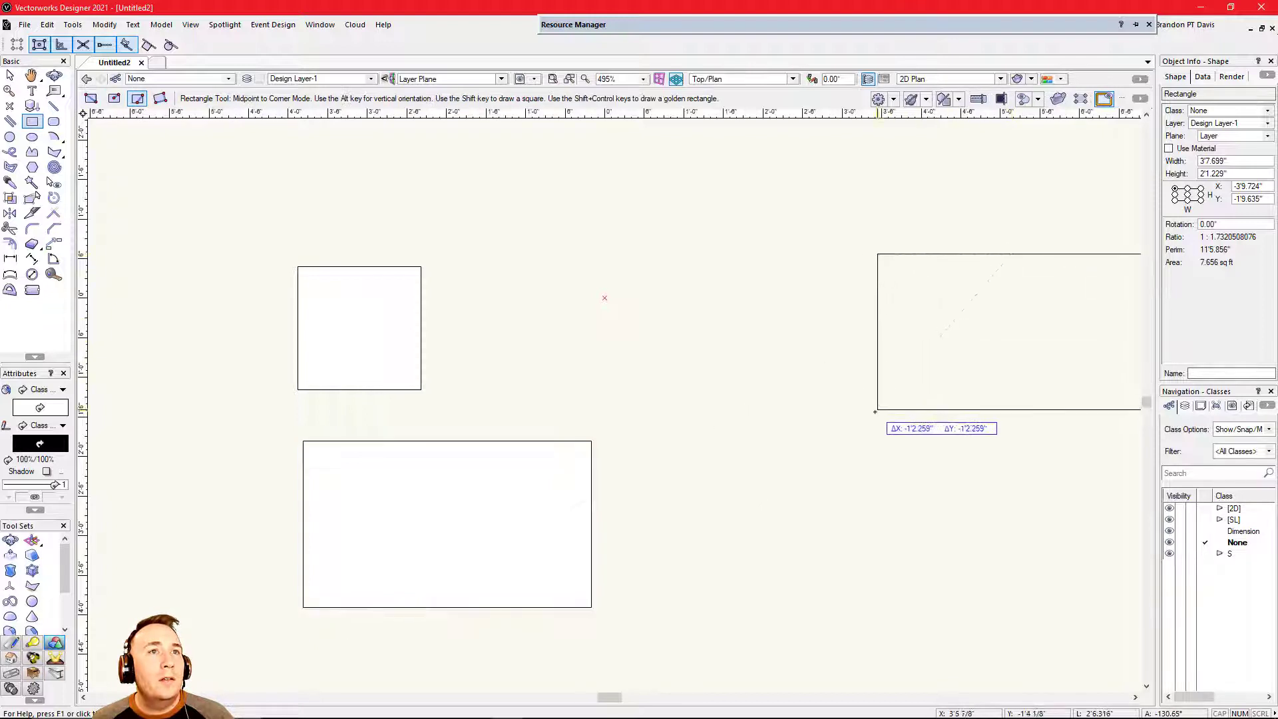
pyautogui.click(880, 433)
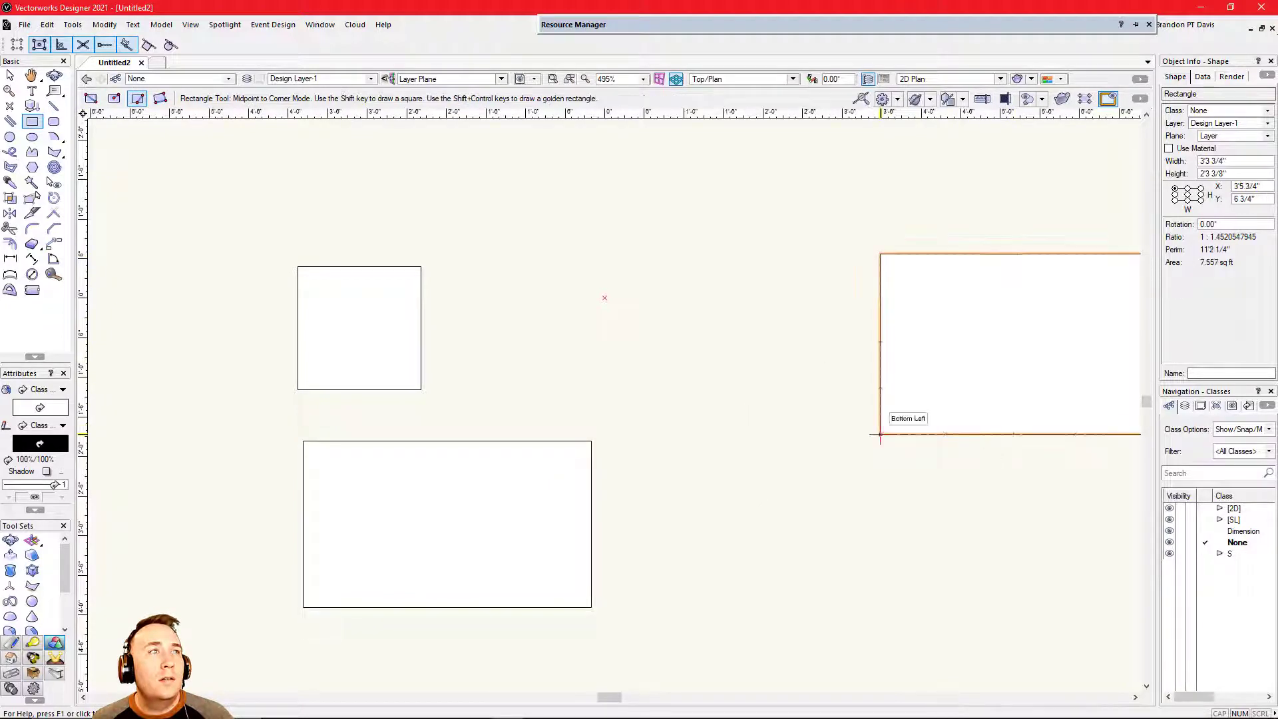
# Step: Draw a rectangle about 2'9.3" by 4'0.4", rotated 45°, above the other shapes in Three Point Rotated mode
pyautogui.click(160, 100)
pyautogui.scroll(-4, 459, 466)
pyautogui.scroll(3, 492, 320)
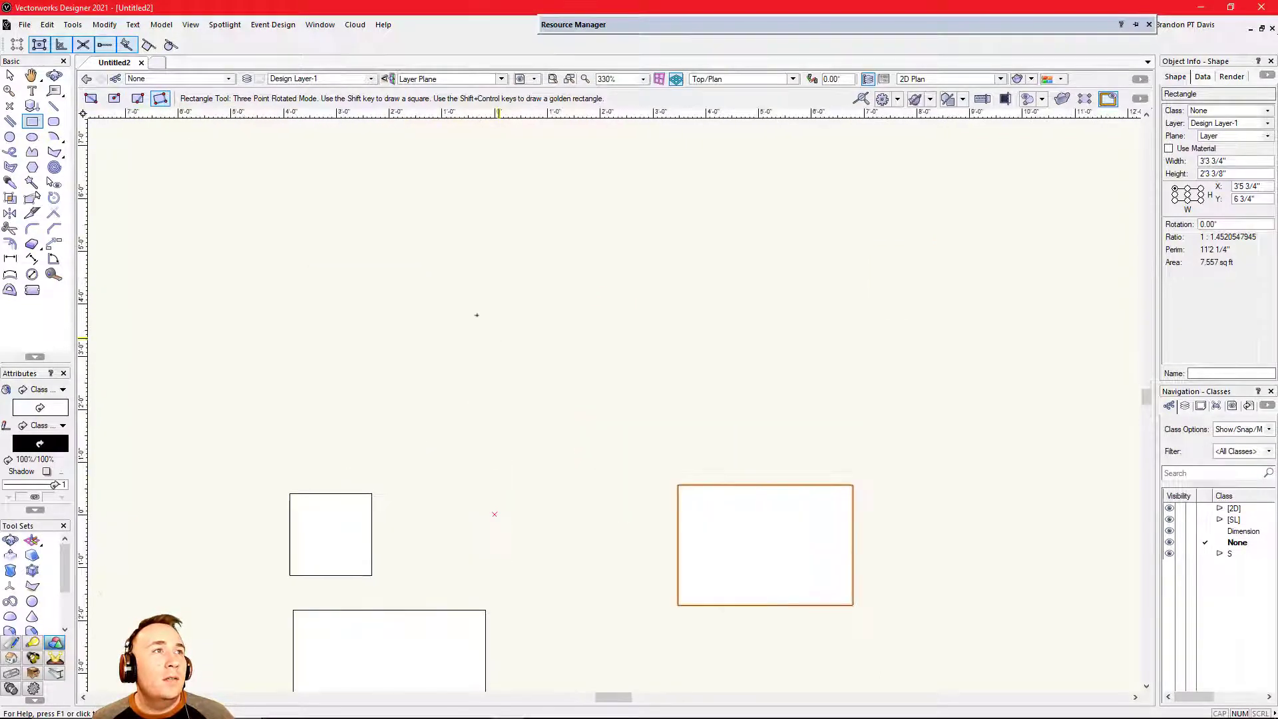
pyautogui.click(367, 197)
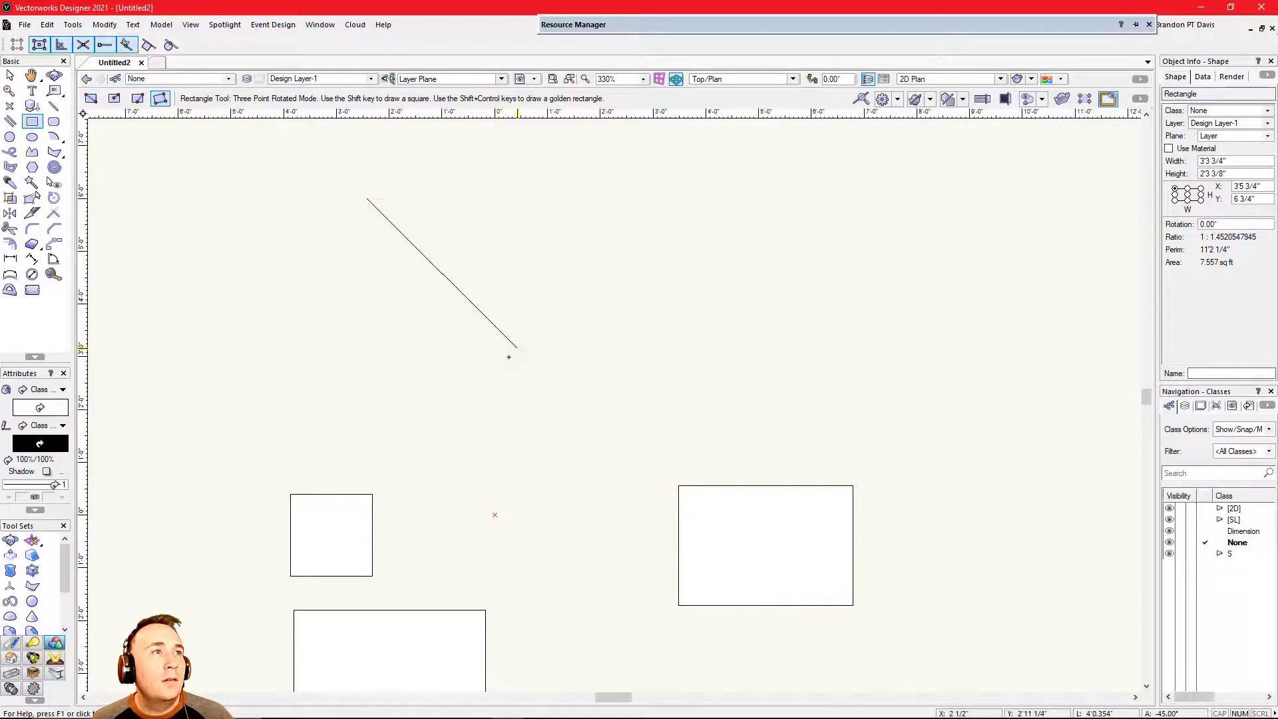
pyautogui.click(517, 348)
pyautogui.click(621, 244)
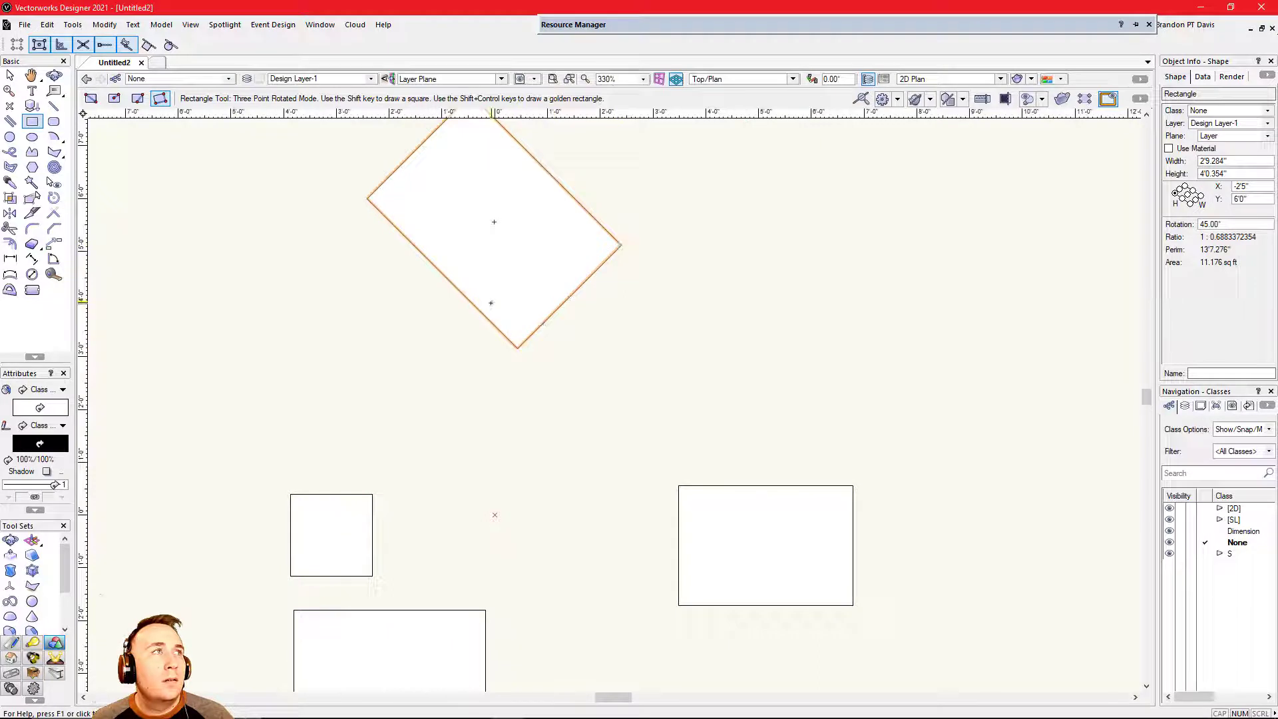
# Step: Activate the Selection tool and deselect the rotated rectangle
pyautogui.scroll(-2, 485, 288)
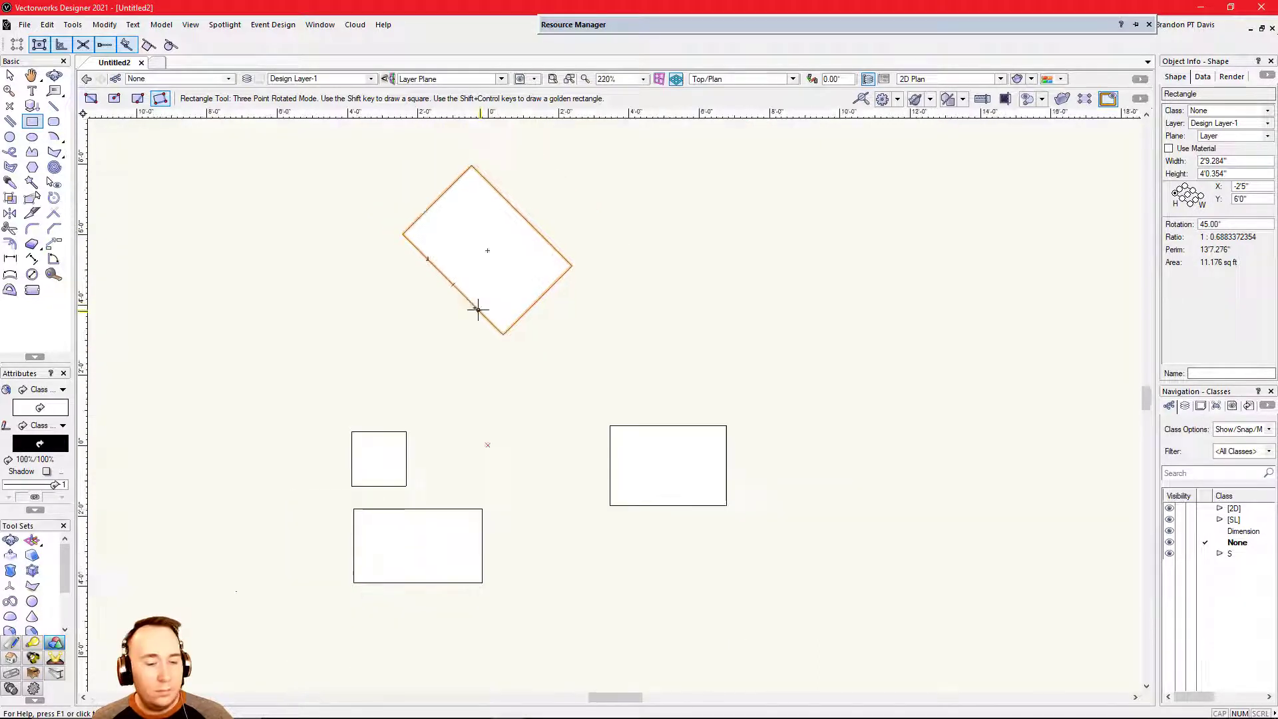
pyautogui.press('x')
pyautogui.click(612, 374)
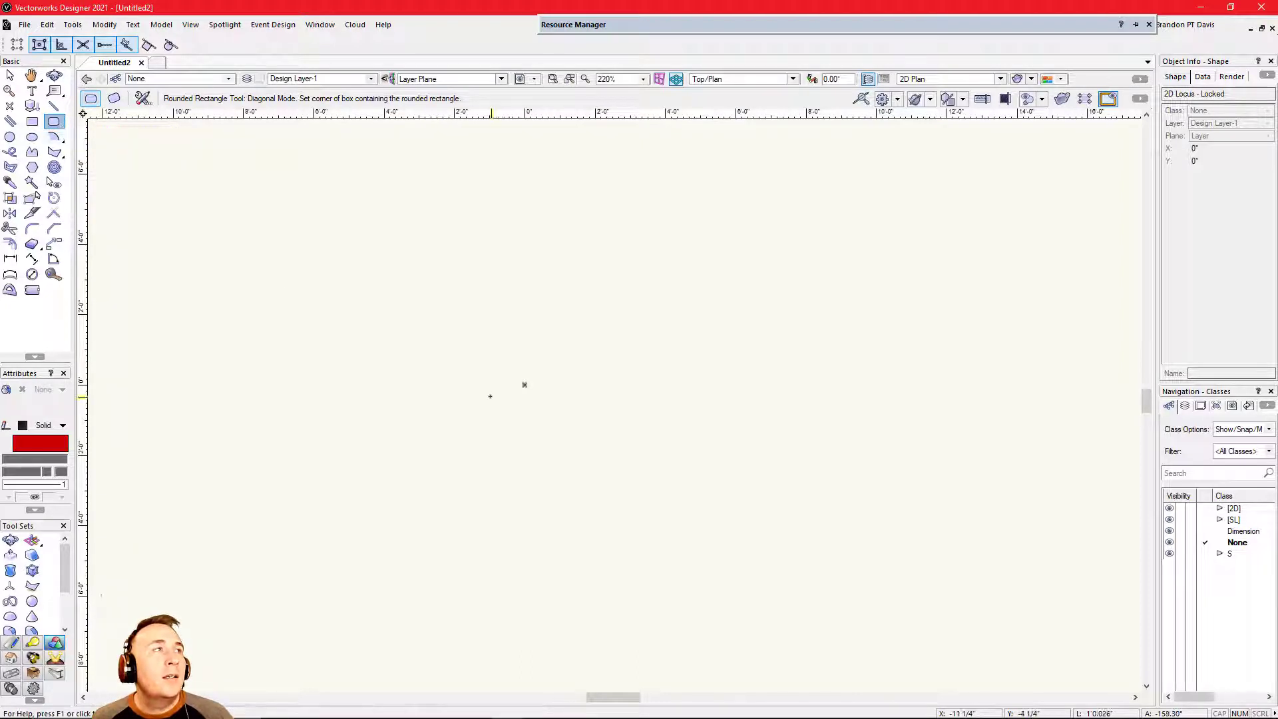
# Step: Draw a rounded rectangle about 6'1 1/4" wide and 4'9 1/2" high in Diagonal mode, ending at the origin
pyautogui.click(309, 216)
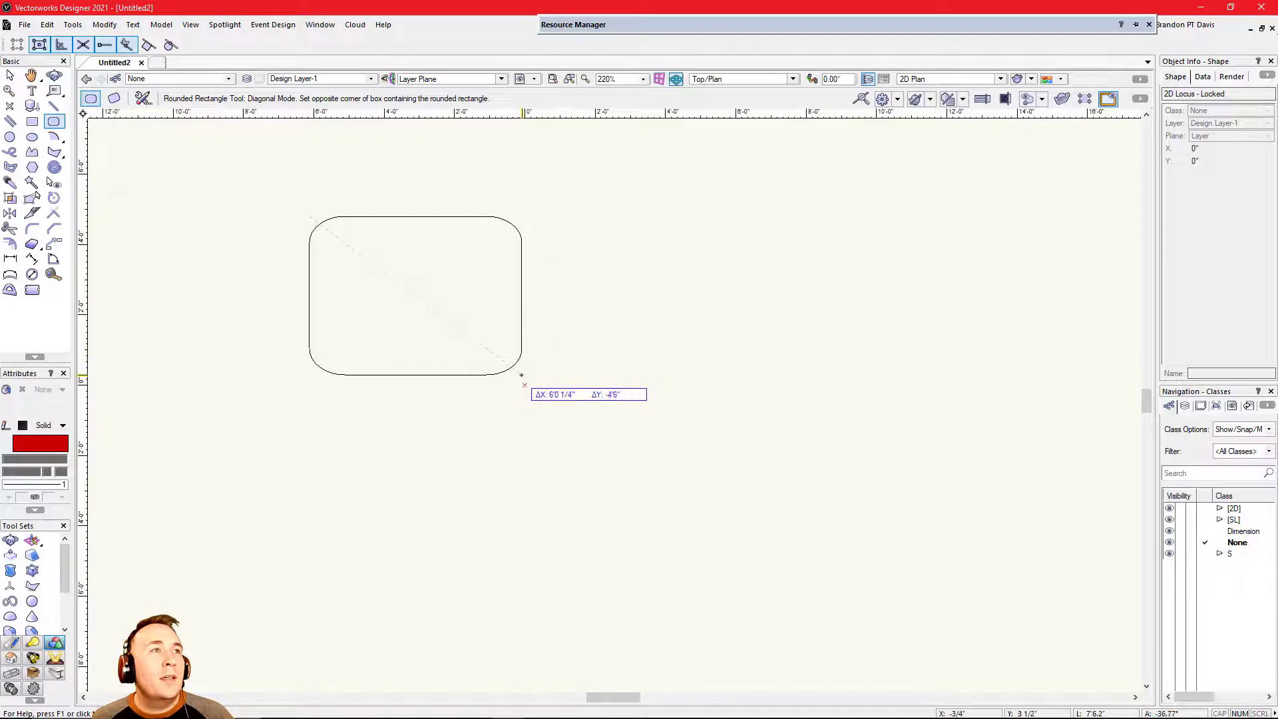
pyautogui.click(524, 383)
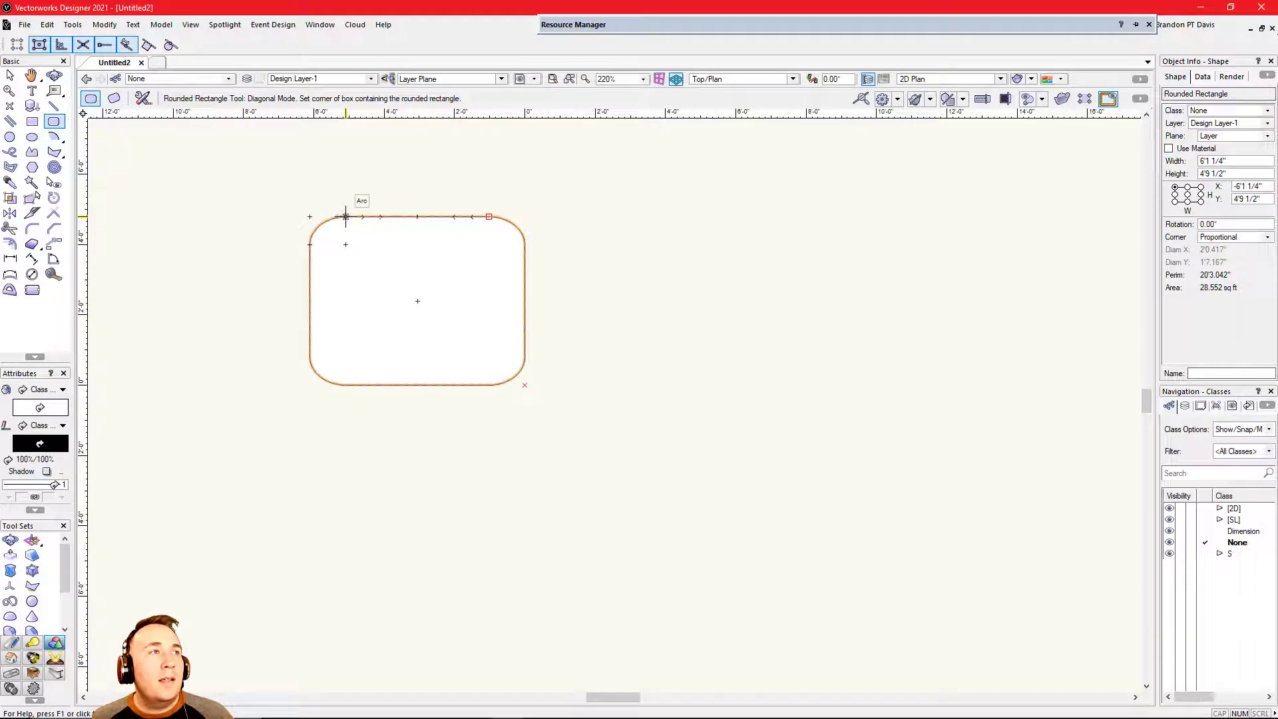
# Step: Try the Symmetrical Corners style in the rounded rectangle preferences and discard the change
pyautogui.click(142, 100)
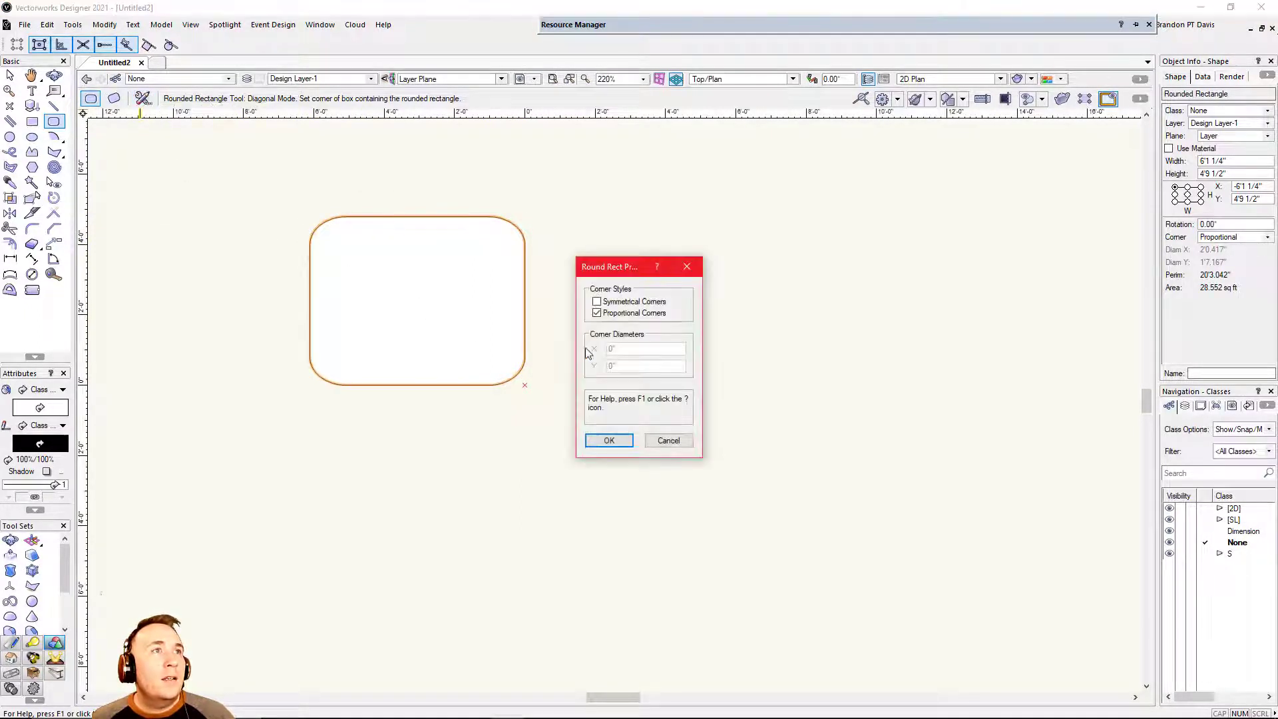
pyautogui.click(607, 302)
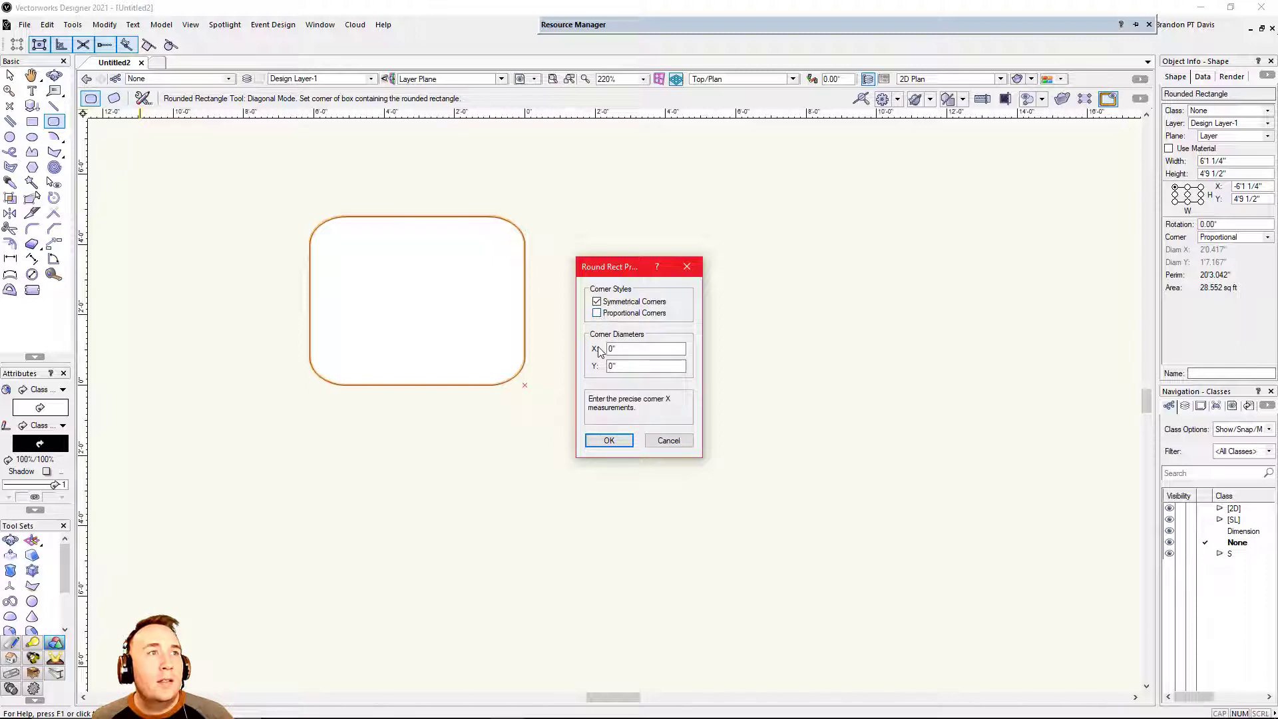
pyautogui.moveTo(628, 353); pyautogui.dragTo(616, 384)
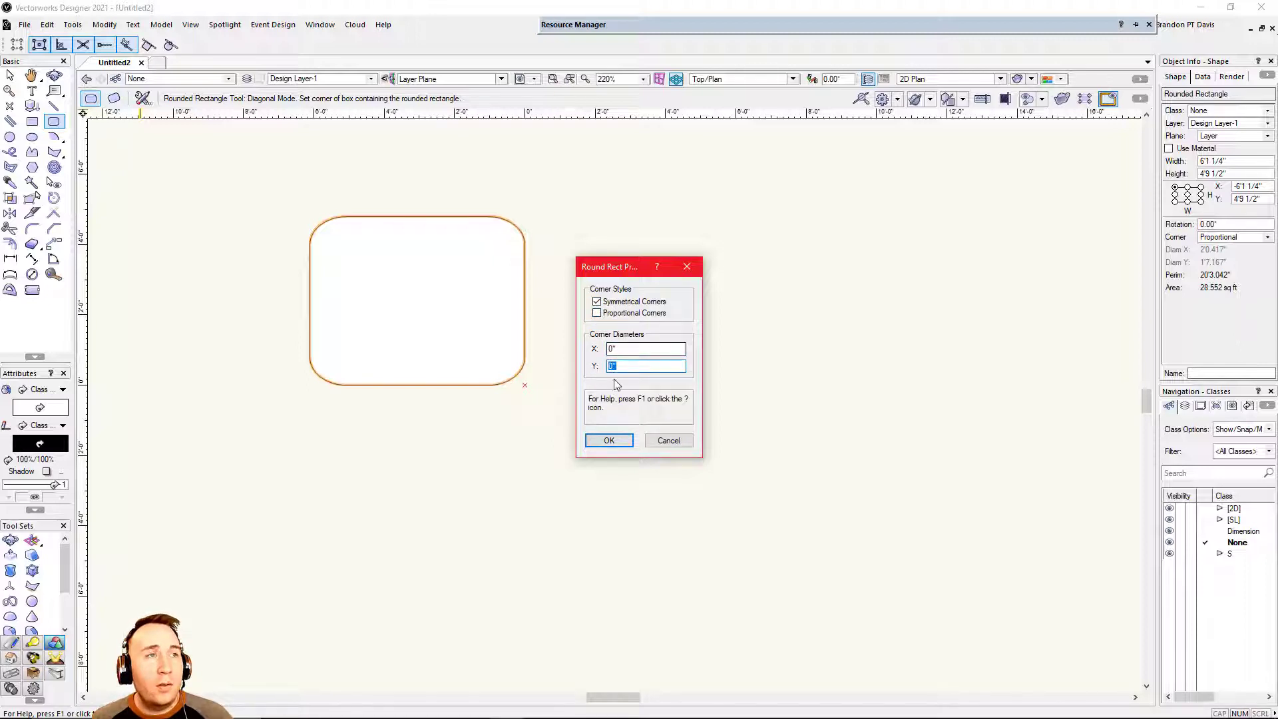
pyautogui.click(668, 440)
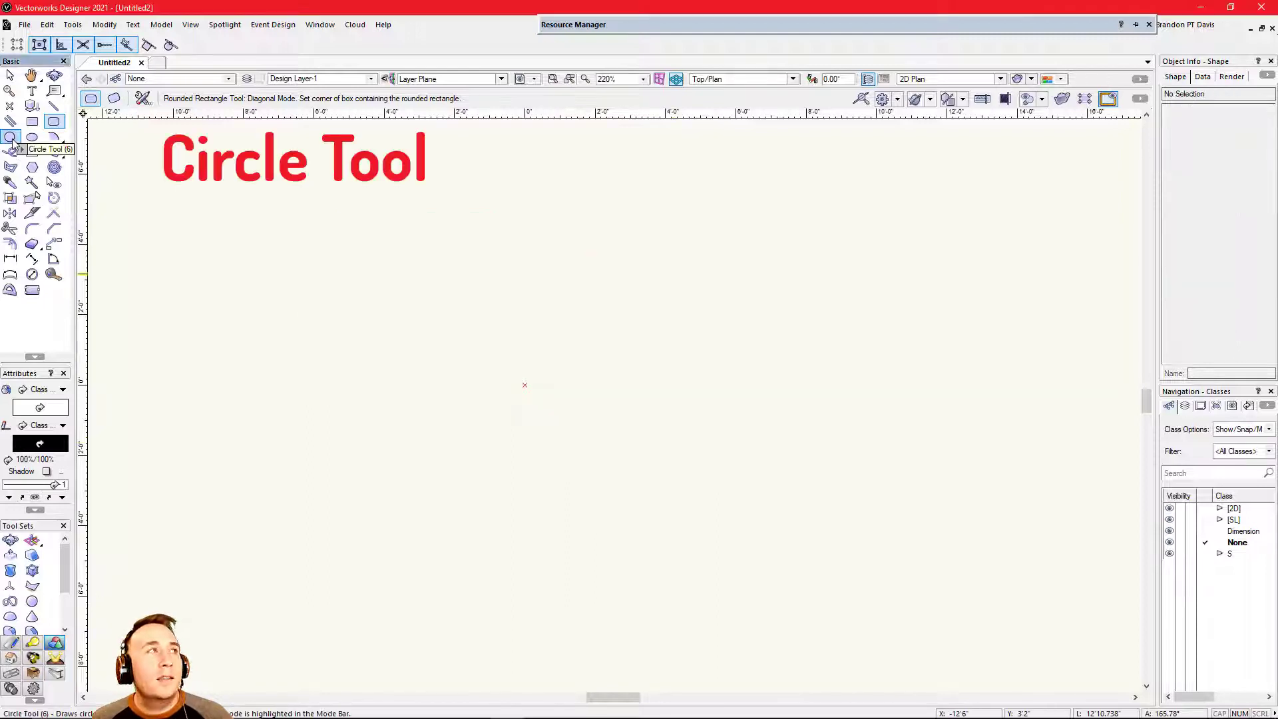
# Step: Draw a circle centred on the origin with a radius of about 2'4.3" using the Circle tool's Radius mode
pyautogui.click(12, 141)
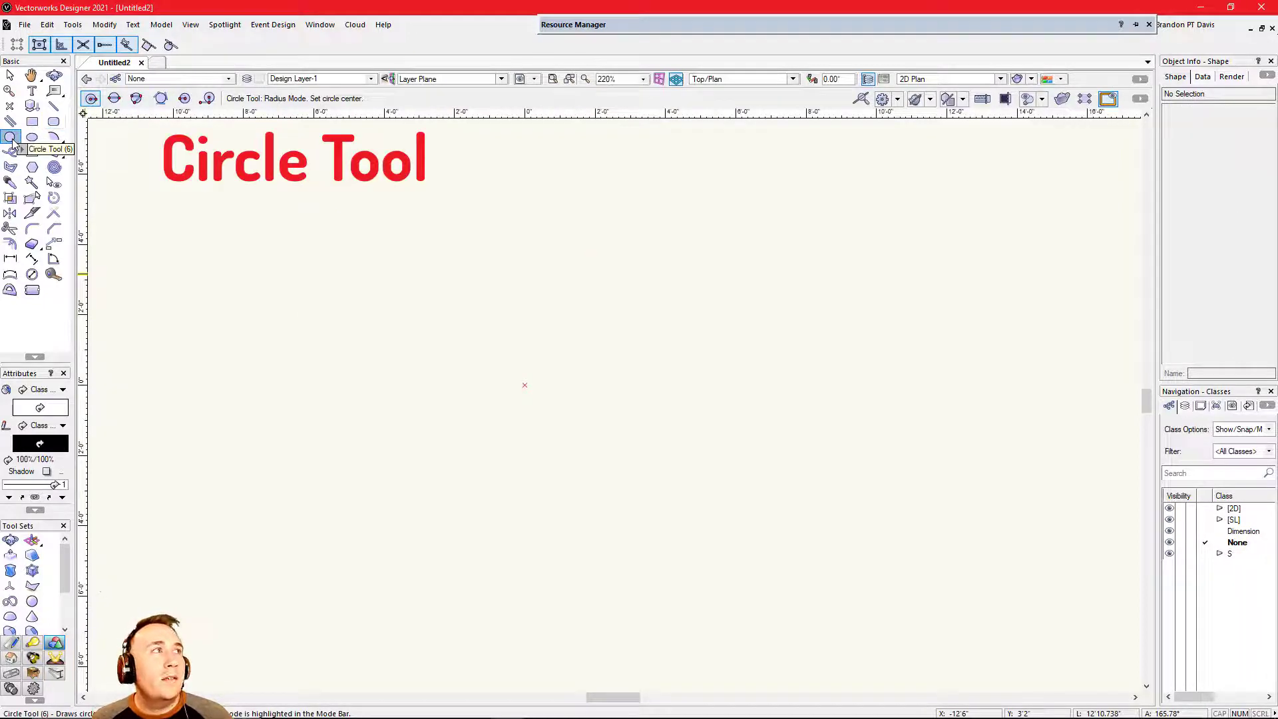
pyautogui.click(525, 385)
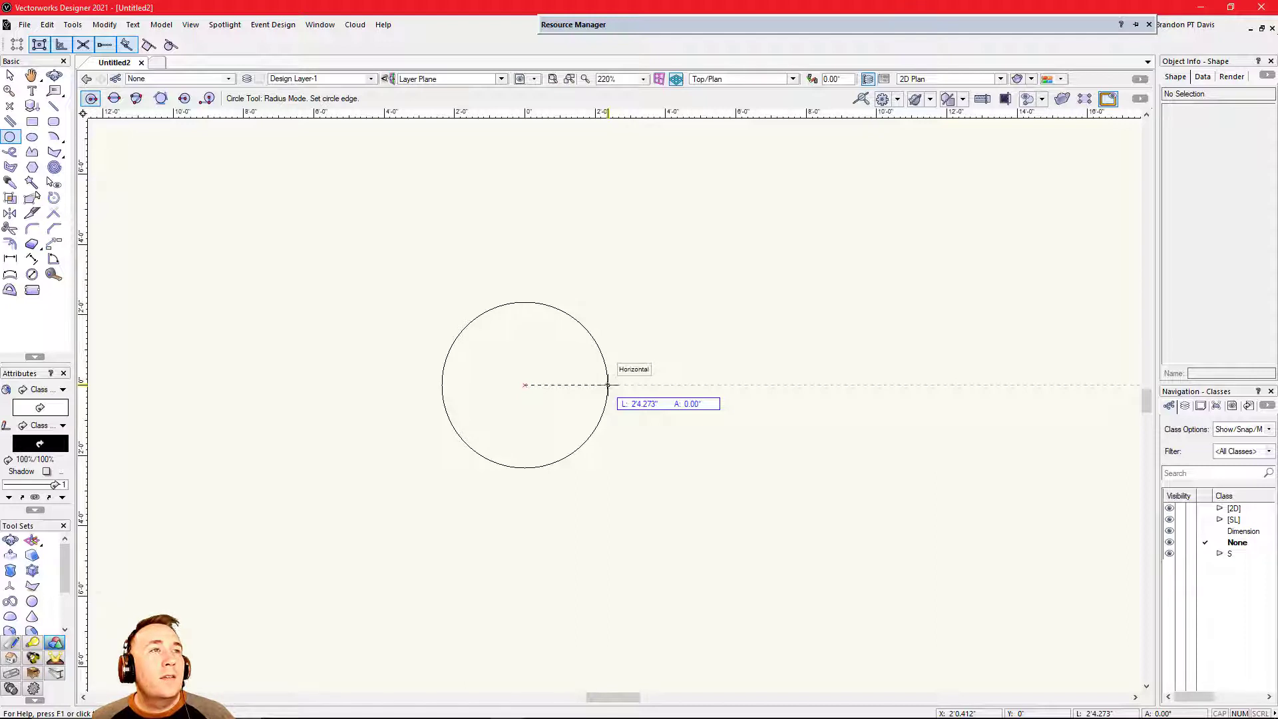
pyautogui.click(607, 385)
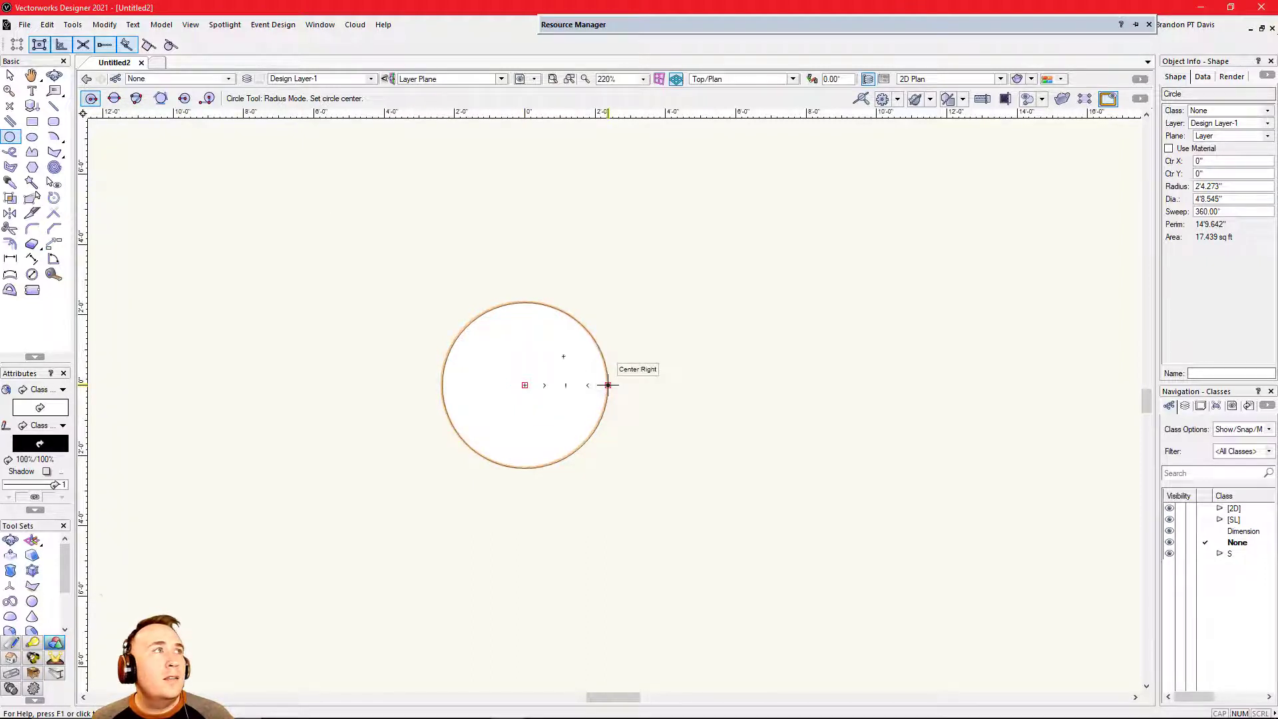
# Step: Draw a circle about 4'5.9" in diameter above and to the right of the first circle in Diameter mode
pyautogui.click(114, 98)
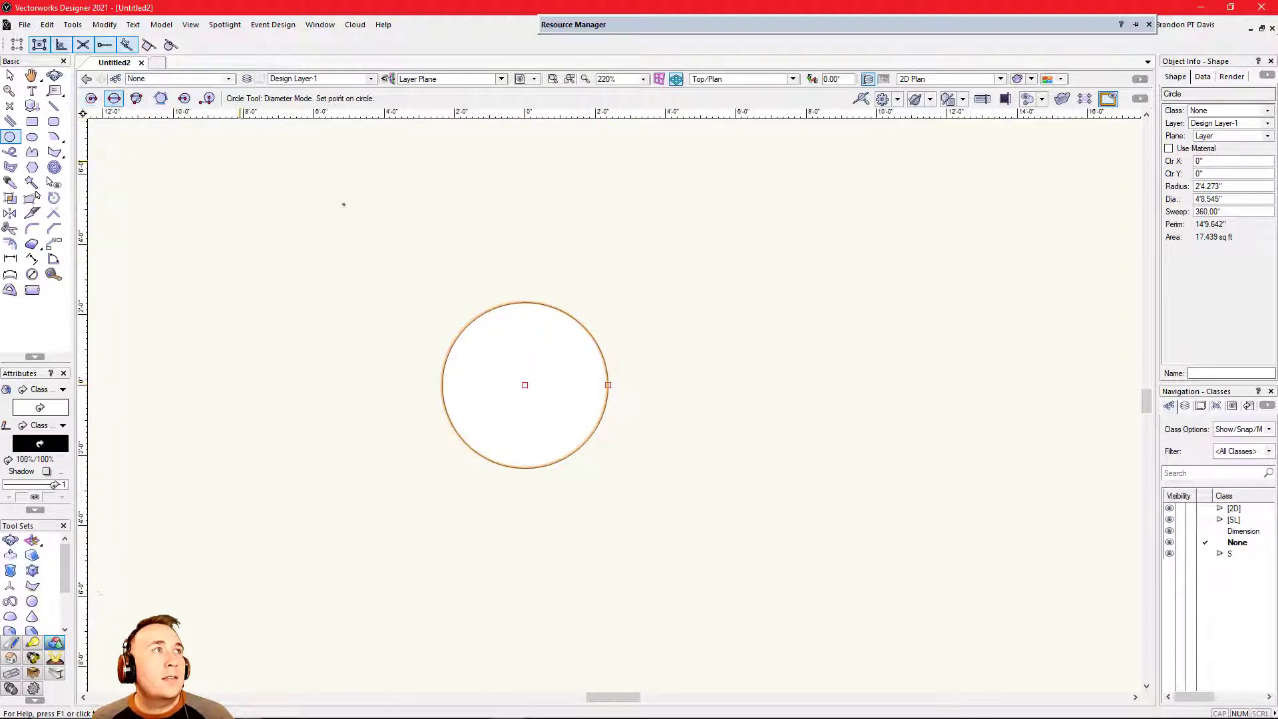
pyautogui.click(676, 255)
pyautogui.click(835, 255)
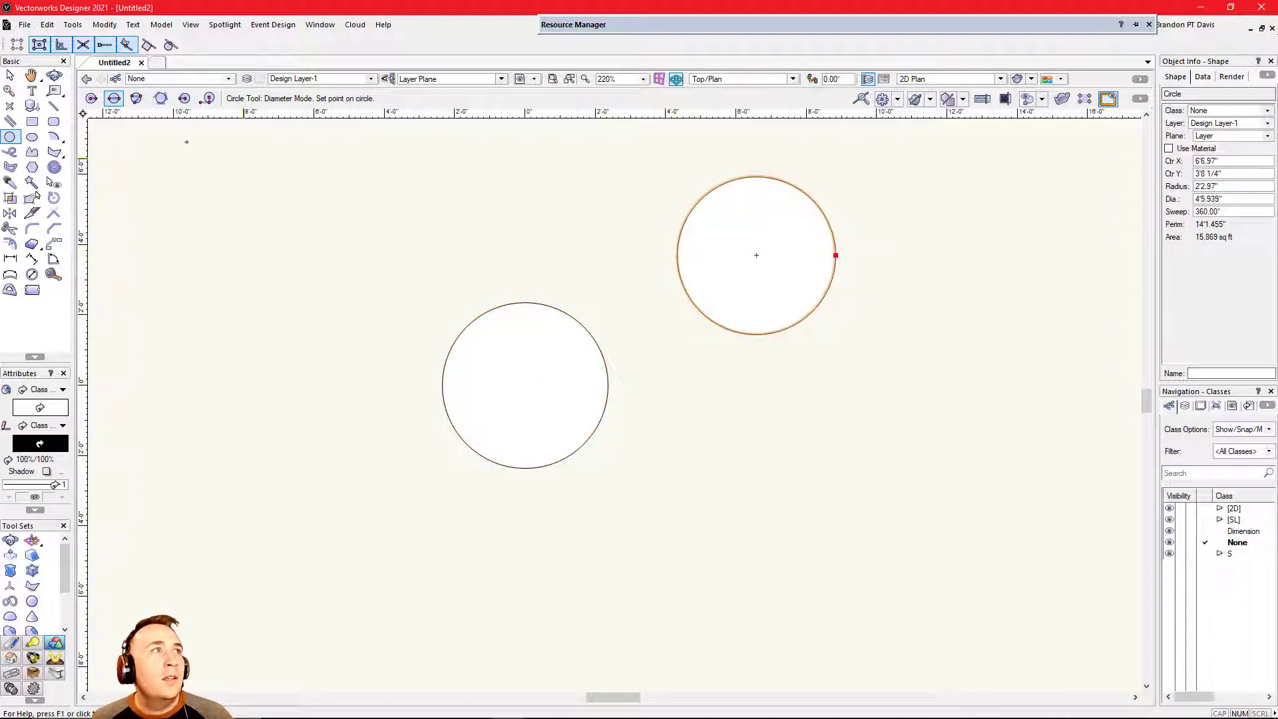
# Step: Draw a circle with a radius of about 2'9.6" below and to the right of the first circle in Three Points mode
pyautogui.click(135, 98)
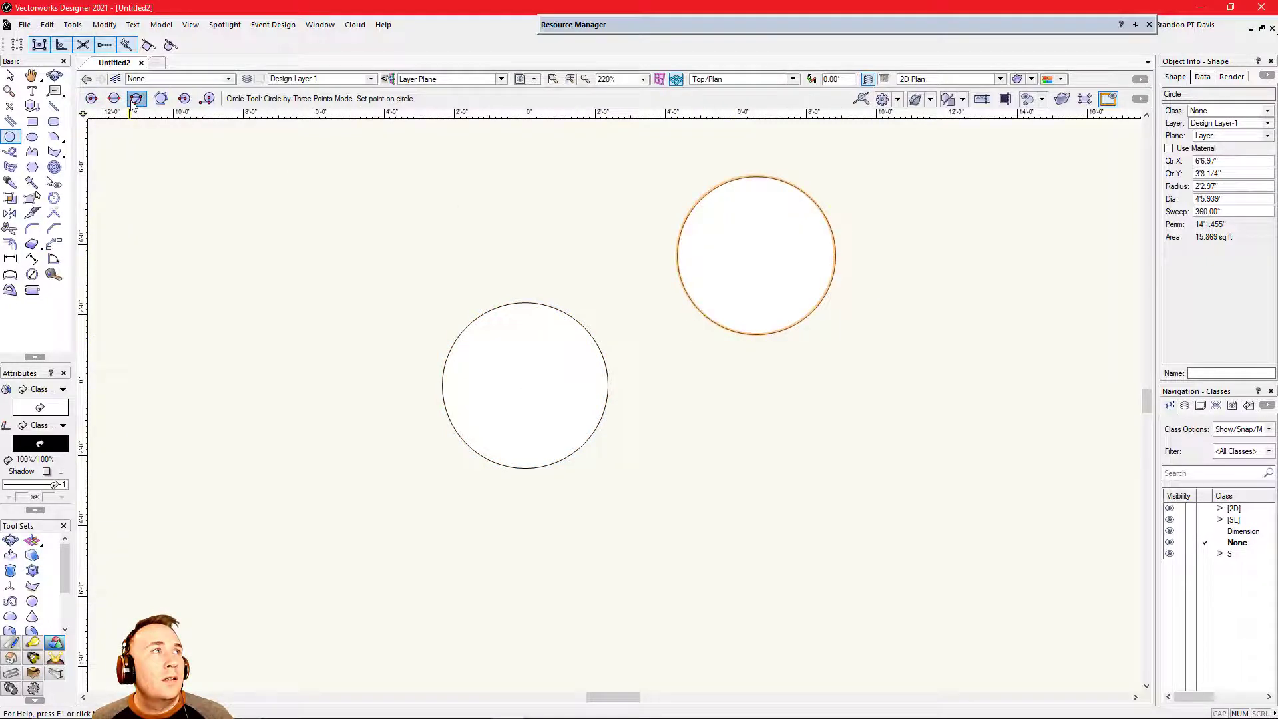
pyautogui.click(649, 517)
pyautogui.click(805, 446)
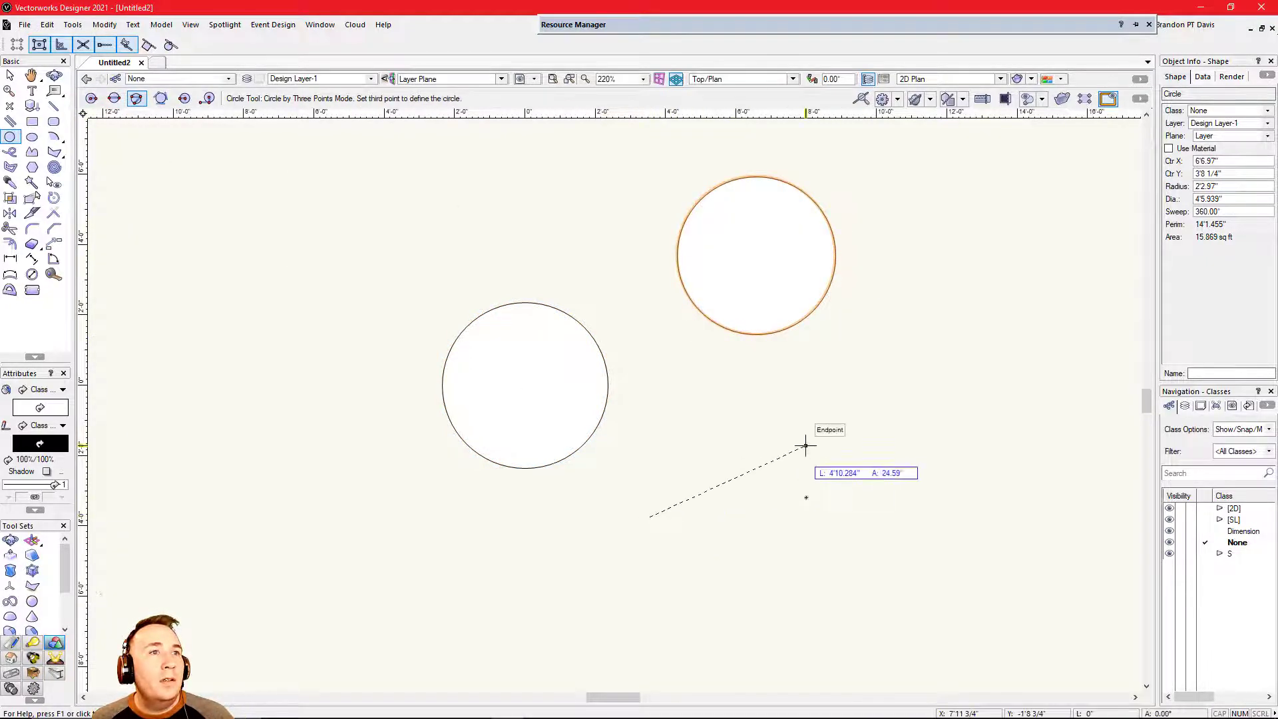
pyautogui.click(791, 614)
# Step: Set the Circle tool to Three Lines mode and draw three separate lines enclosing an area left of the circles with the Line tool
pyautogui.click(161, 99)
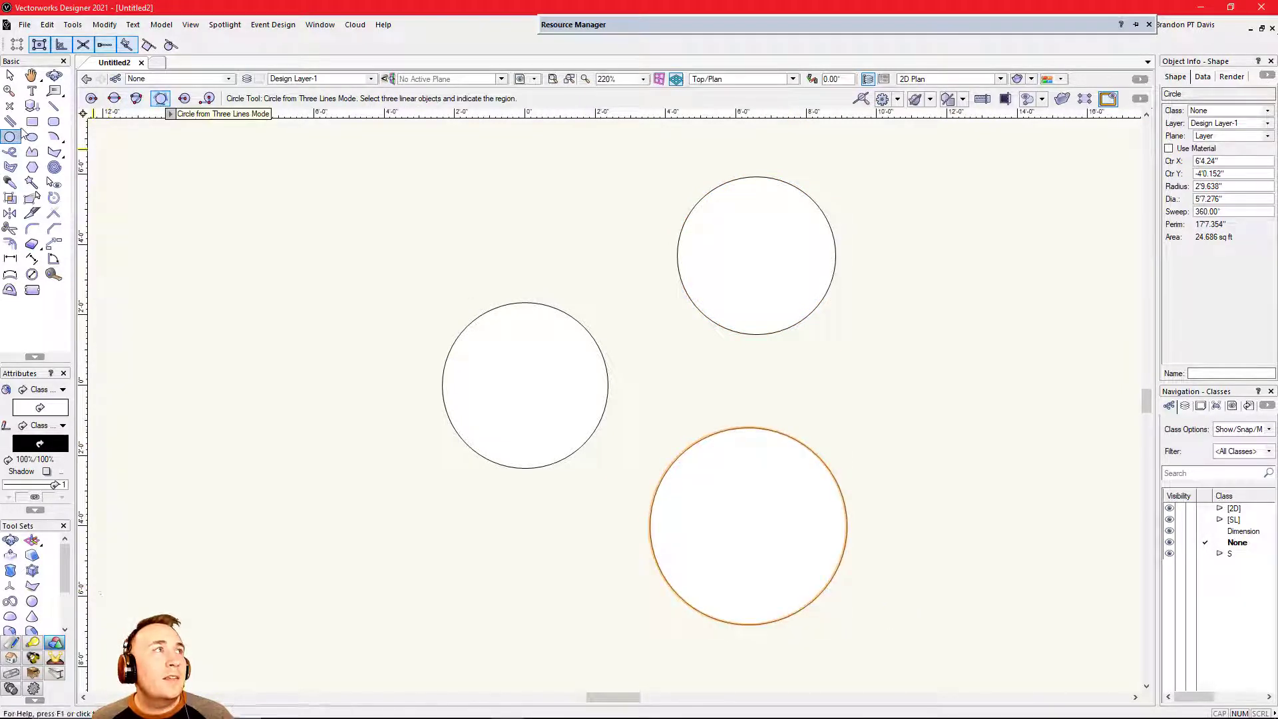
pyautogui.click(54, 106)
pyautogui.click(157, 275)
pyautogui.click(301, 193)
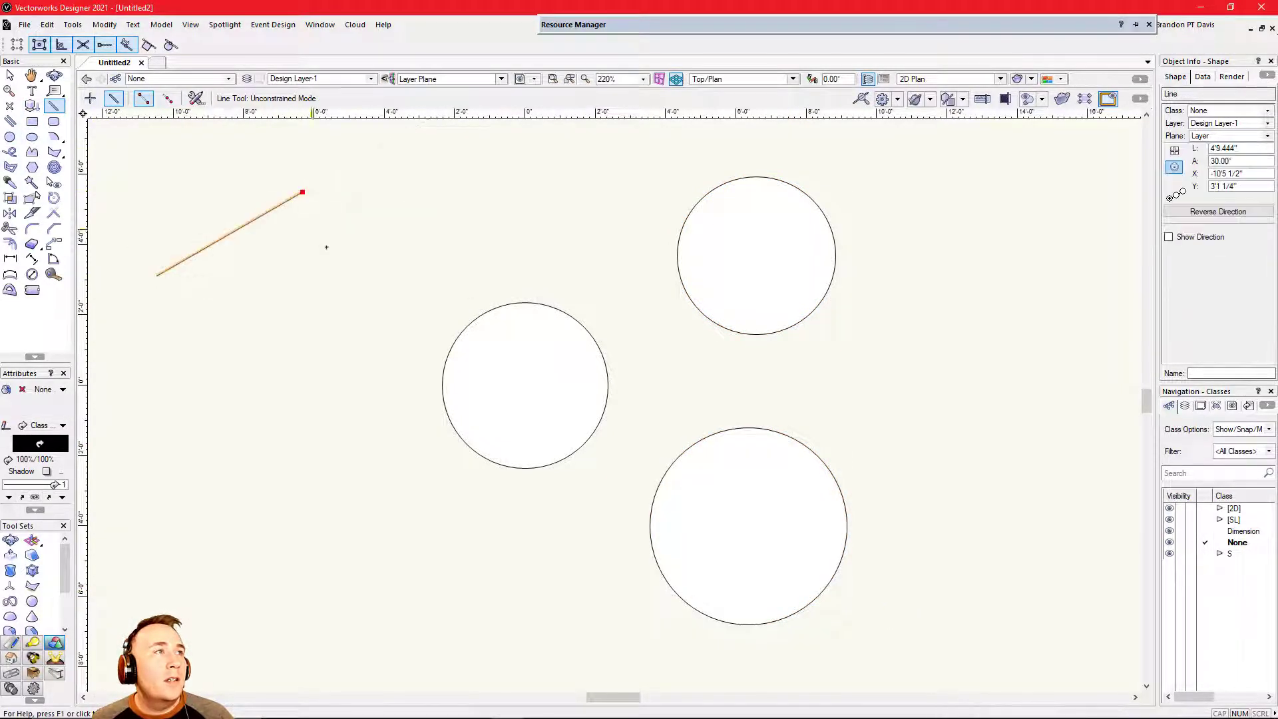
pyautogui.click(329, 231)
pyautogui.click(376, 380)
pyautogui.click(343, 436)
pyautogui.click(185, 329)
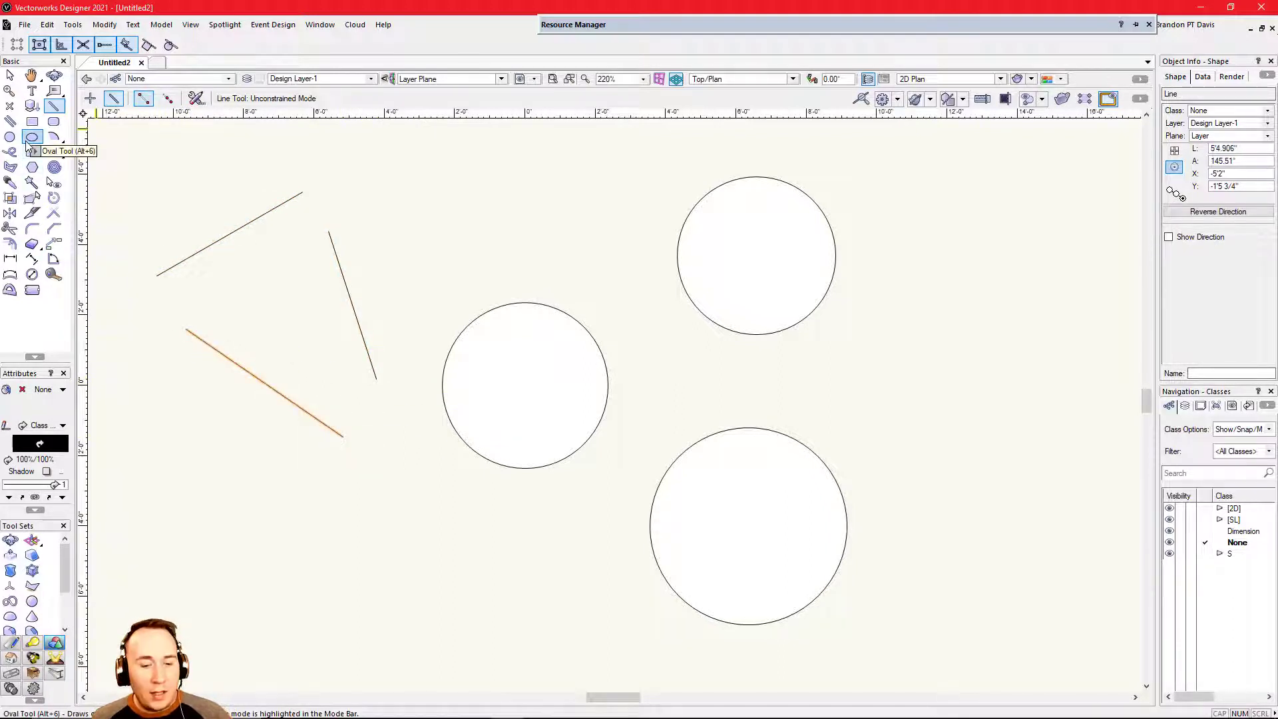
# Step: Create a circle tangent to the three lines with the Circle from Three Lines mode, indicating the region between them
pyautogui.press('6')
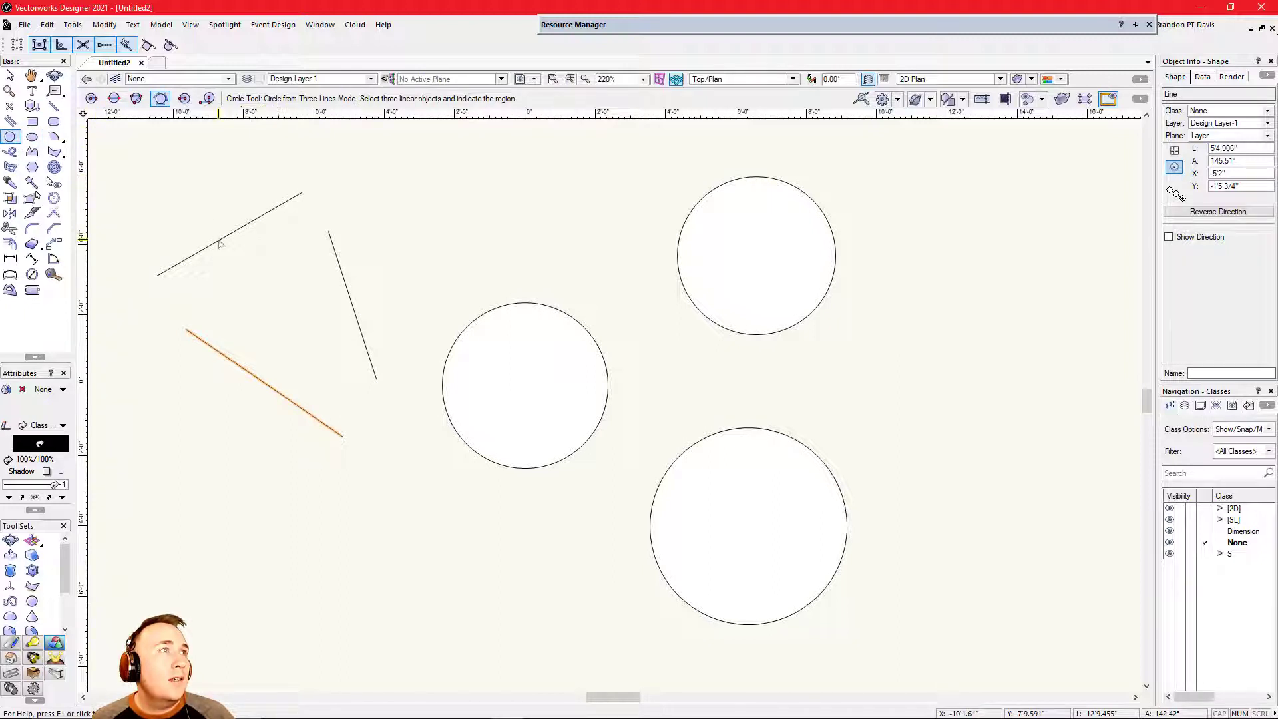
pyautogui.click(248, 372)
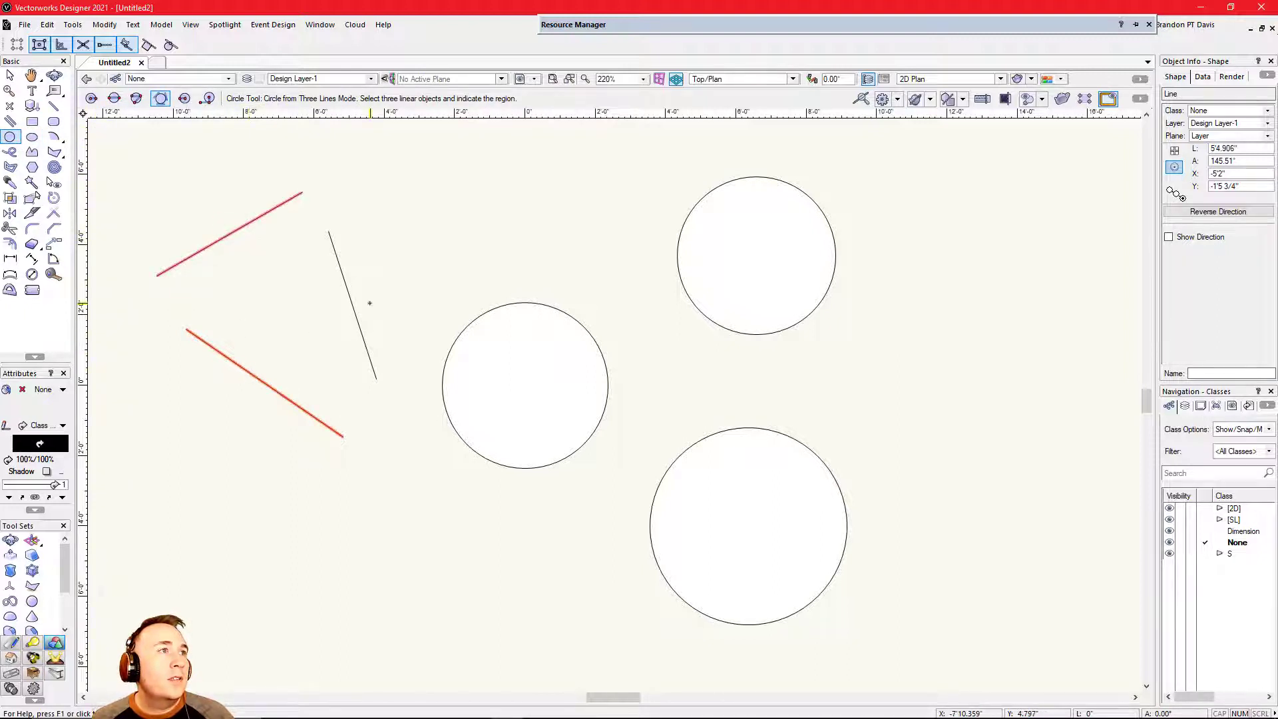
pyautogui.click(356, 324)
pyautogui.click(310, 293)
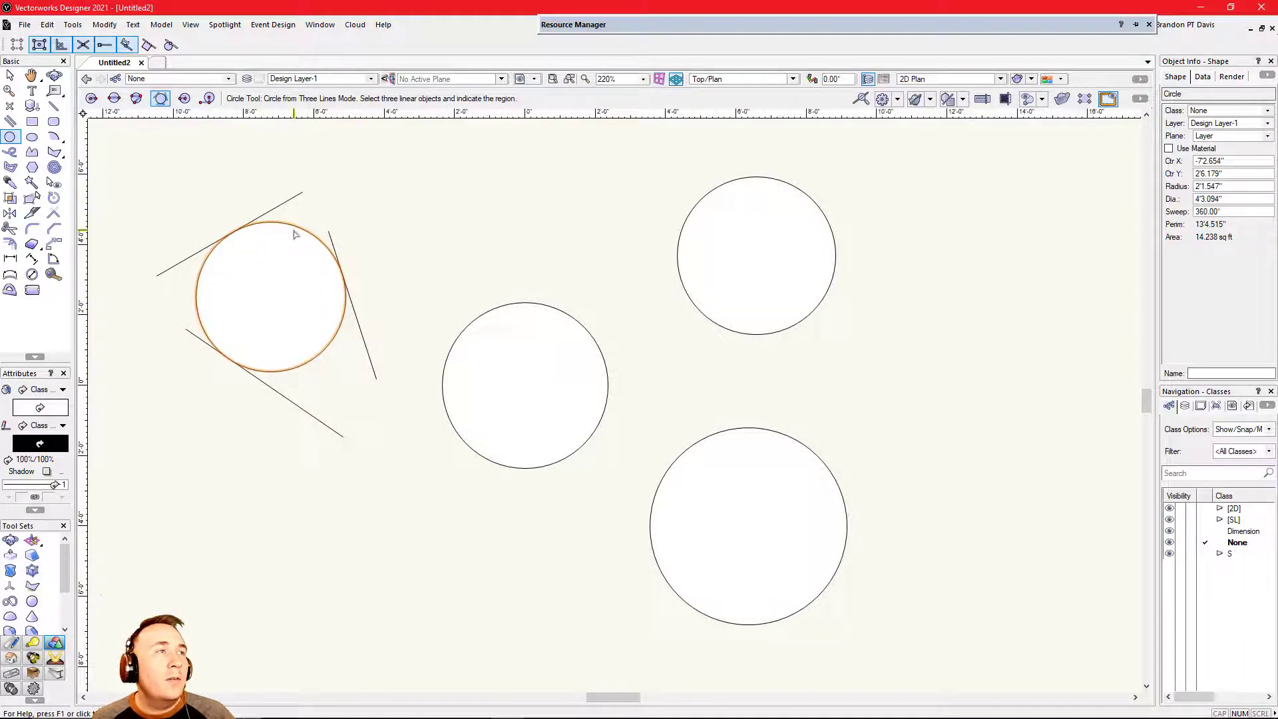
# Step: Draw a circle with a radius of about 3'6.8" above the origin circle in Point and Center mode
pyautogui.click(188, 101)
pyautogui.scroll(-1, 328, 364)
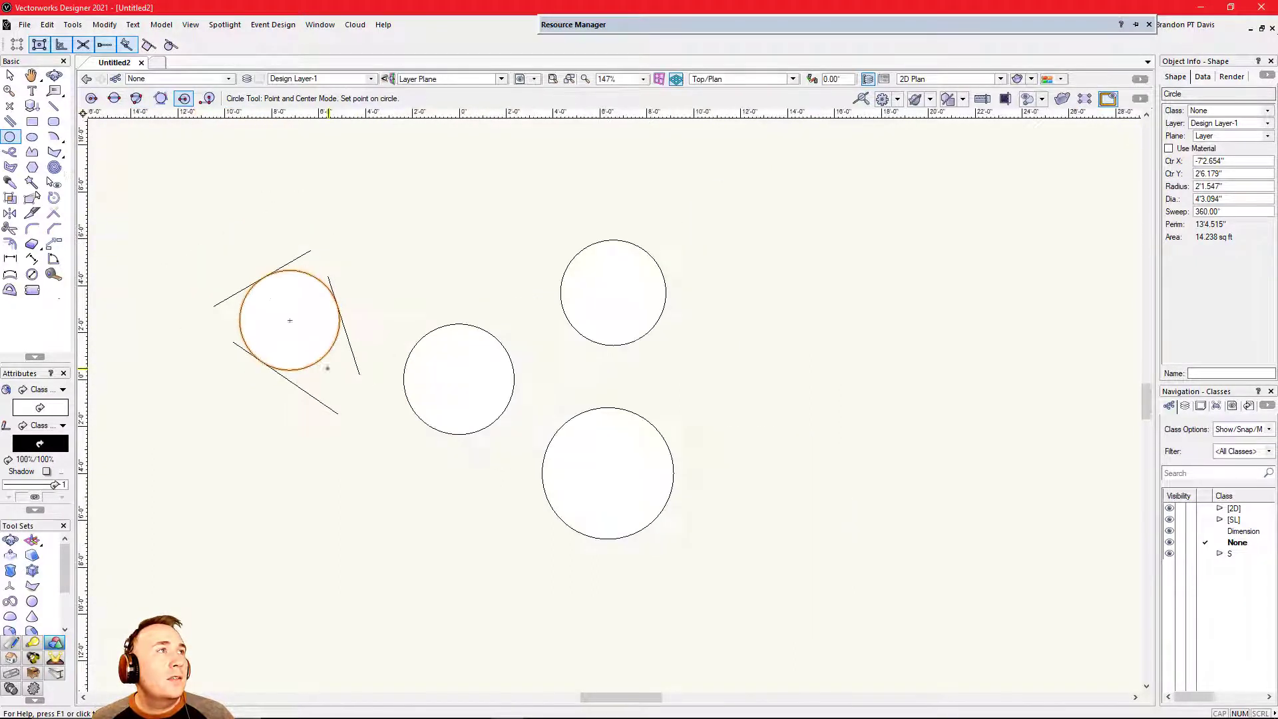
pyautogui.scroll(1, 468, 240)
pyautogui.click(415, 180)
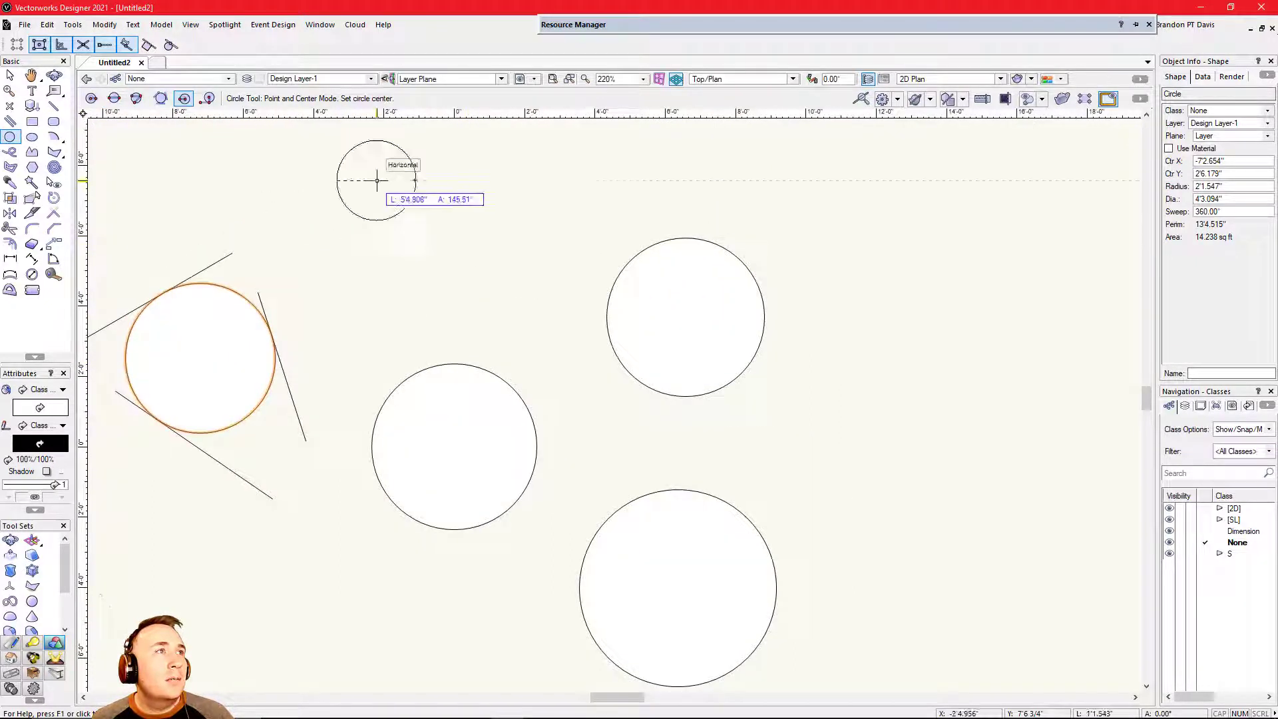
pyautogui.click(463, 180)
# Step: Draw a circle with a radius of about 5'2 1/2" to the right of all the others in Tangent and Center mode
pyautogui.scroll(-1, 329, 305)
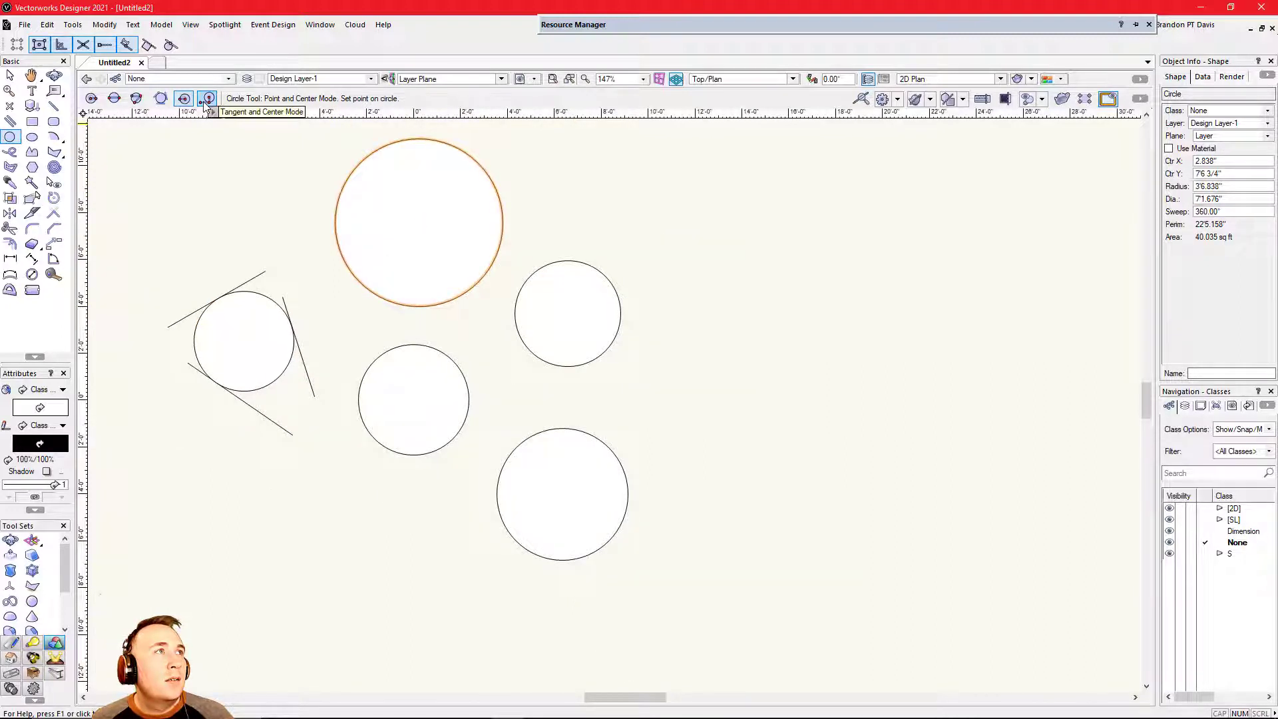
pyautogui.click(205, 100)
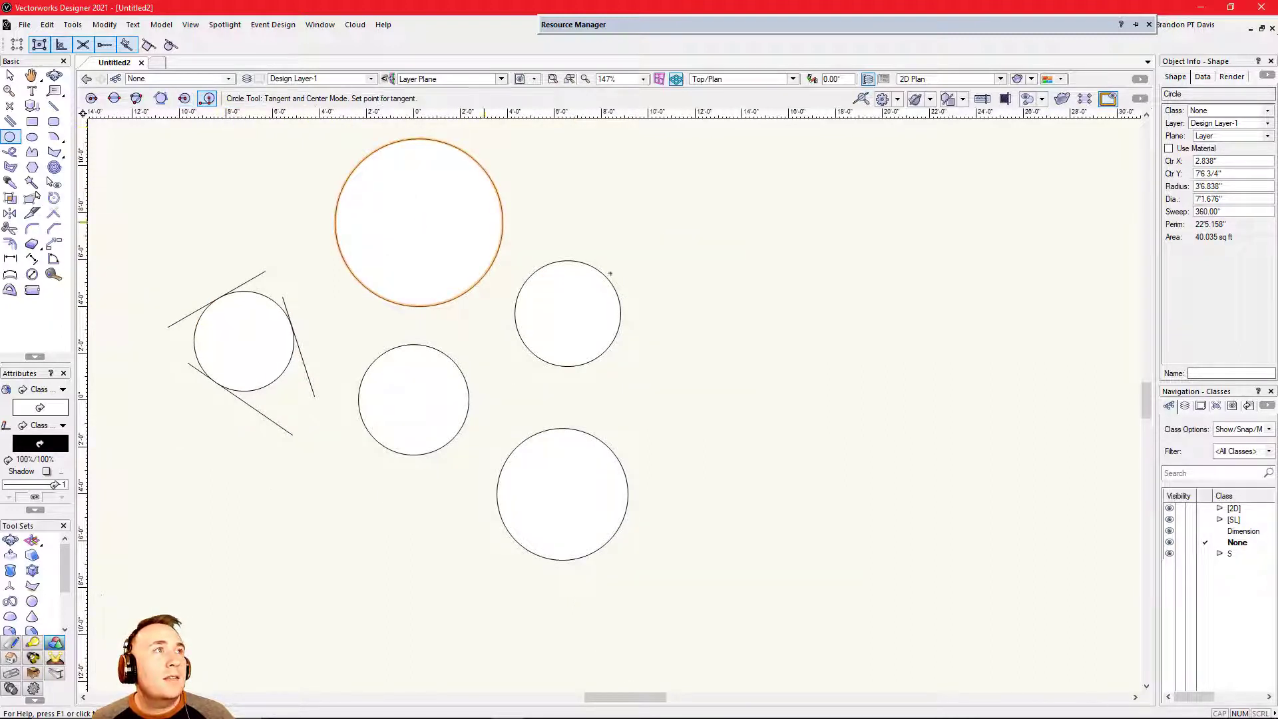
pyautogui.click(886, 313)
pyautogui.scroll(-1, 886, 313)
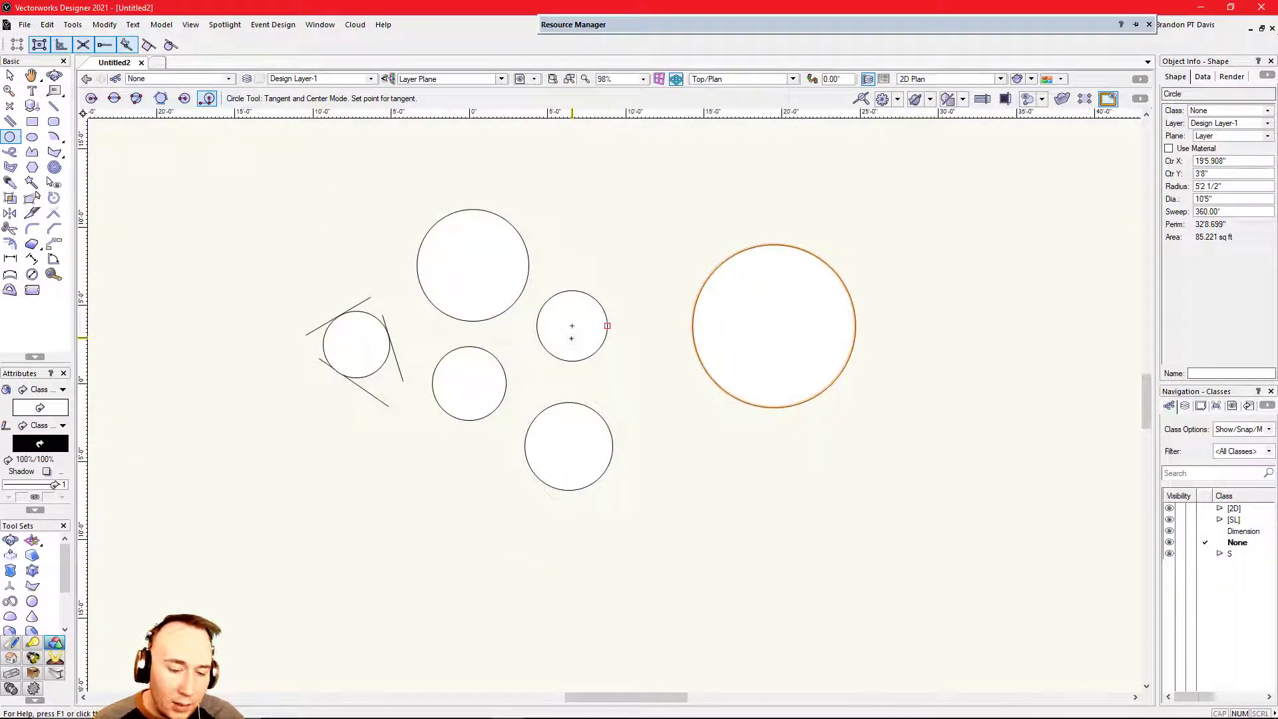
# Step: Cycle through the Circle tool's six drawing modes
pyautogui.press('u')
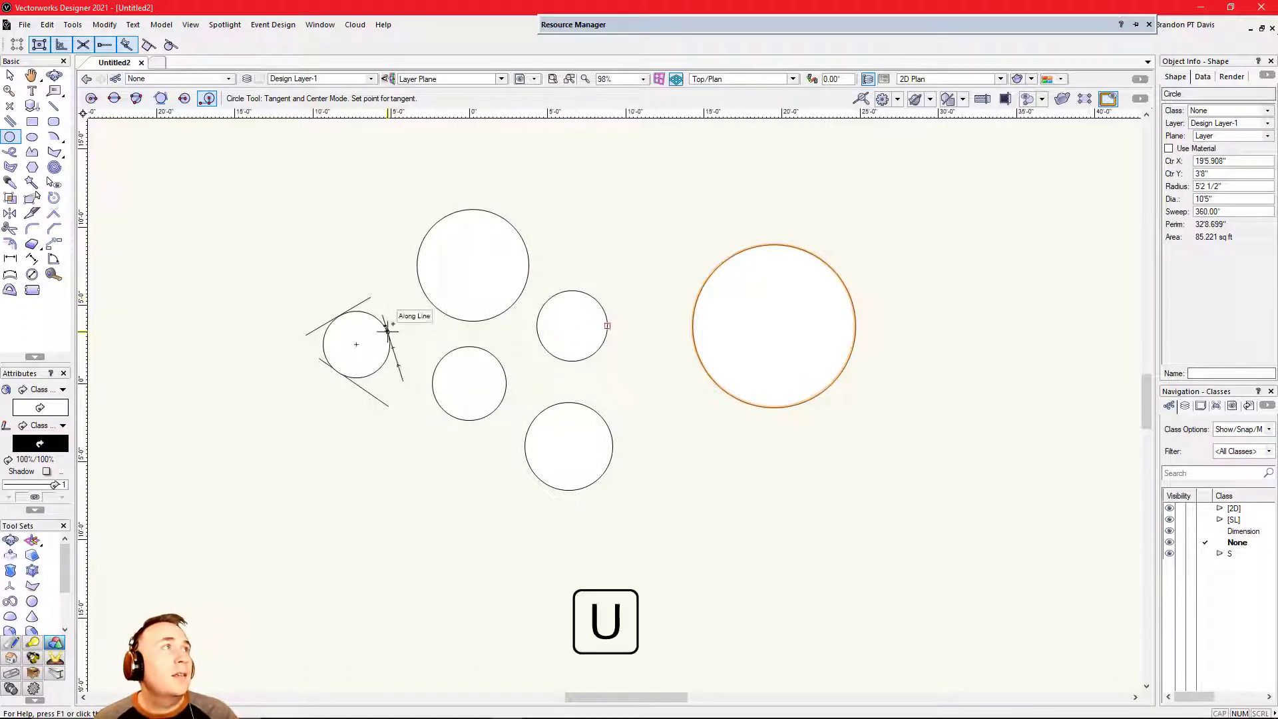
pyautogui.press('u')
pyautogui.press('u')
pyautogui.press('u')
pyautogui.press('u')
pyautogui.press('u')
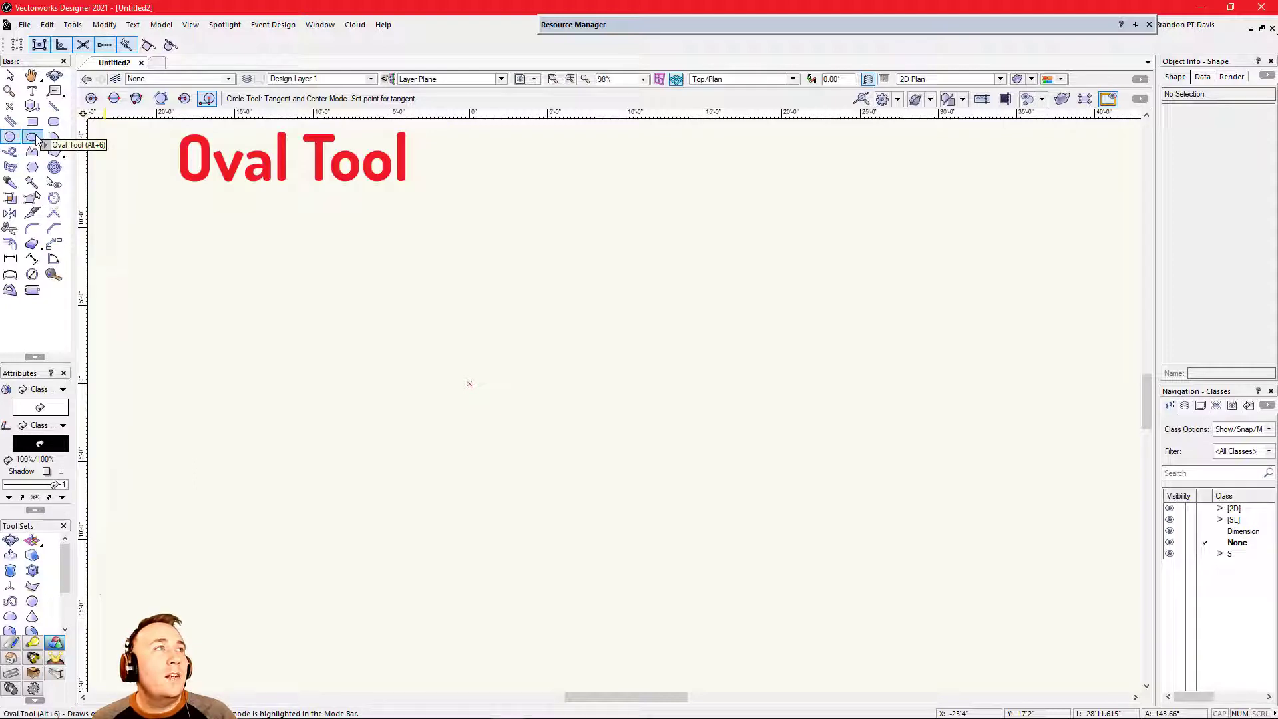
# Step: Draw an oval about 12'8.5" wide and 7'4" high above the origin with the Oval tool's Box mode
pyautogui.click(35, 141)
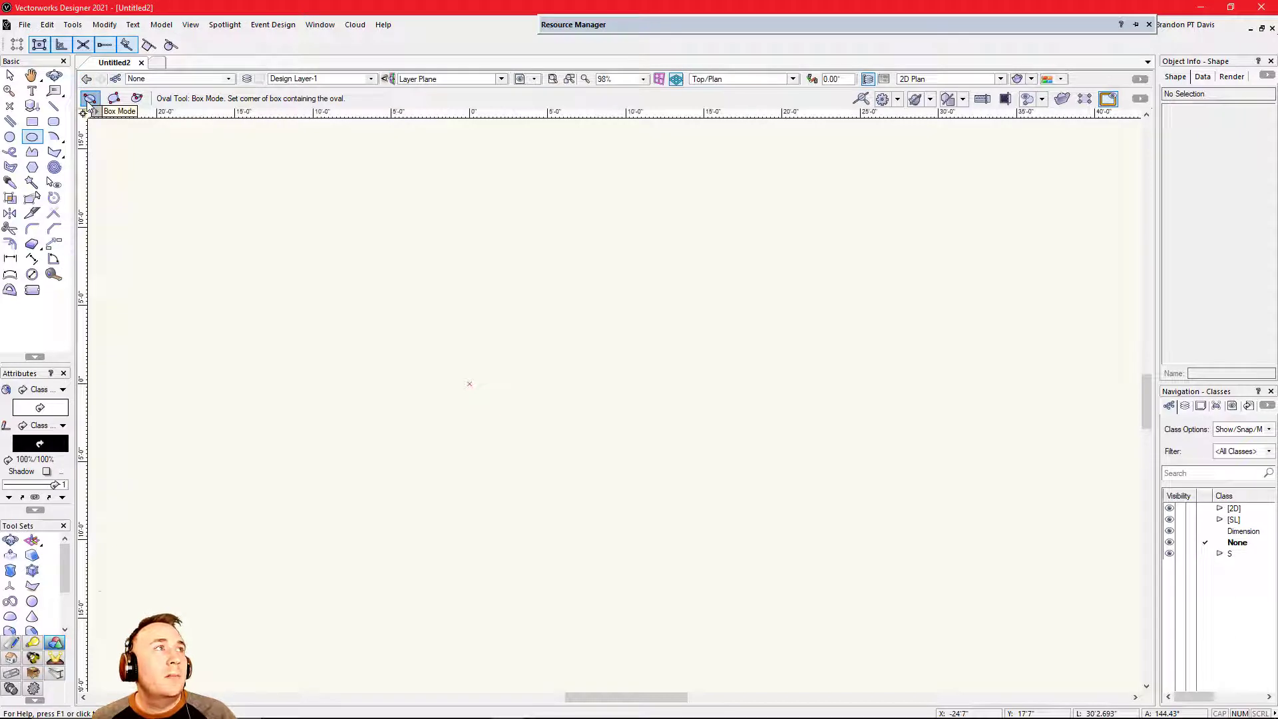
pyautogui.click(306, 193)
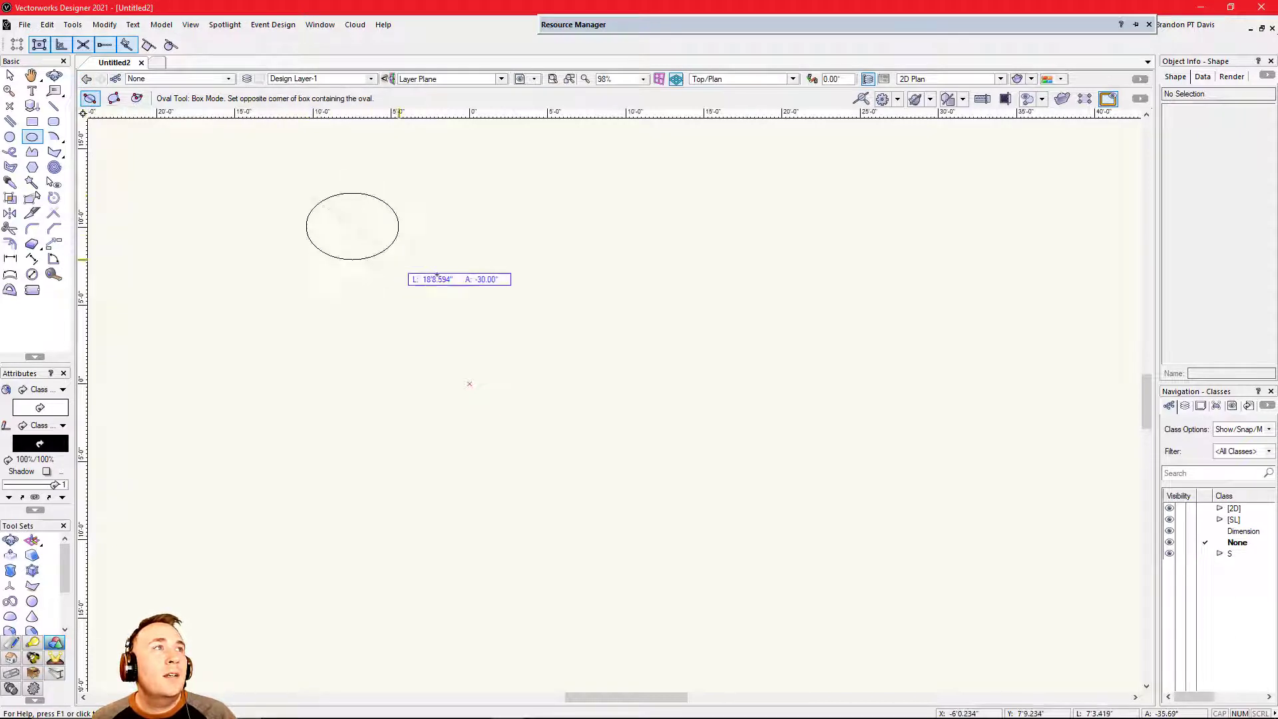
pyautogui.click(505, 308)
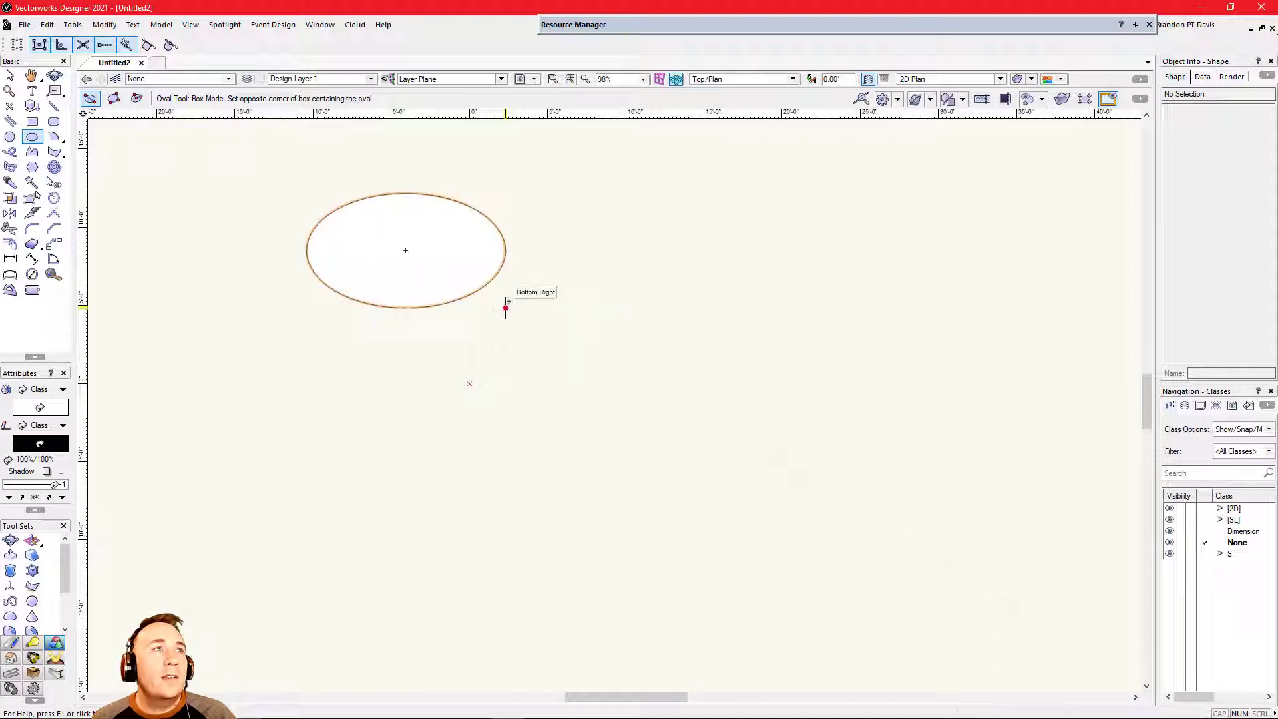
# Step: Draw an oval about 17' wide and 8'1.2" high to the right of the first oval in Height and Width mode
pyautogui.click(113, 98)
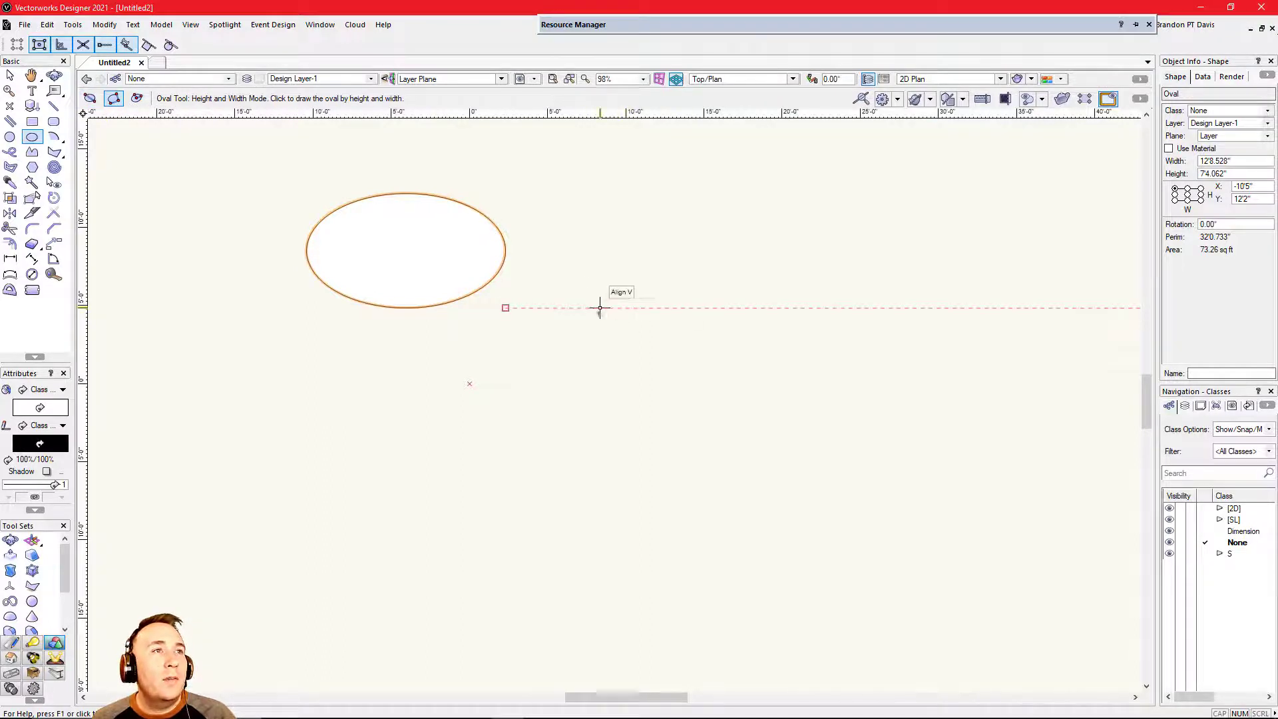
pyautogui.click(573, 364)
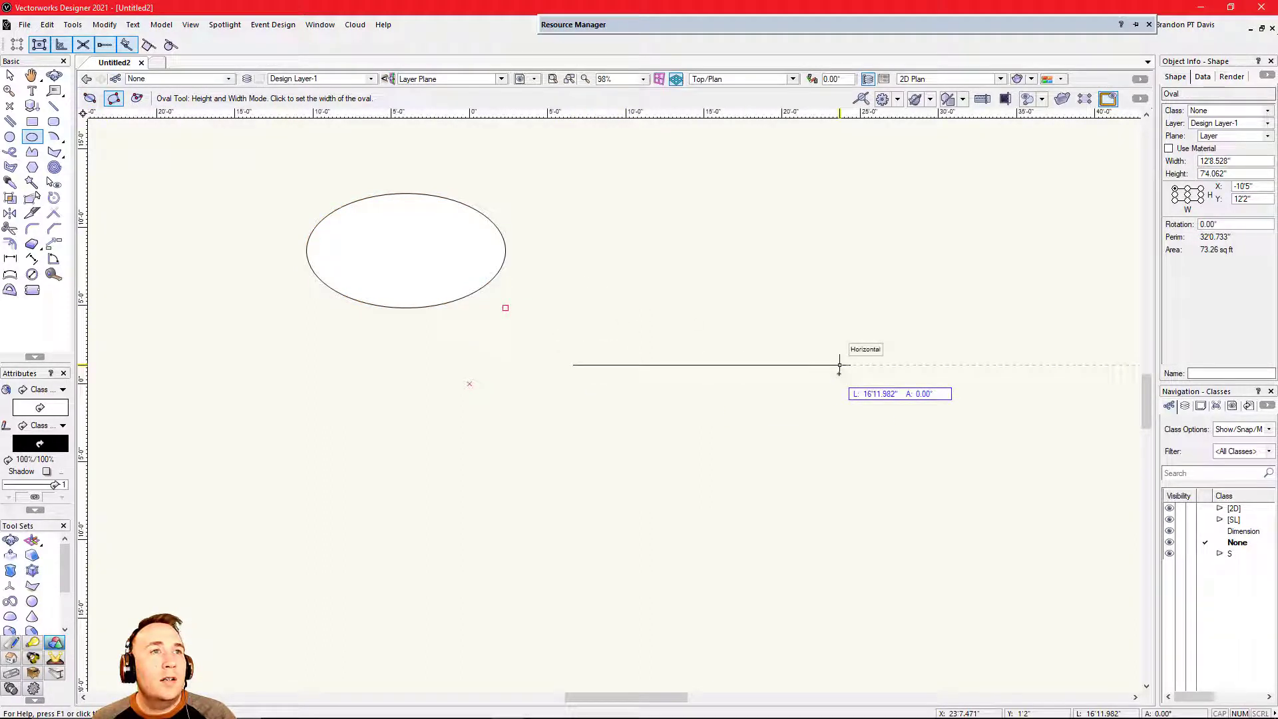
pyautogui.click(839, 365)
pyautogui.click(839, 239)
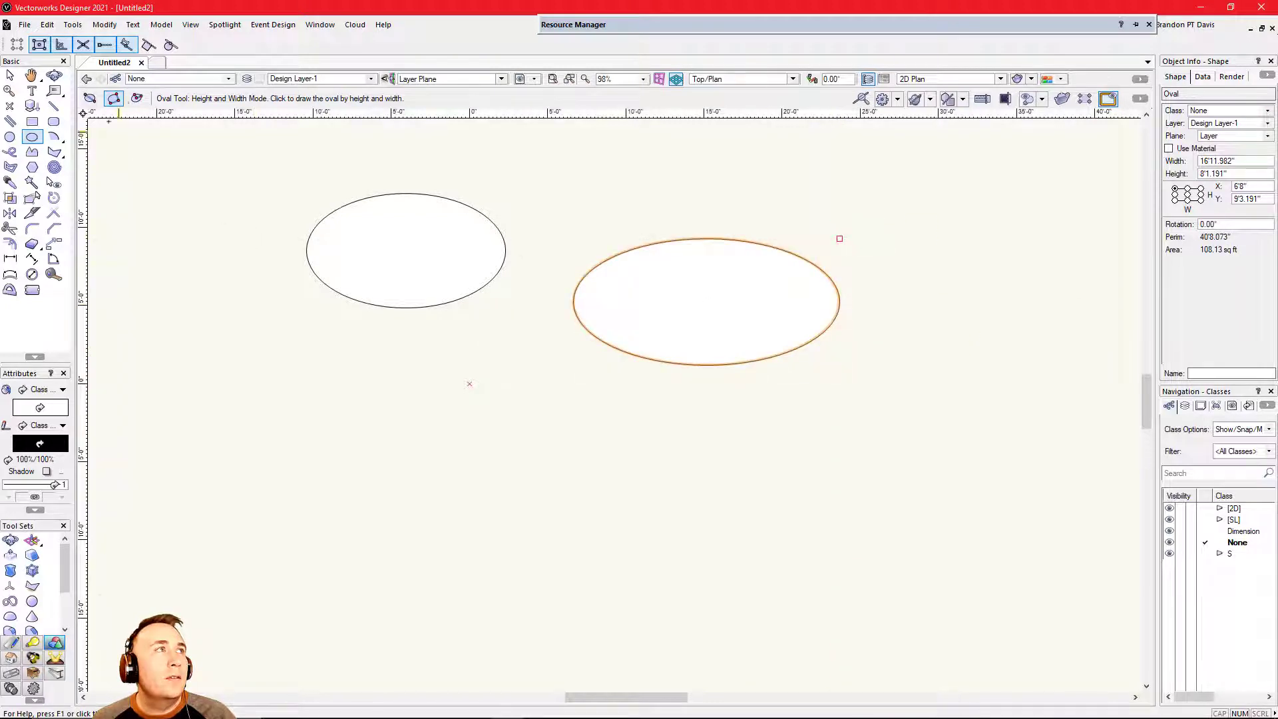
# Step: Draw a tilted oval about 25'7" by 11'8.5", rotated about 20°, below the other two in the Oval tool's Center mode
pyautogui.click(135, 99)
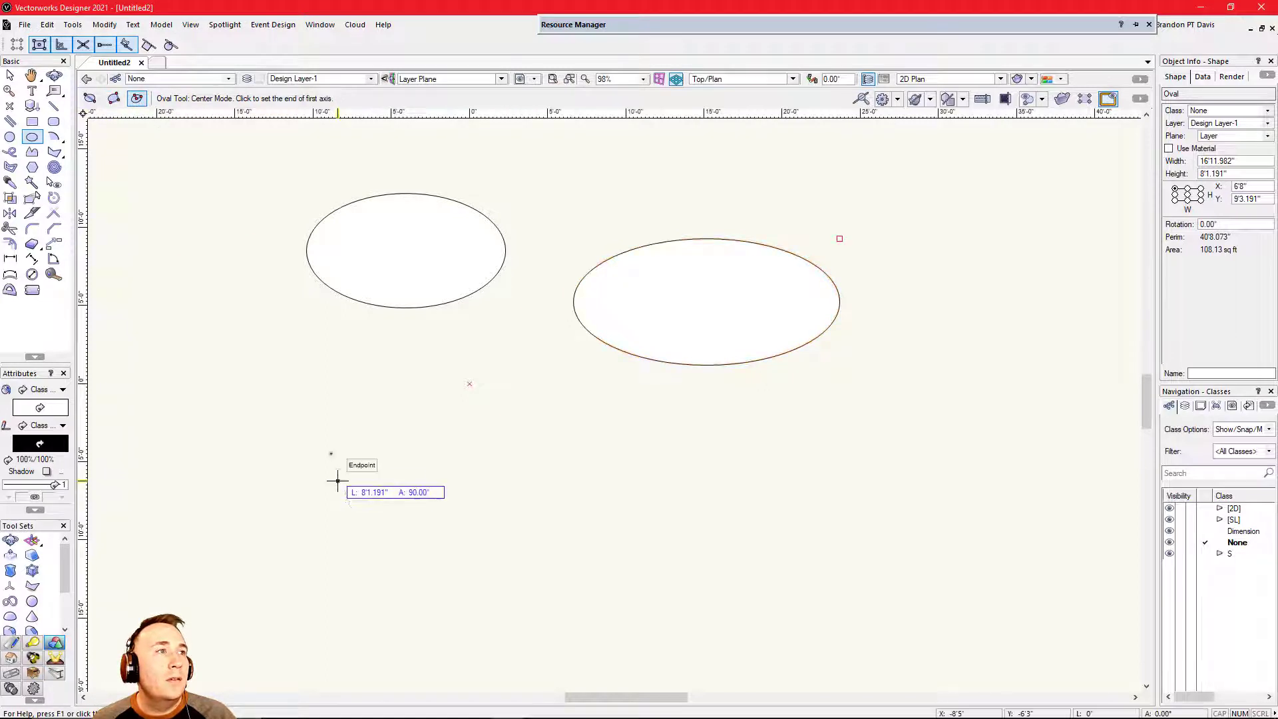
pyautogui.click(306, 395)
pyautogui.click(528, 436)
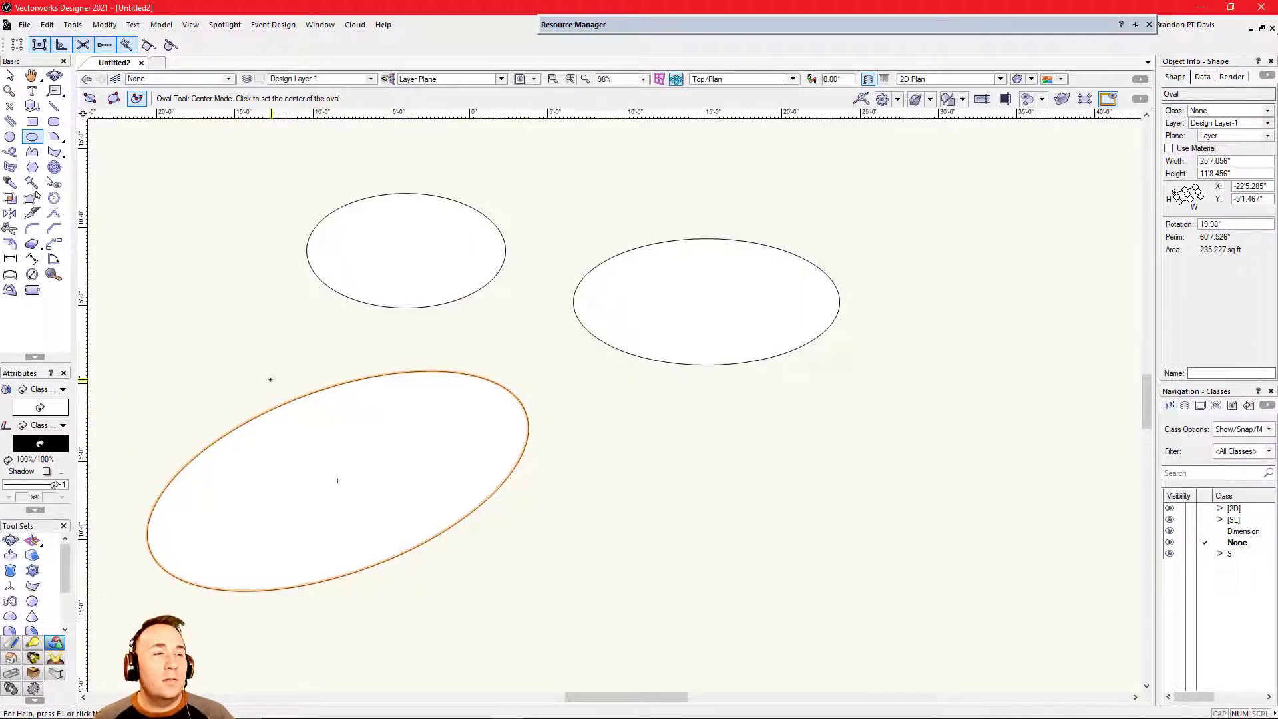
pyautogui.hotkey('alt', '6')
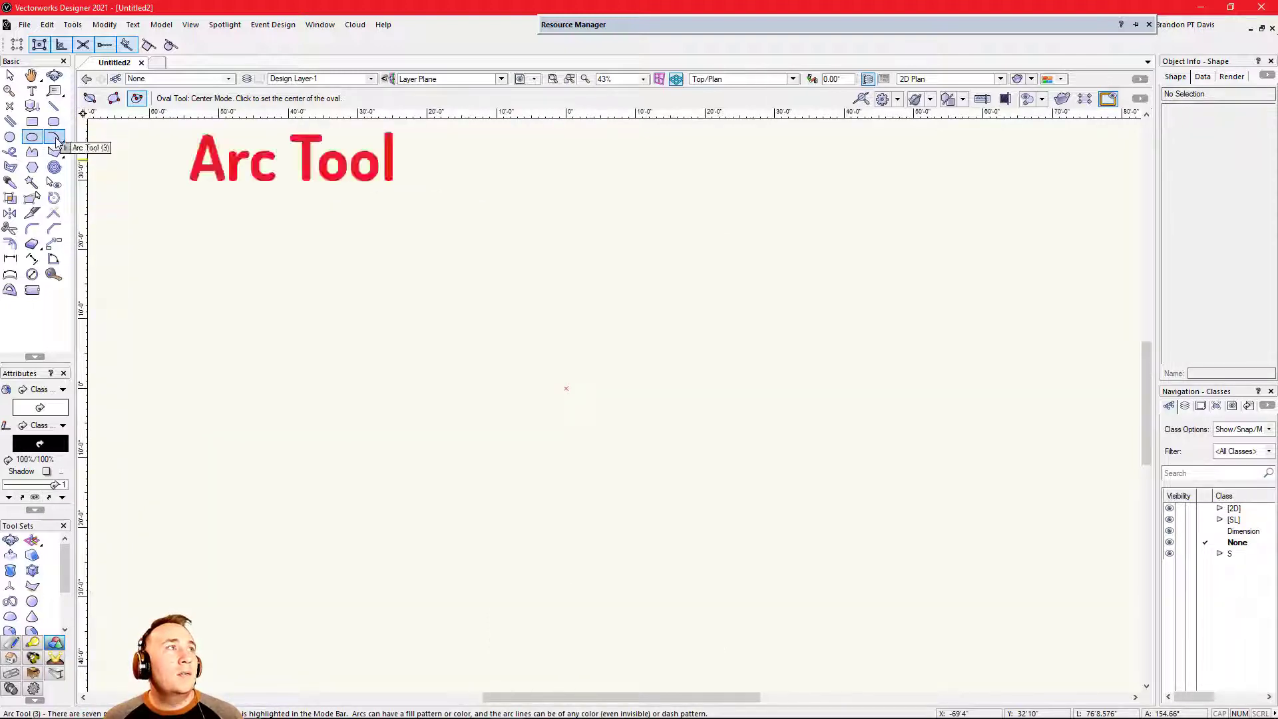
# Step: Draw a 90° arc with a radius of about 22'5" up and left of the origin in the Arc tool's Radius mode
pyautogui.press('3')
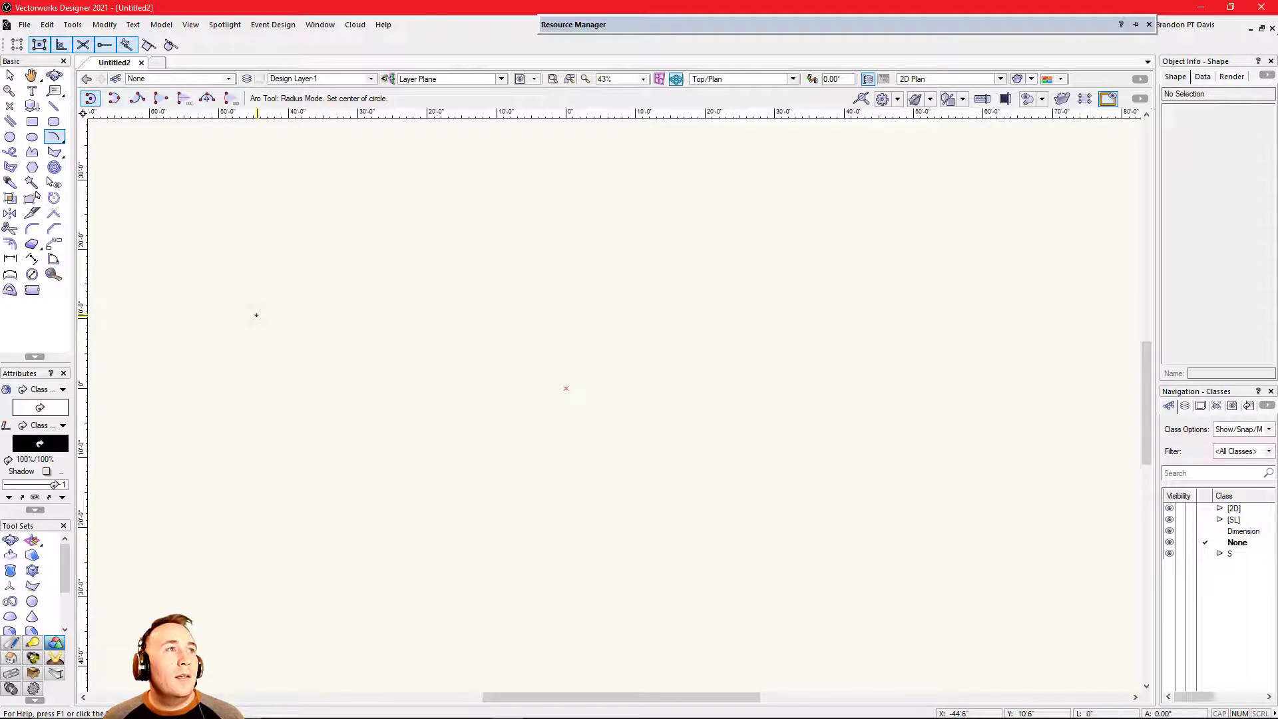
pyautogui.click(257, 315)
pyautogui.click(412, 314)
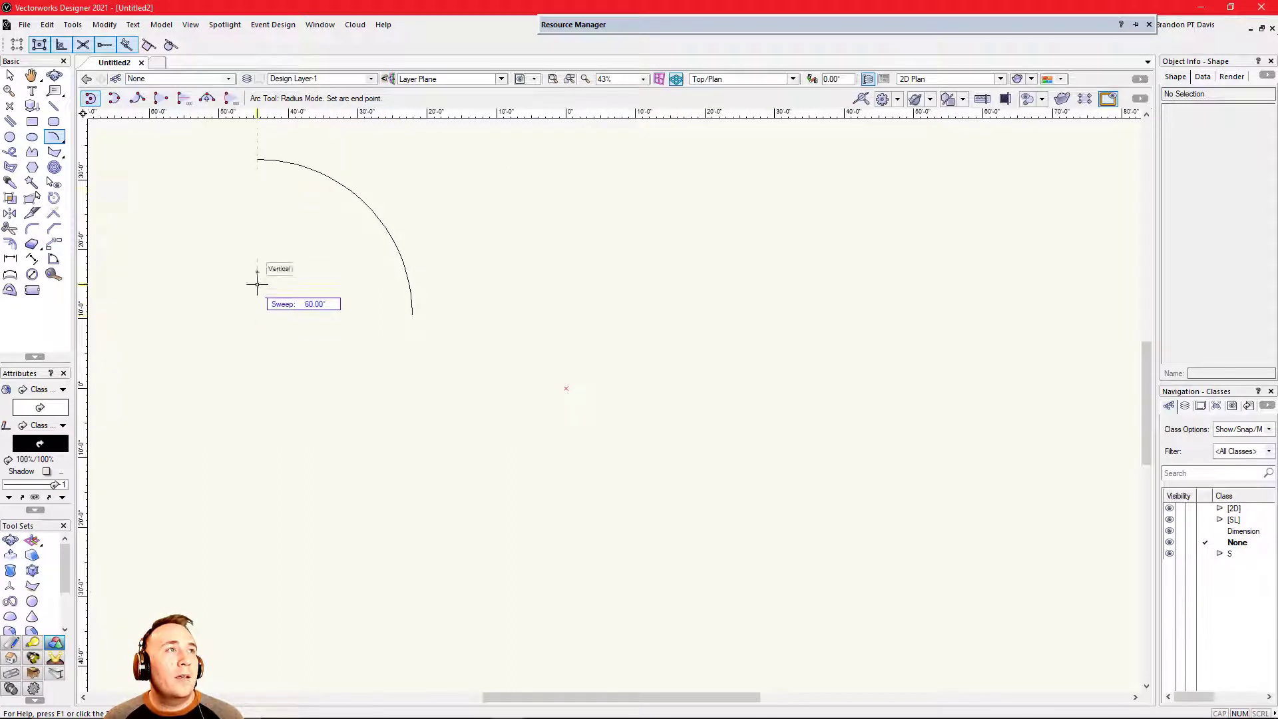
pyautogui.click(256, 160)
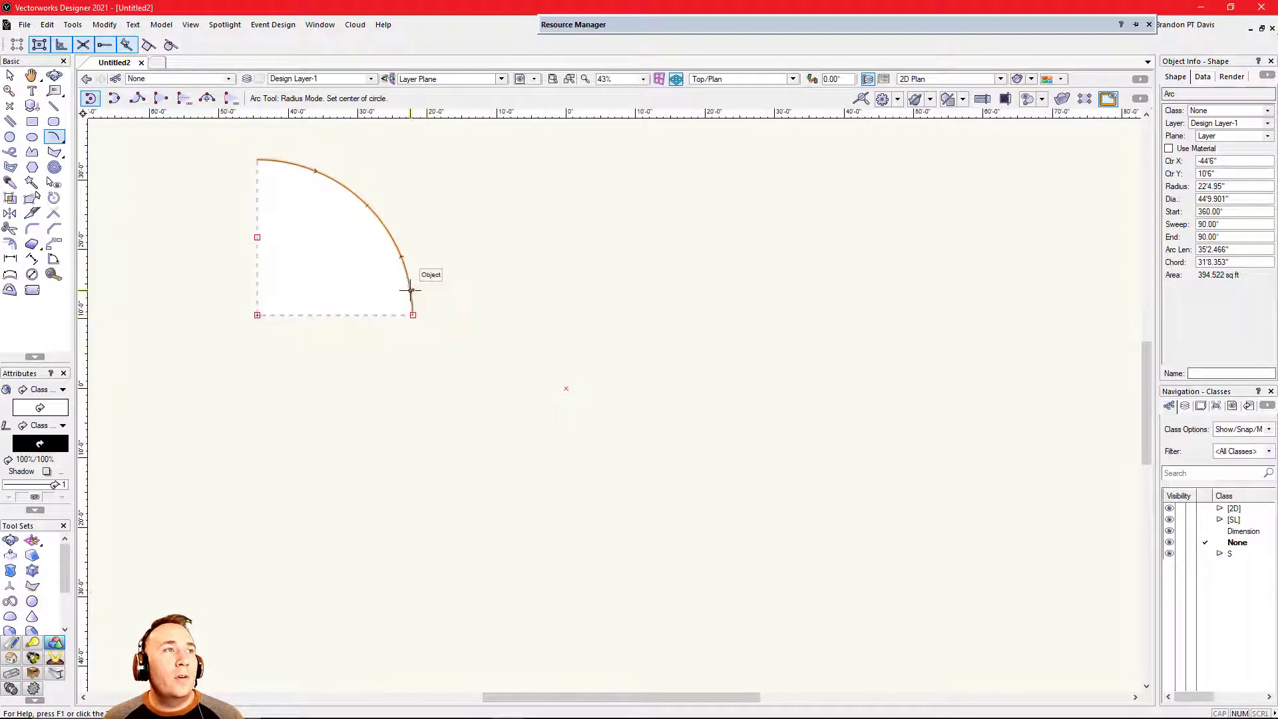
# Step: Draw an arc with a radius of about 19'11" and a 120° sweep right of the first arc in Three Points mode
pyautogui.click(115, 99)
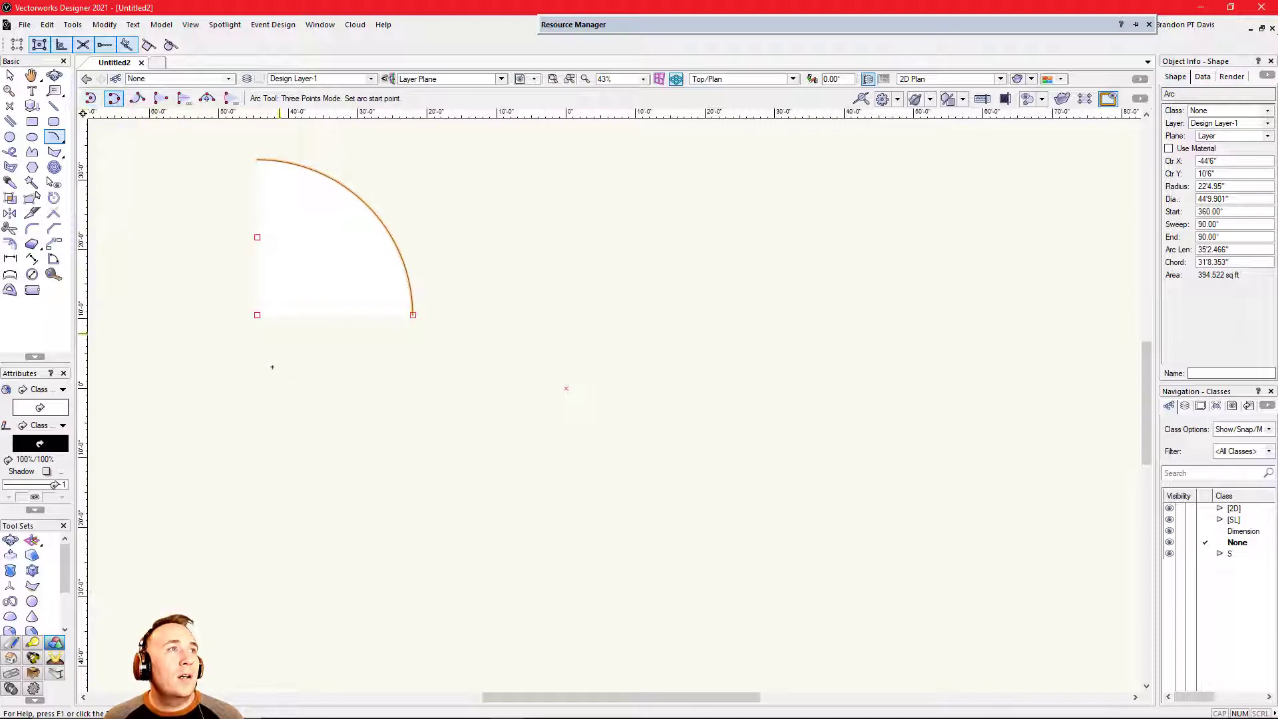
pyautogui.click(613, 312)
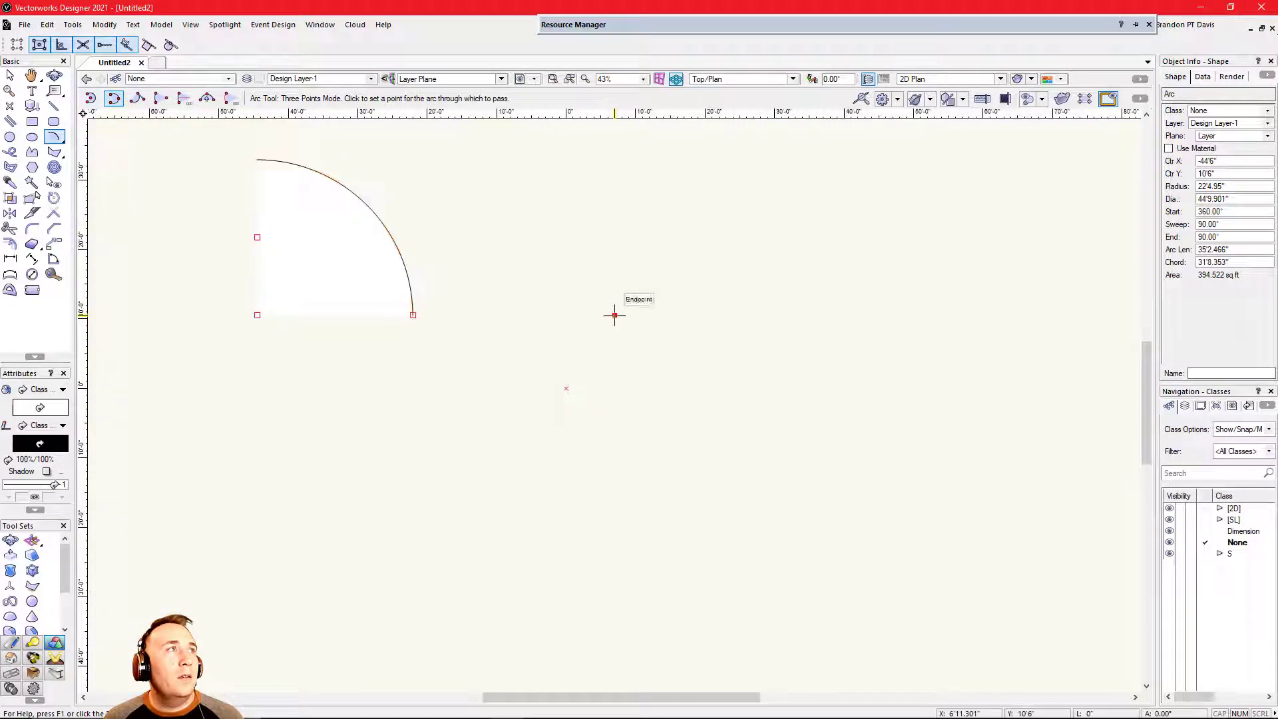
pyautogui.click(844, 314)
pyautogui.click(852, 331)
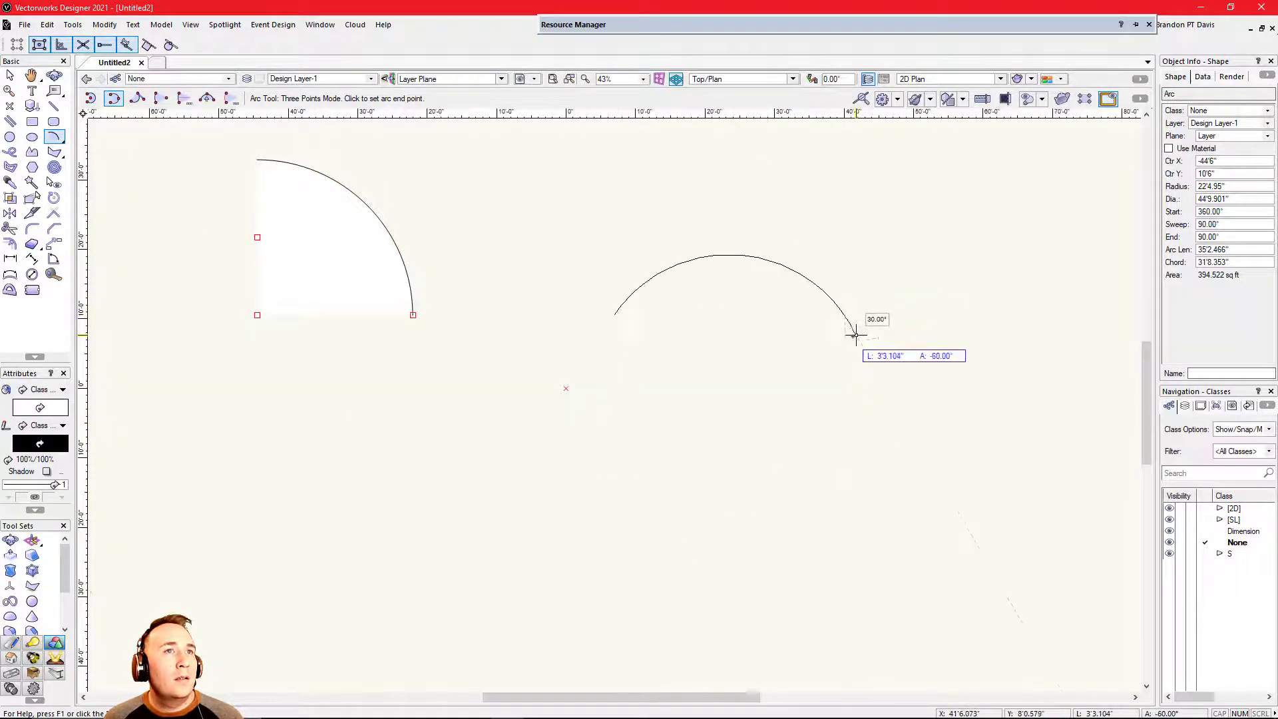
# Step: Draw an arc with a radius of about 16'10" and a sweep of about 124° right of the second arc in Tangent to Line mode
pyautogui.click(141, 100)
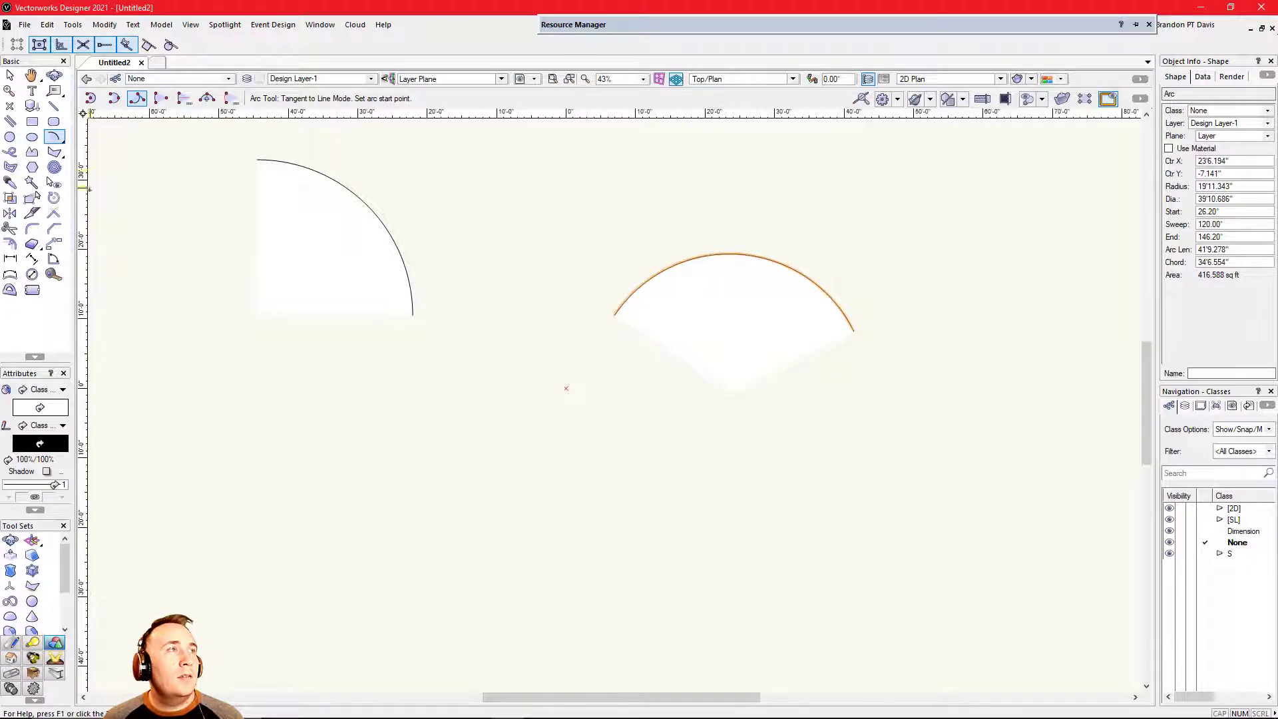
pyautogui.scroll(-2, 85, 189)
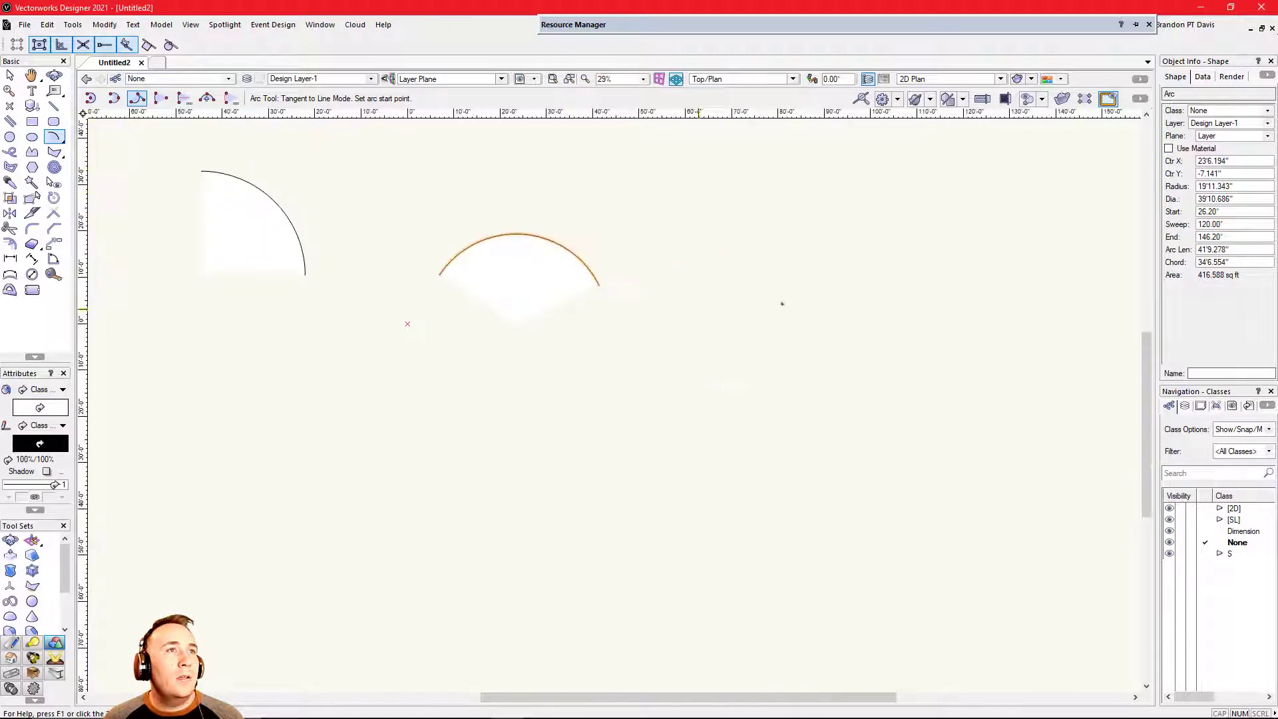
pyautogui.click(700, 305)
pyautogui.click(756, 216)
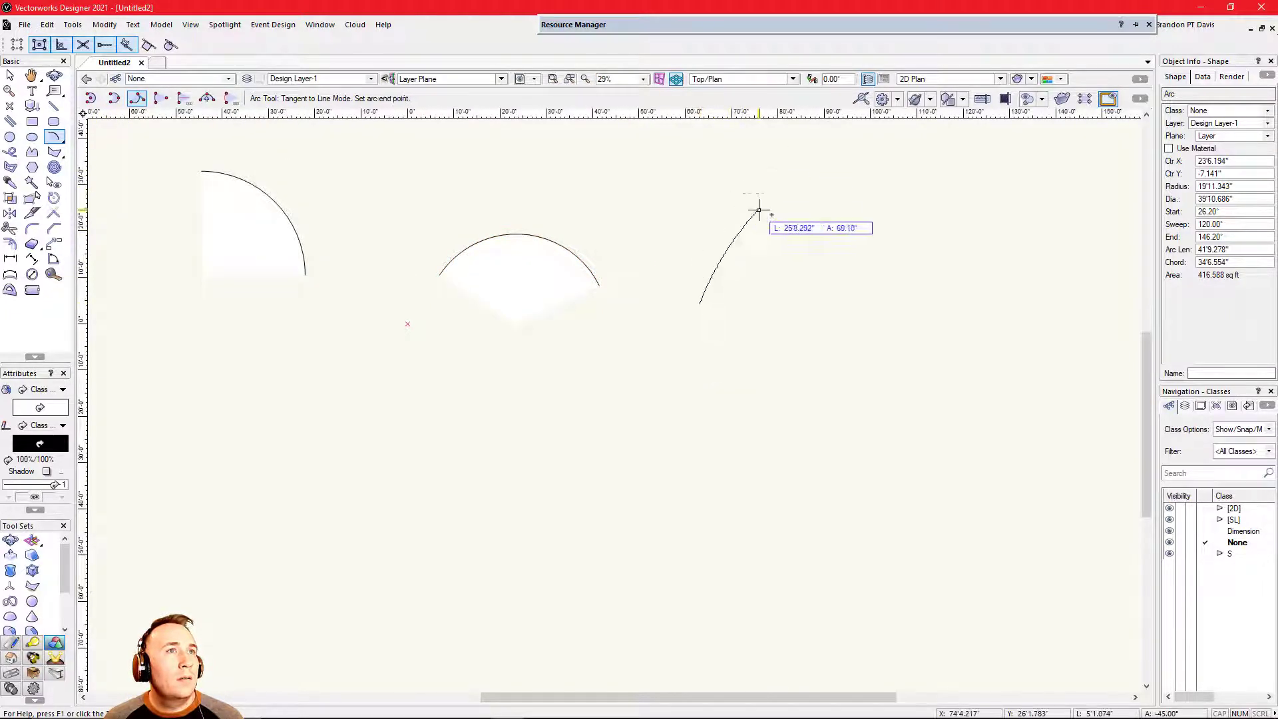
pyautogui.click(837, 286)
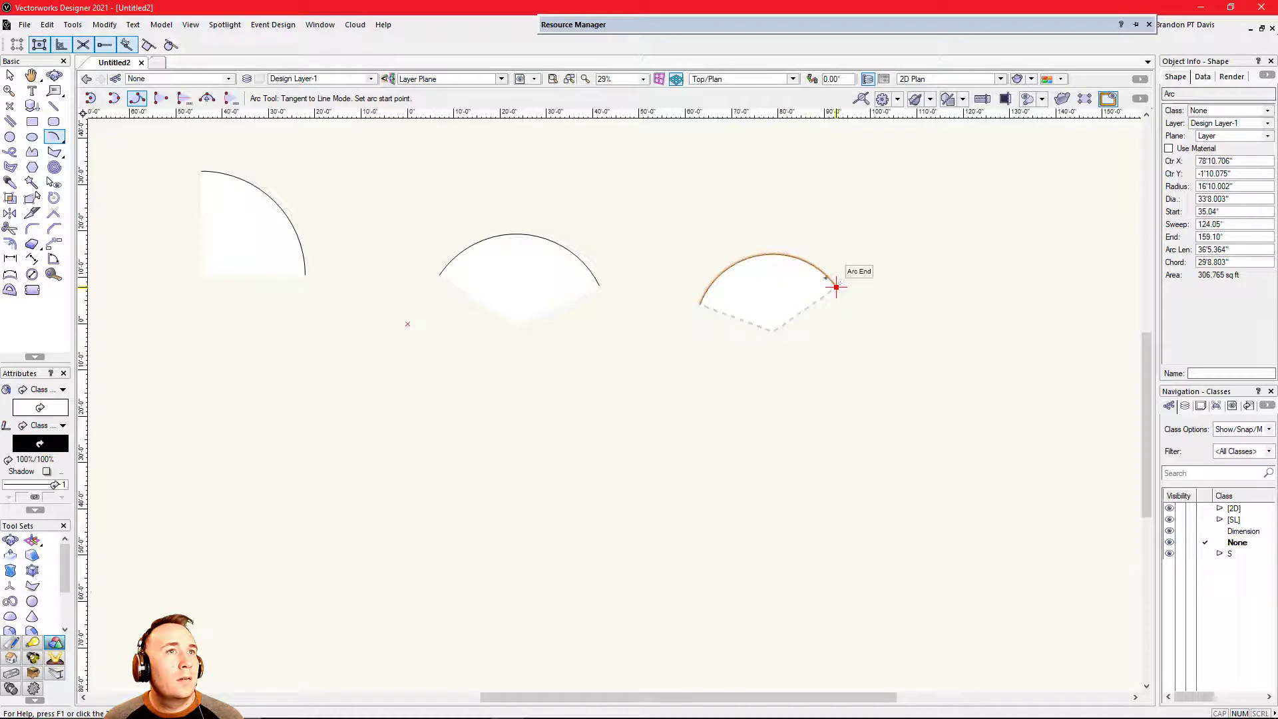
# Step: Draw a downward-bulging arc with a radius of about 18'8" and a sweep of about 155° below the first arc in Center mode
pyautogui.click(163, 101)
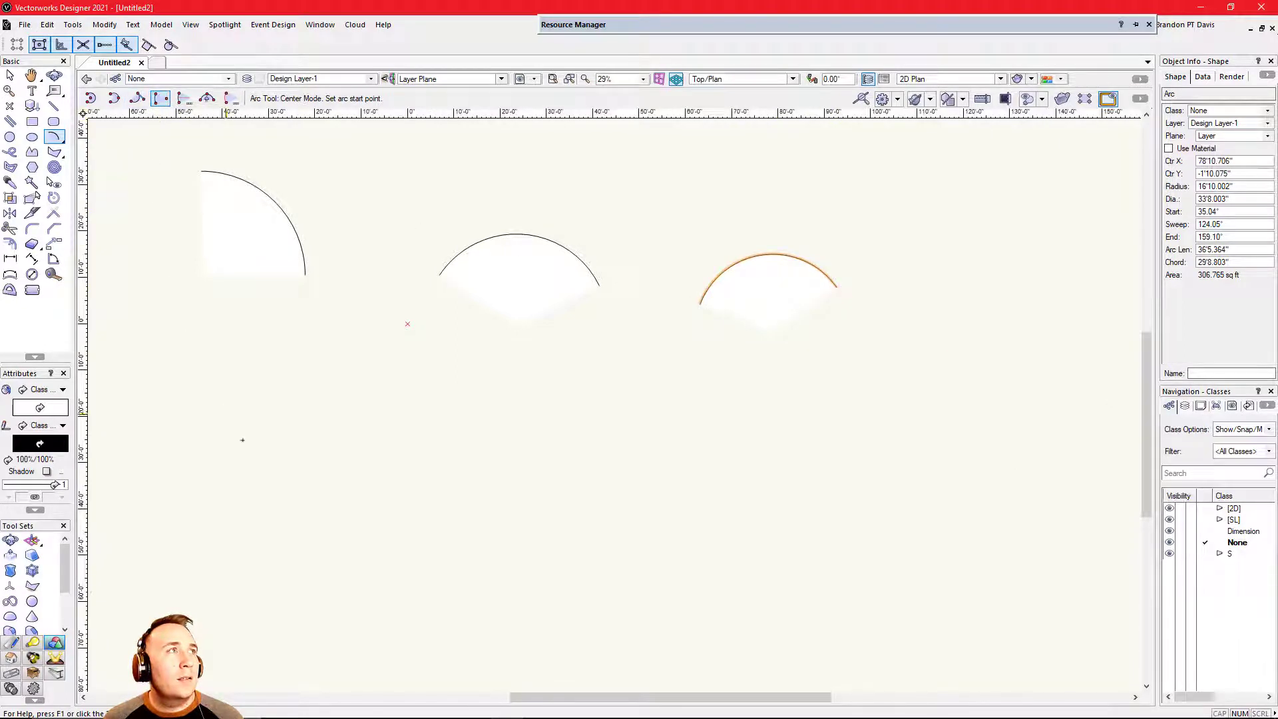
pyautogui.click(217, 488)
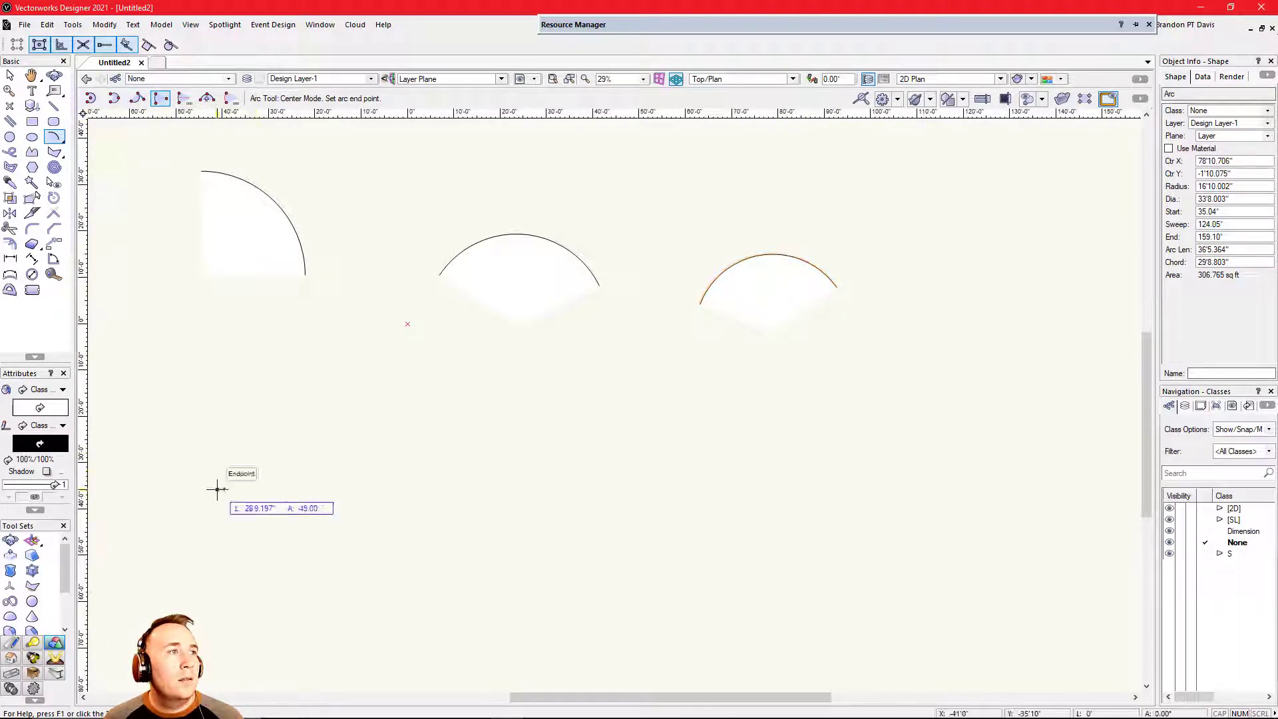
pyautogui.click(386, 488)
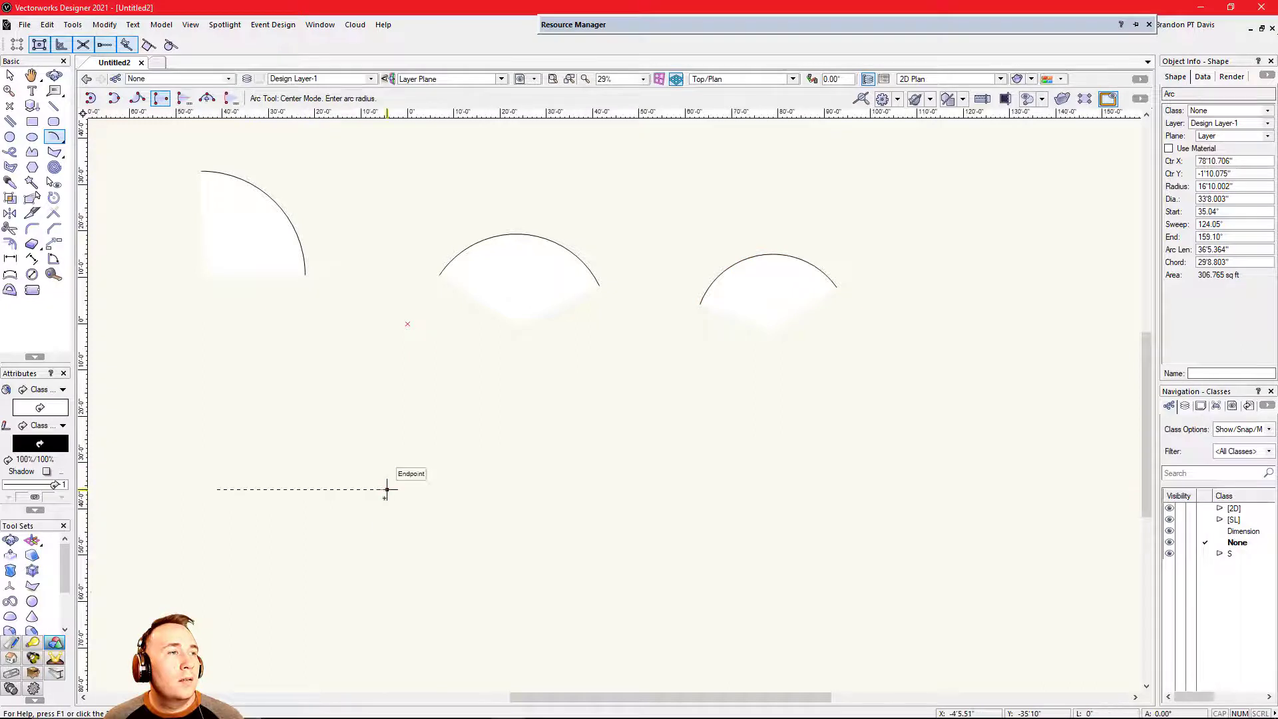
pyautogui.click(320, 469)
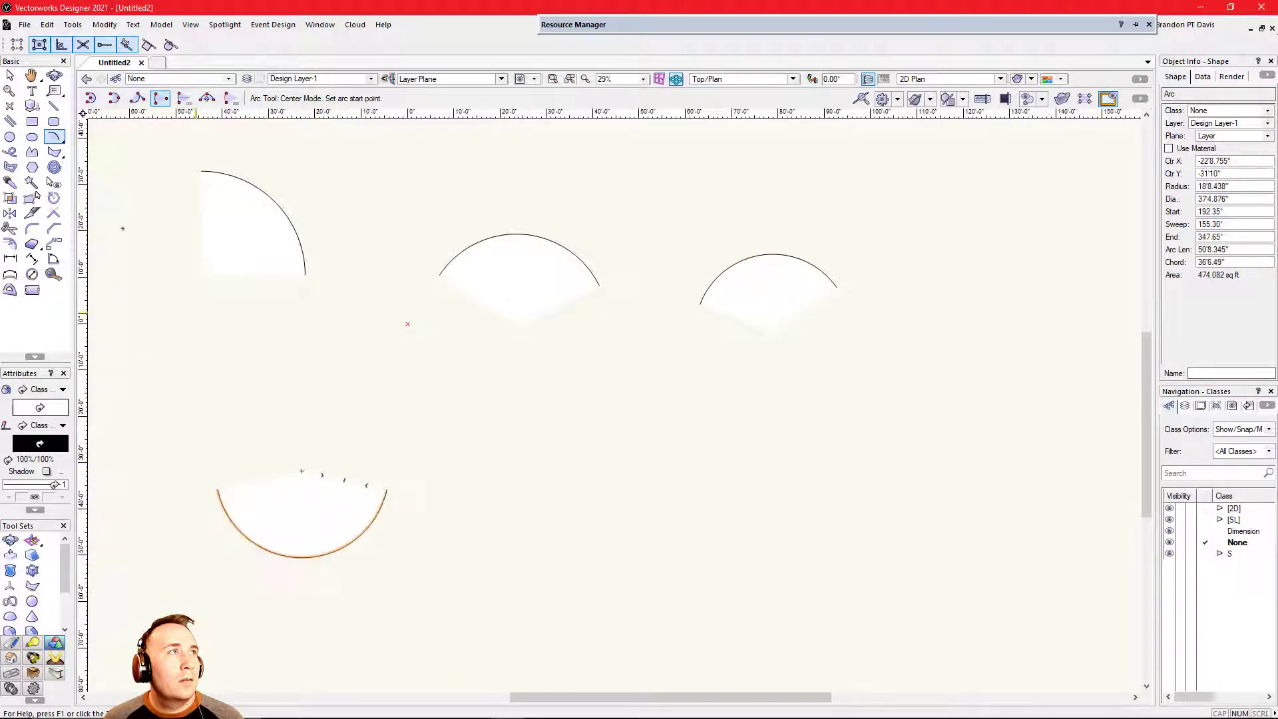
# Step: Set the start and end points of an arc to the right of the downward-bulging one in Specified Radius mode
pyautogui.click(183, 100)
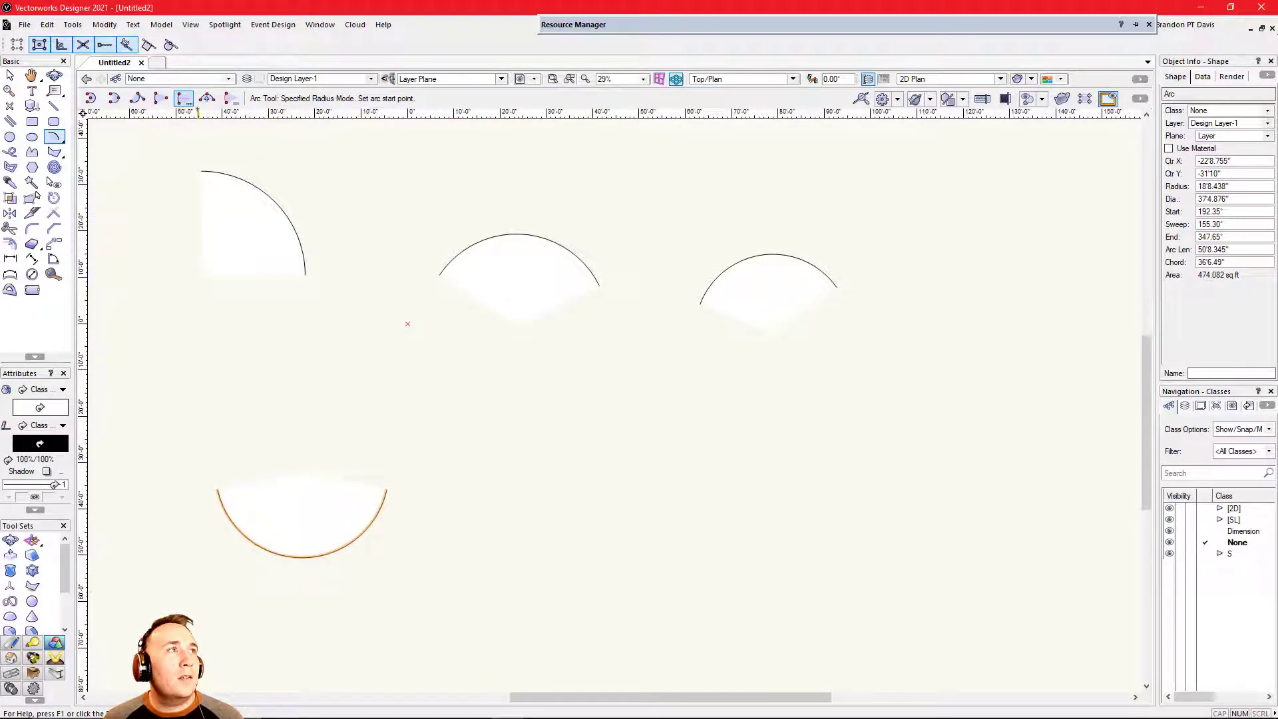
pyautogui.click(550, 498)
pyautogui.click(661, 498)
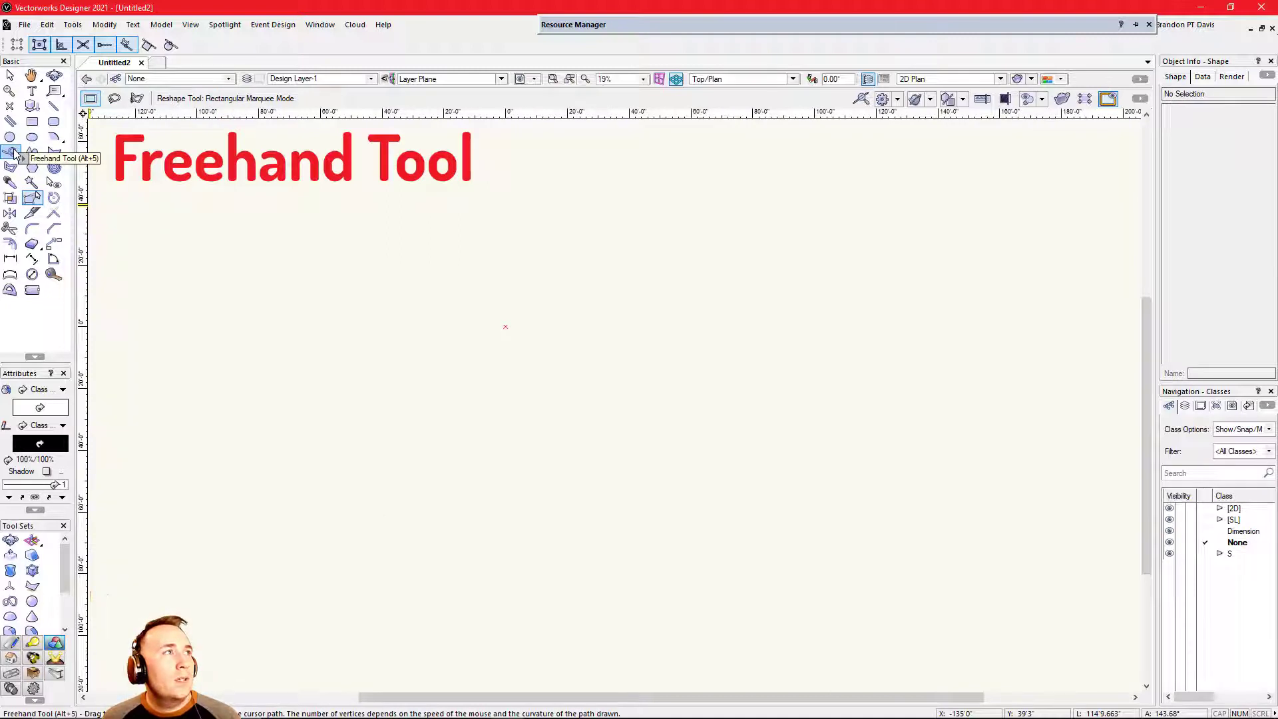
# Step: Sketch a winding curve about 133' wide and 90' high around the origin with the Freehand tool, and undo it
pyautogui.hotkey('alt', '5')
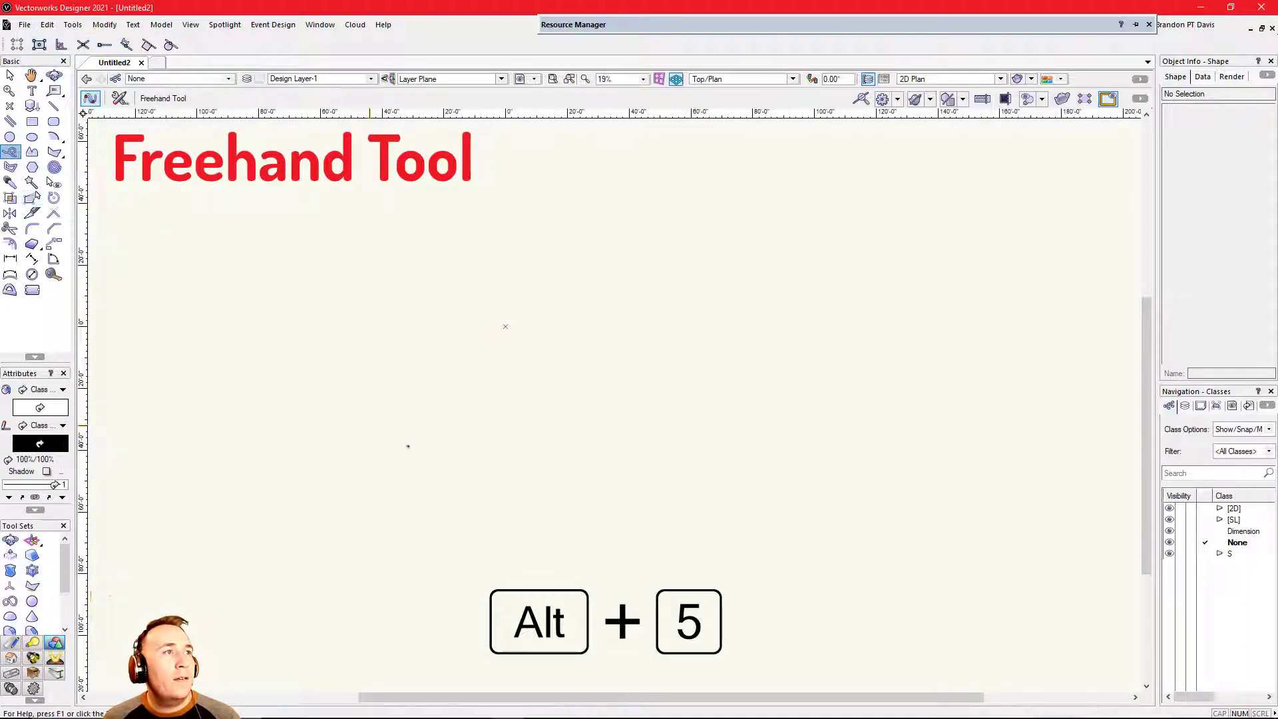
pyautogui.moveTo(468, 462)
pyautogui.mouseDown()
pyautogui.moveTo(399, 431)
pyautogui.moveTo(459, 308)
pyautogui.moveTo(670, 359)
pyautogui.moveTo(514, 262)
pyautogui.moveTo(595, 181)
pyautogui.moveTo(752, 234)
pyautogui.mouseUp()
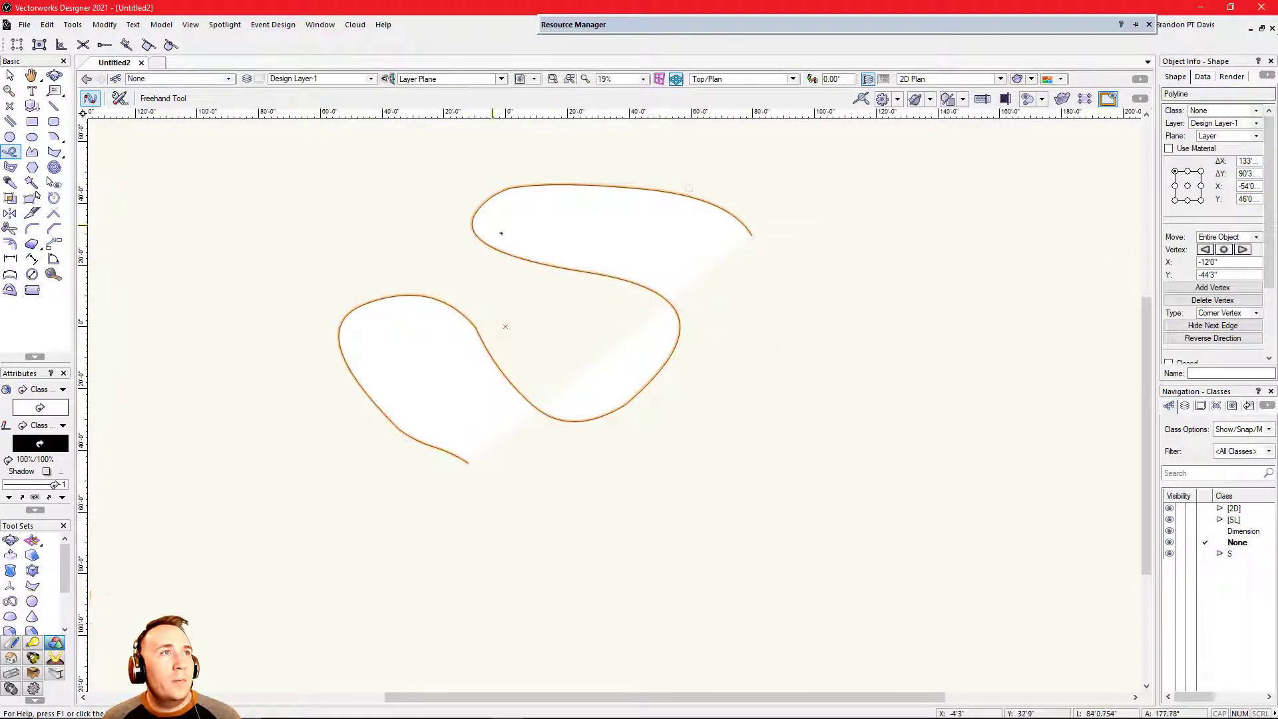
pyautogui.hotkey('ctrl', 'z')
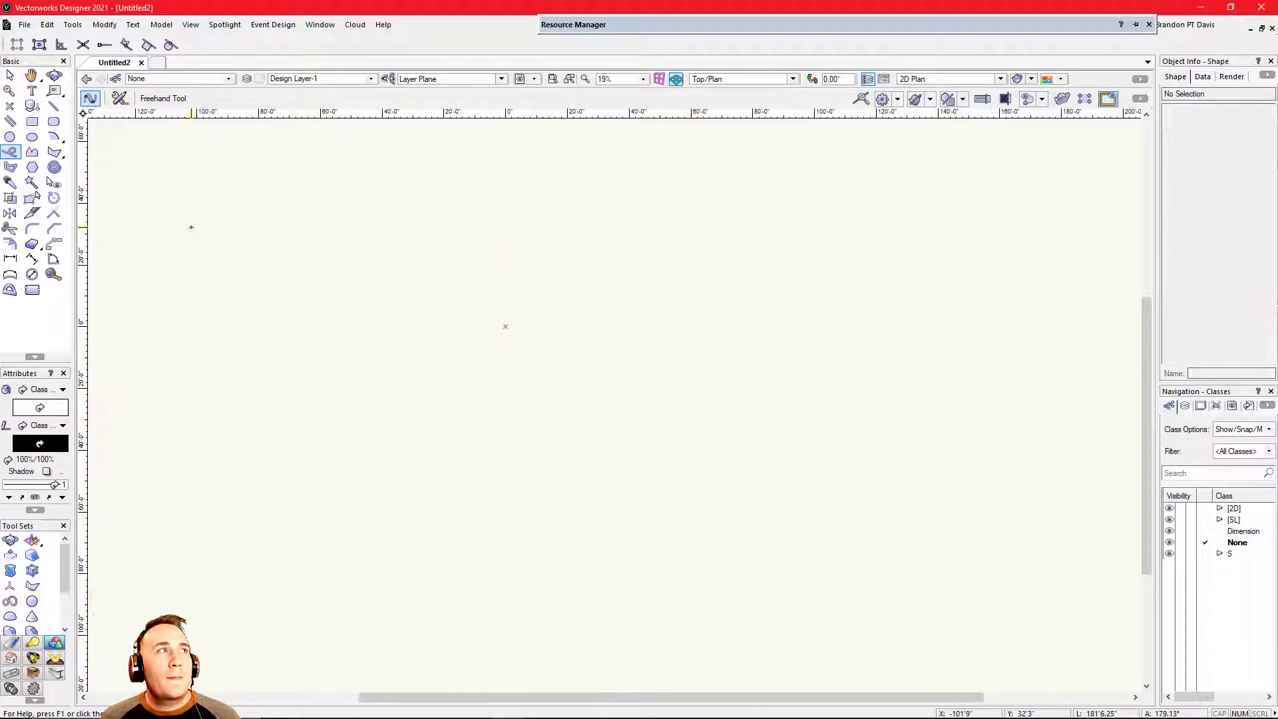
# Step: Draw an open stepped polyline with a sloping last side, about 95'8" wide and 57'7" high, in the Polyline tool's Corner Vertex mode
pyautogui.click(32, 153)
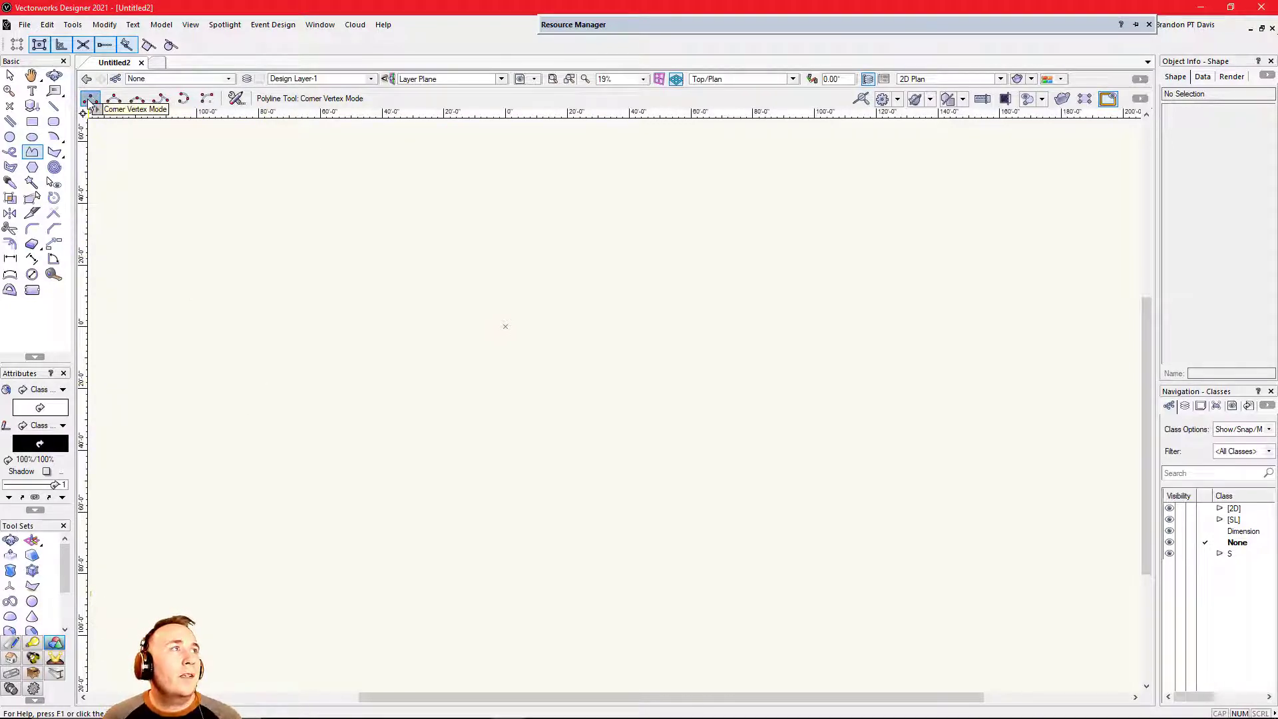
pyautogui.click(393, 433)
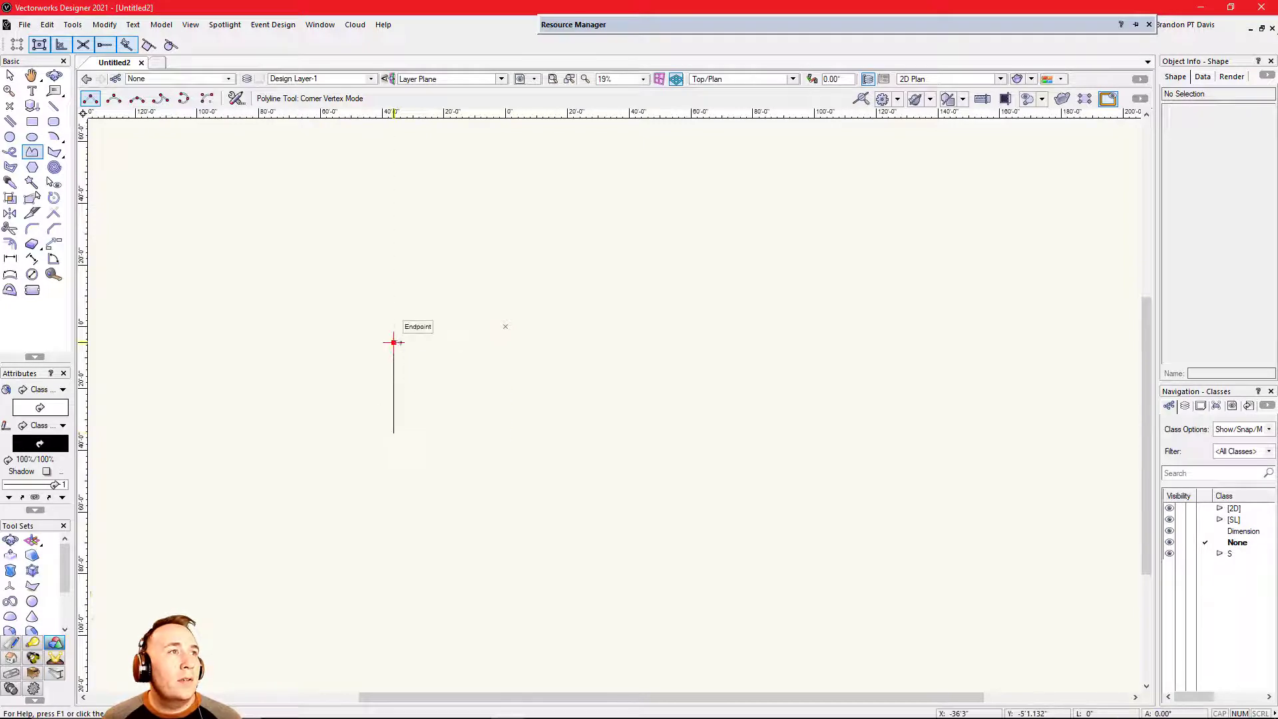
pyautogui.click(394, 343)
pyautogui.click(517, 343)
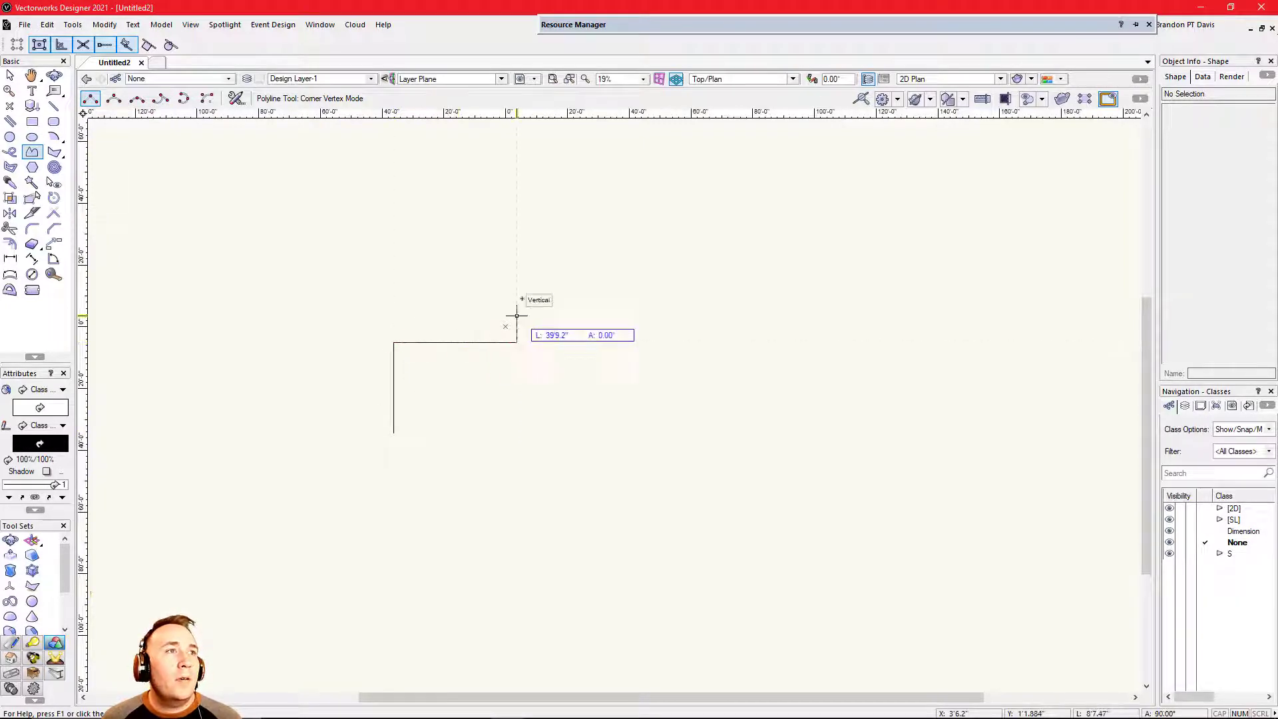
pyautogui.click(516, 255)
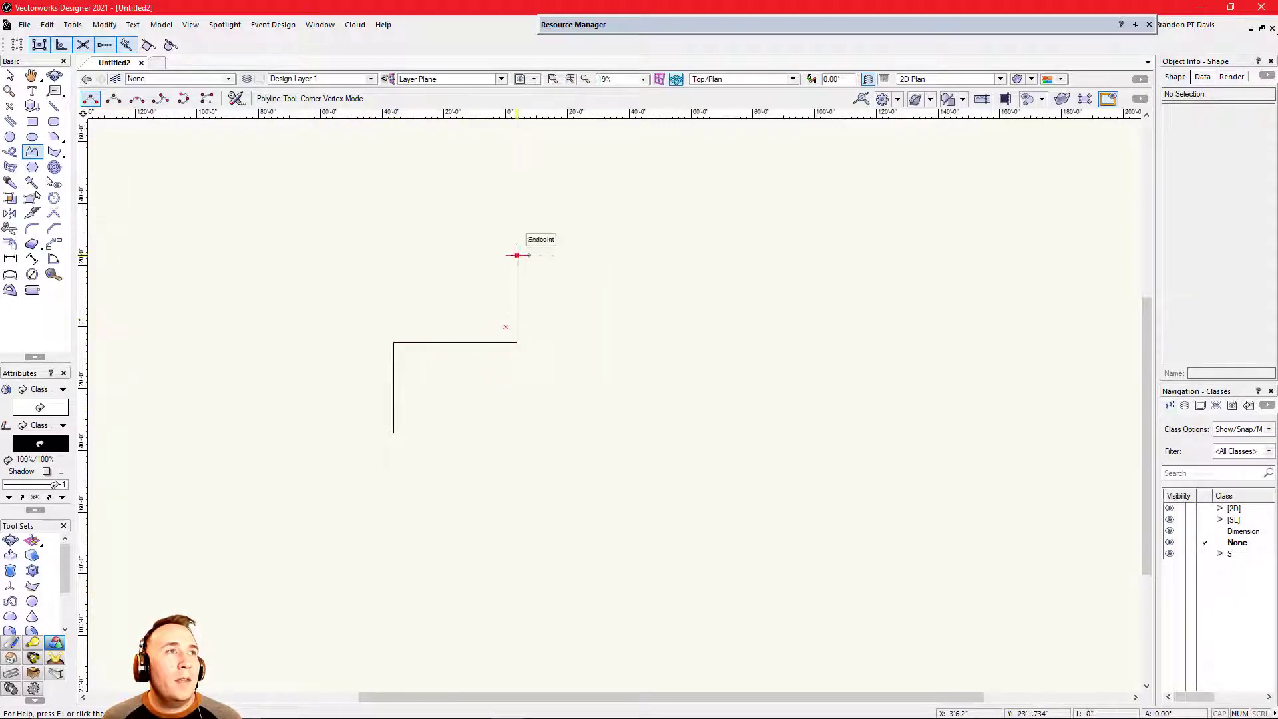
pyautogui.click(602, 254)
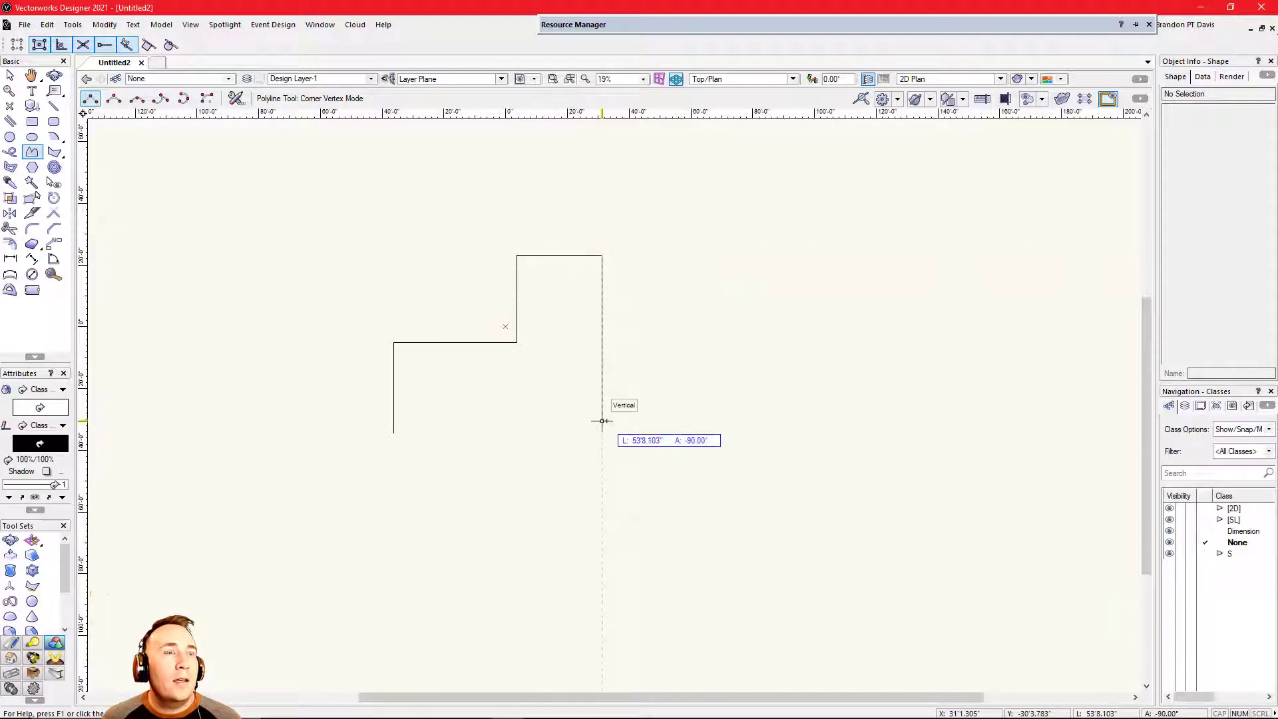
pyautogui.click(689, 408)
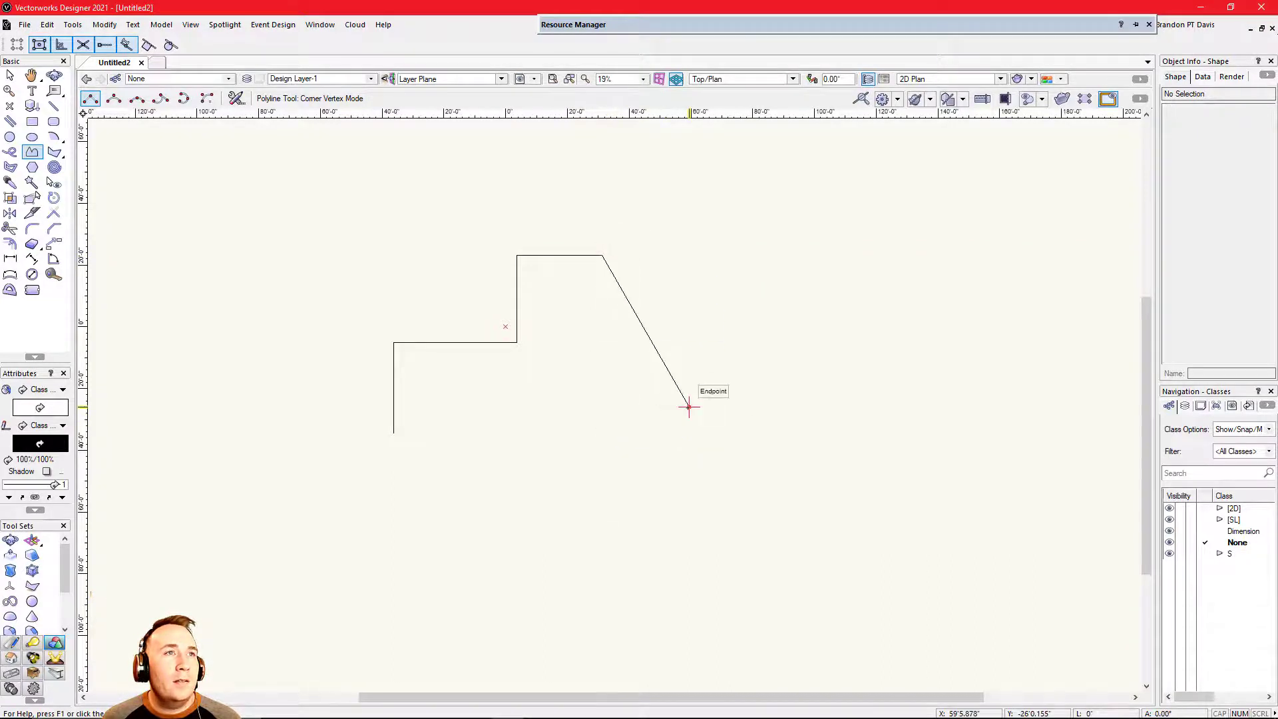
pyautogui.doubleClick(689, 407)
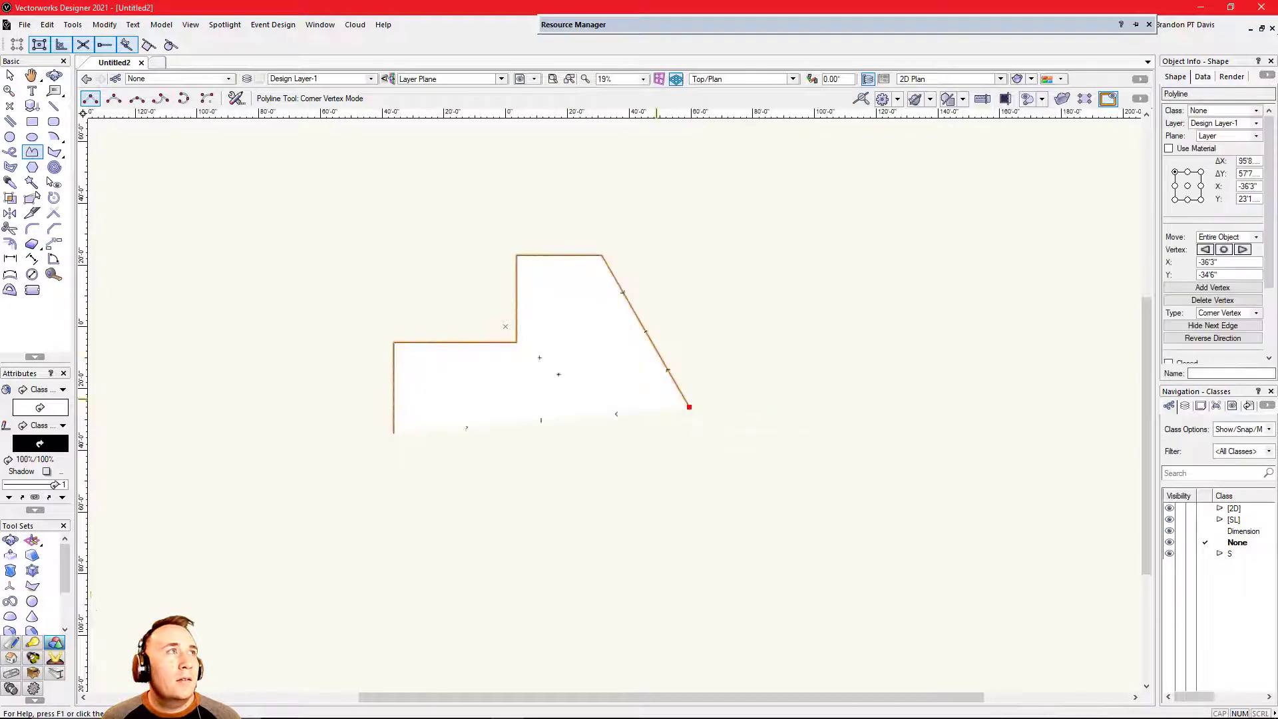
# Step: Draw an S-shaped polyline about 102'6" wide and 56'9" high below the stepped one in Bezier Vertex mode
pyautogui.click(114, 99)
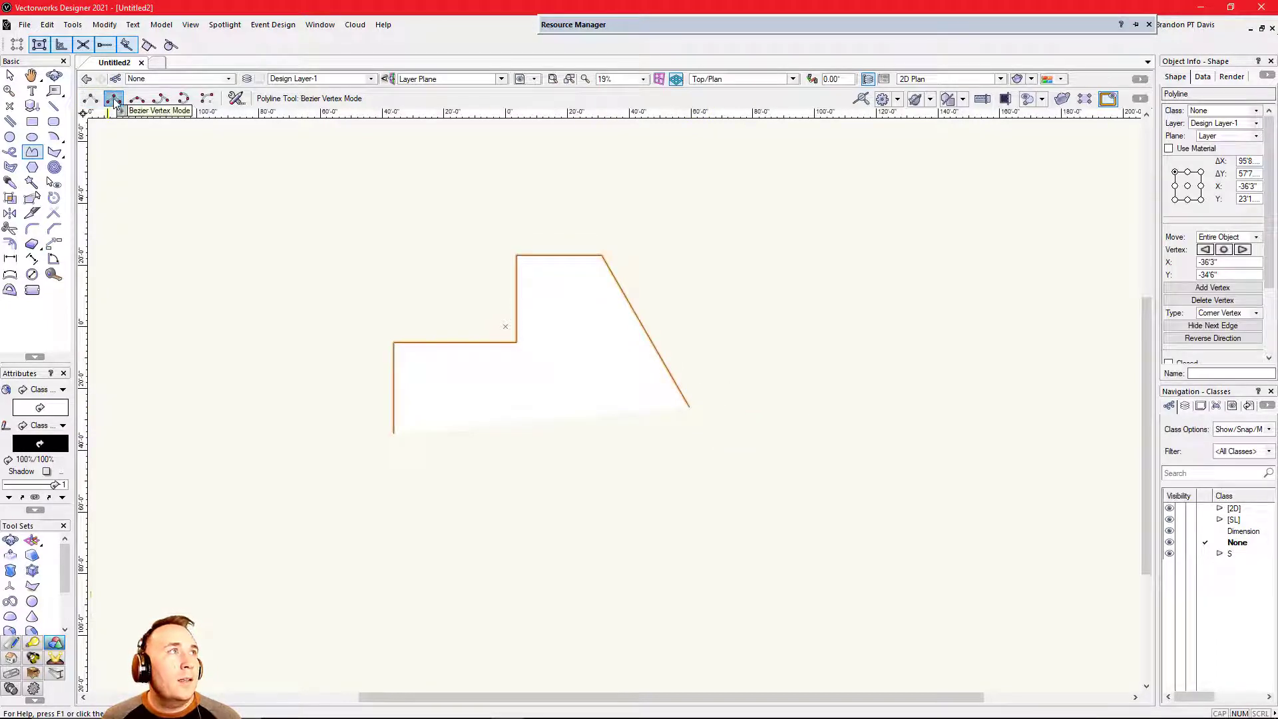
pyautogui.click(480, 584)
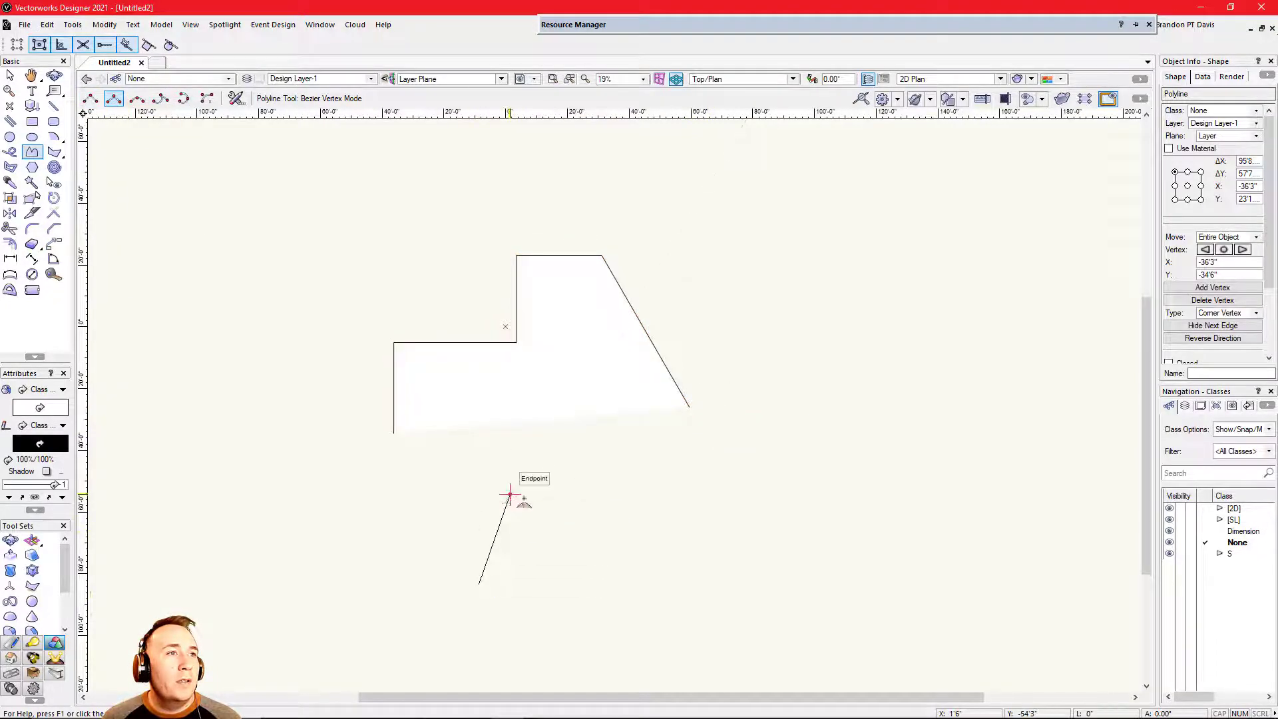
pyautogui.click(513, 499)
pyautogui.click(728, 534)
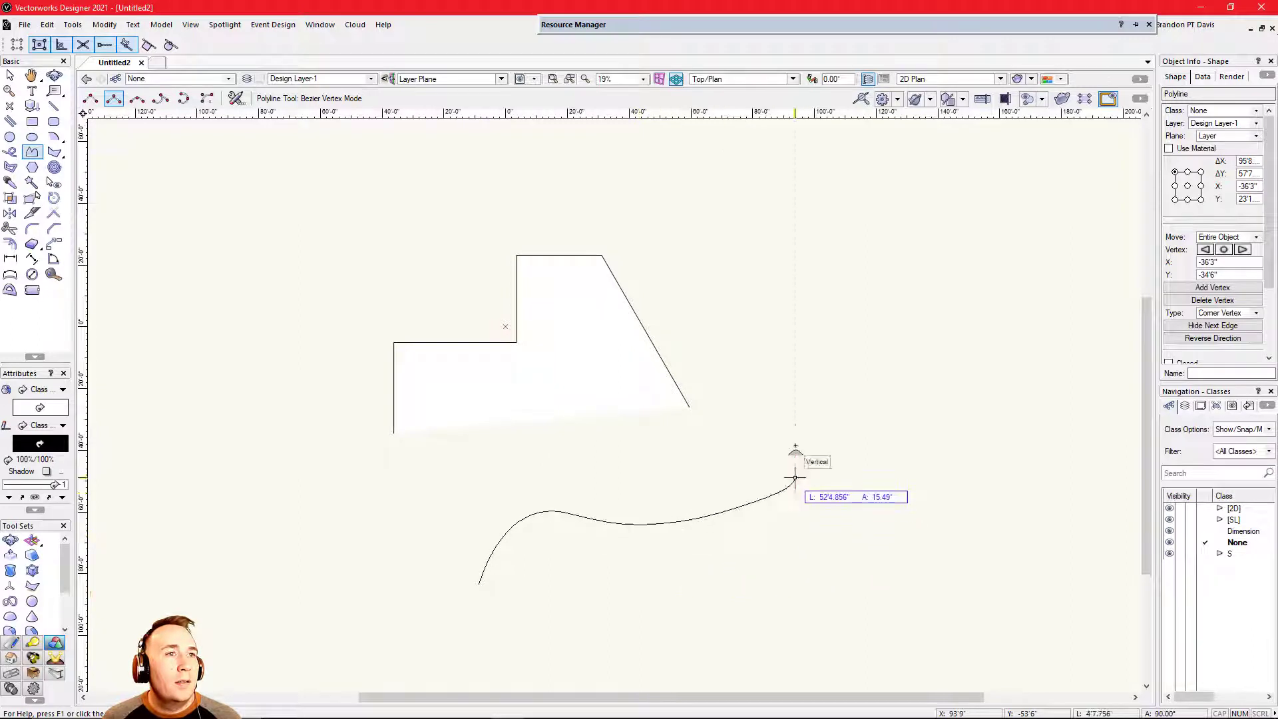
pyautogui.doubleClick(795, 409)
# Step: Draw a wavy open polyline about 64'8" wide and 92'8" high, right of the S-shaped one, in Cubic Vertex mode
pyautogui.click(138, 99)
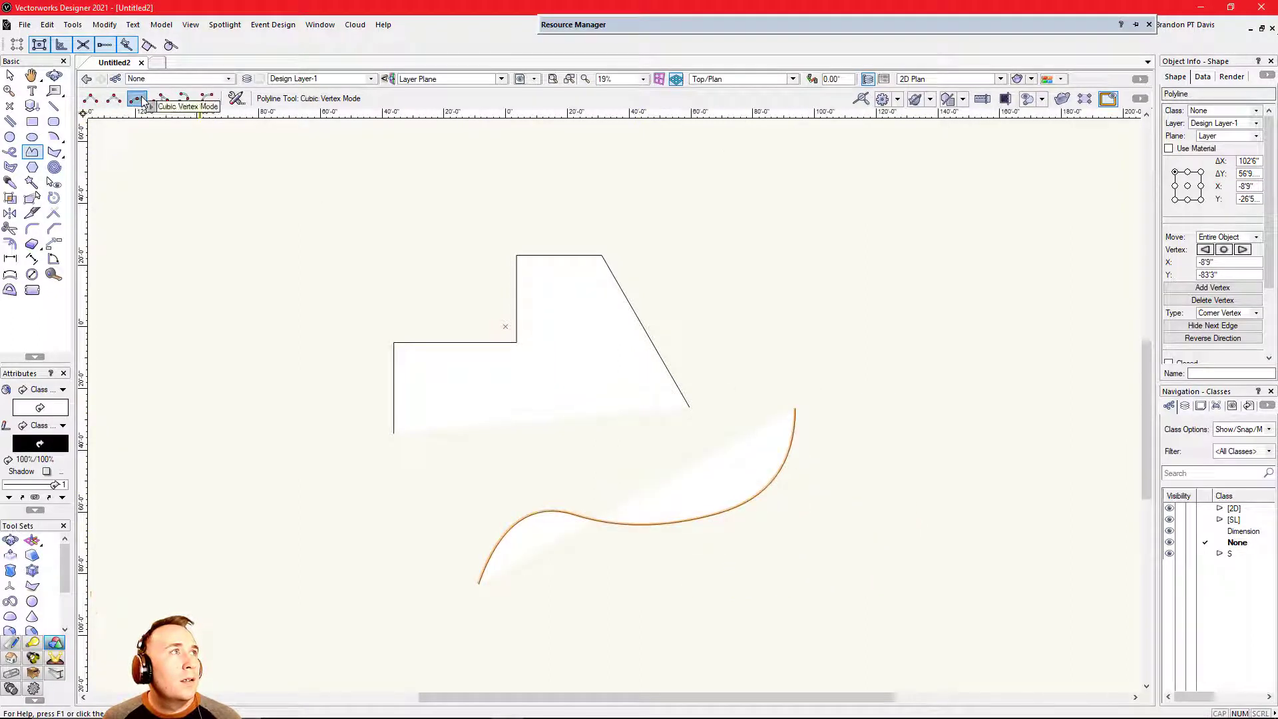
pyautogui.scroll(-2, 373, 273)
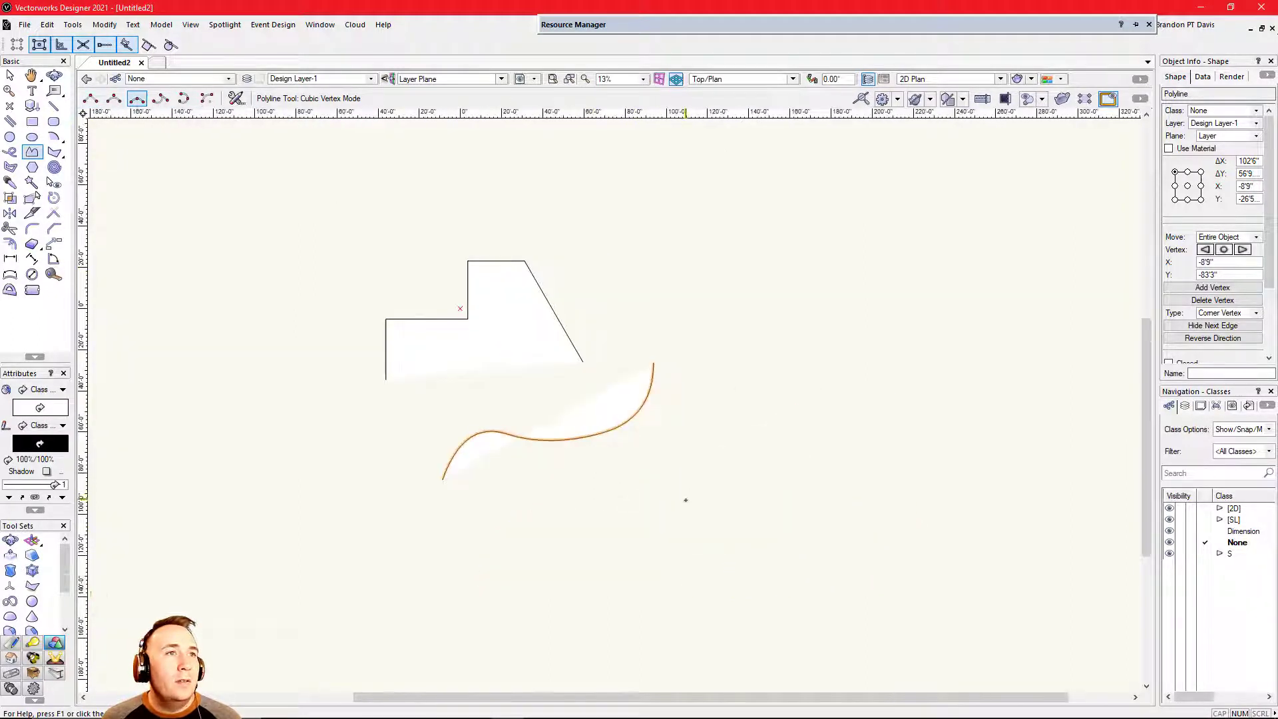
pyautogui.click(686, 419)
pyautogui.click(784, 425)
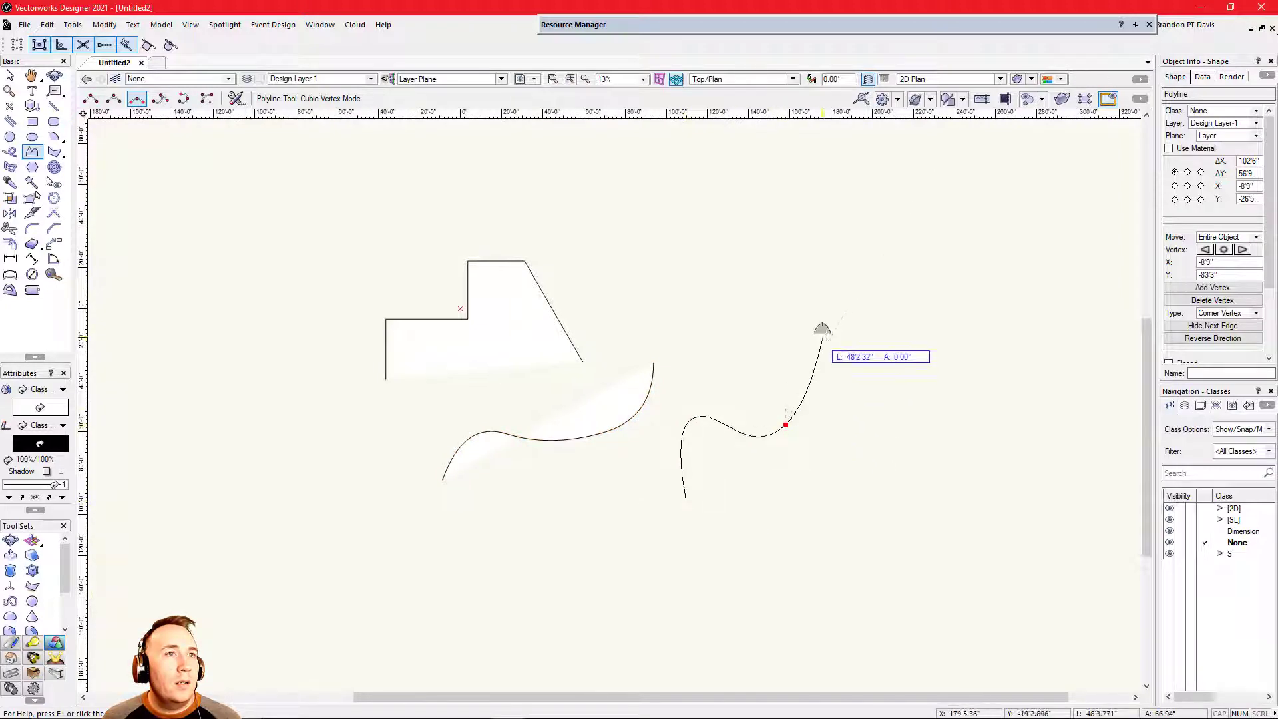
pyautogui.doubleClick(813, 311)
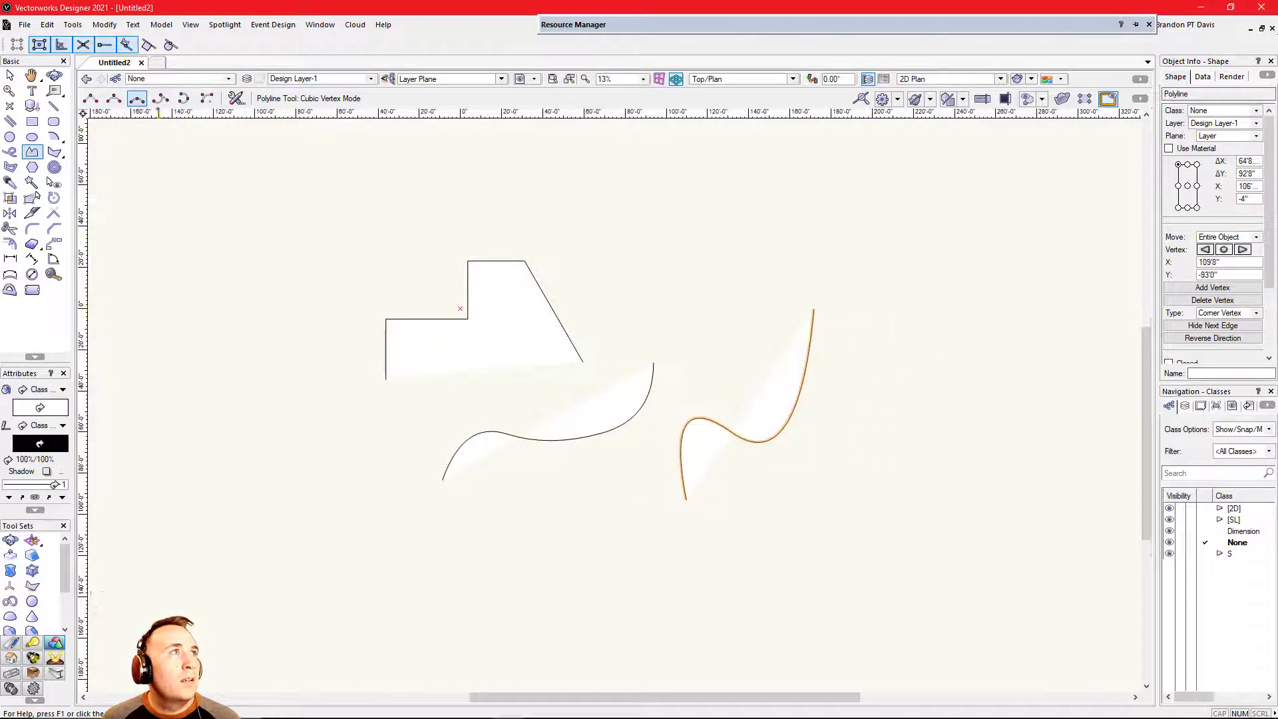
# Step: Draw an open polyline of tangent arcs, about 68' wide and 133' high, right of the cubic one in Tangent Arc mode
pyautogui.click(160, 100)
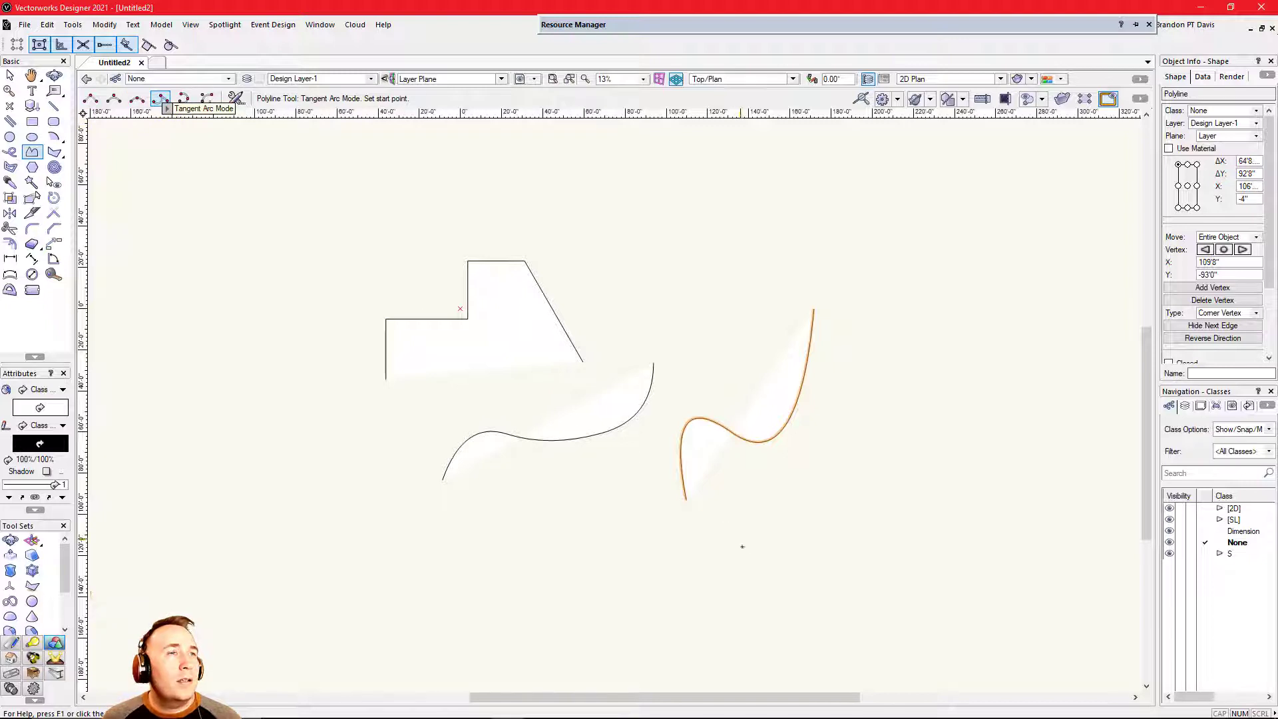
pyautogui.click(834, 602)
pyautogui.click(913, 526)
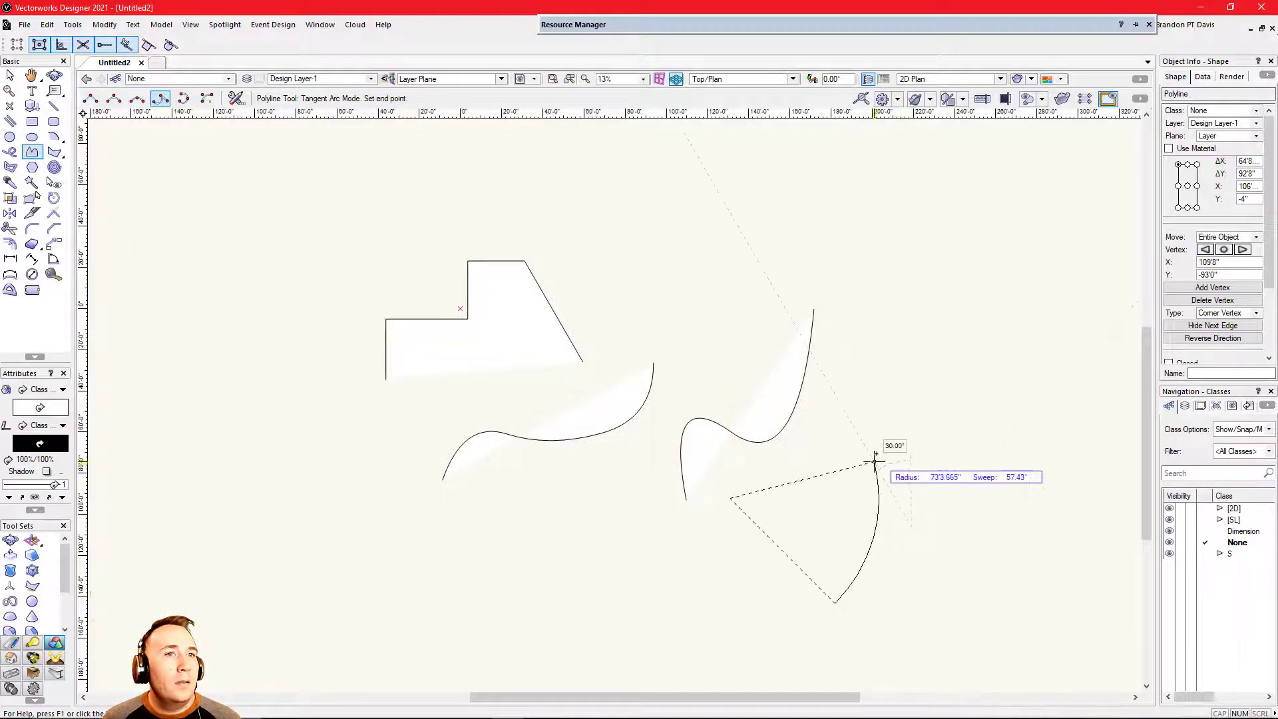
pyautogui.click(875, 460)
pyautogui.doubleClick(975, 330)
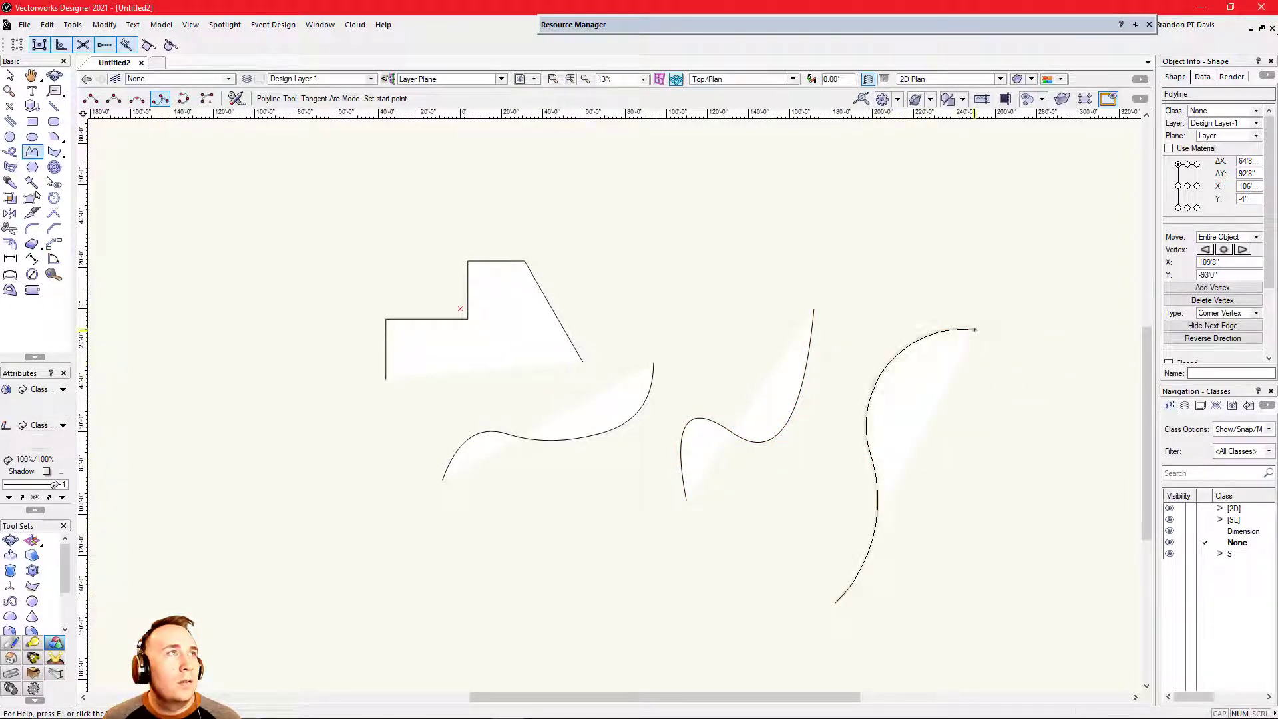
# Step: Switch the Polyline tool to Point on Arc mode
pyautogui.click(182, 100)
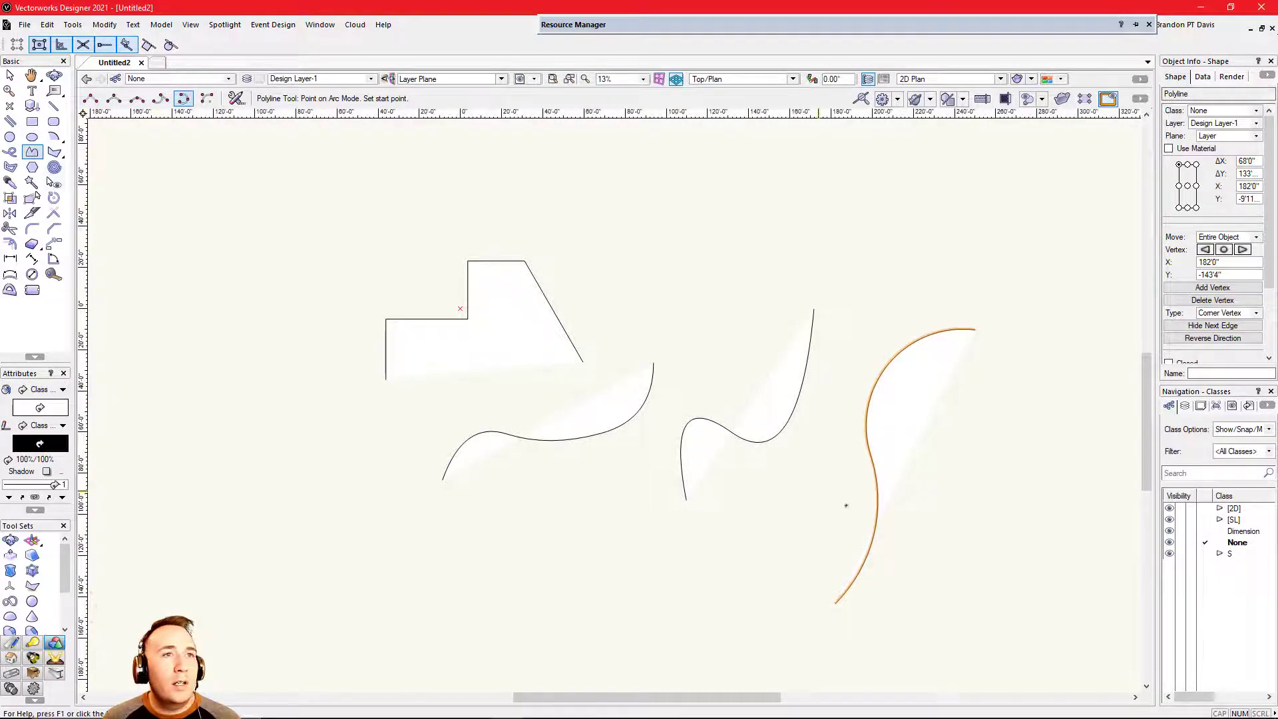
pyautogui.scroll(-2, 638, 482)
pyautogui.scroll(1, 887, 531)
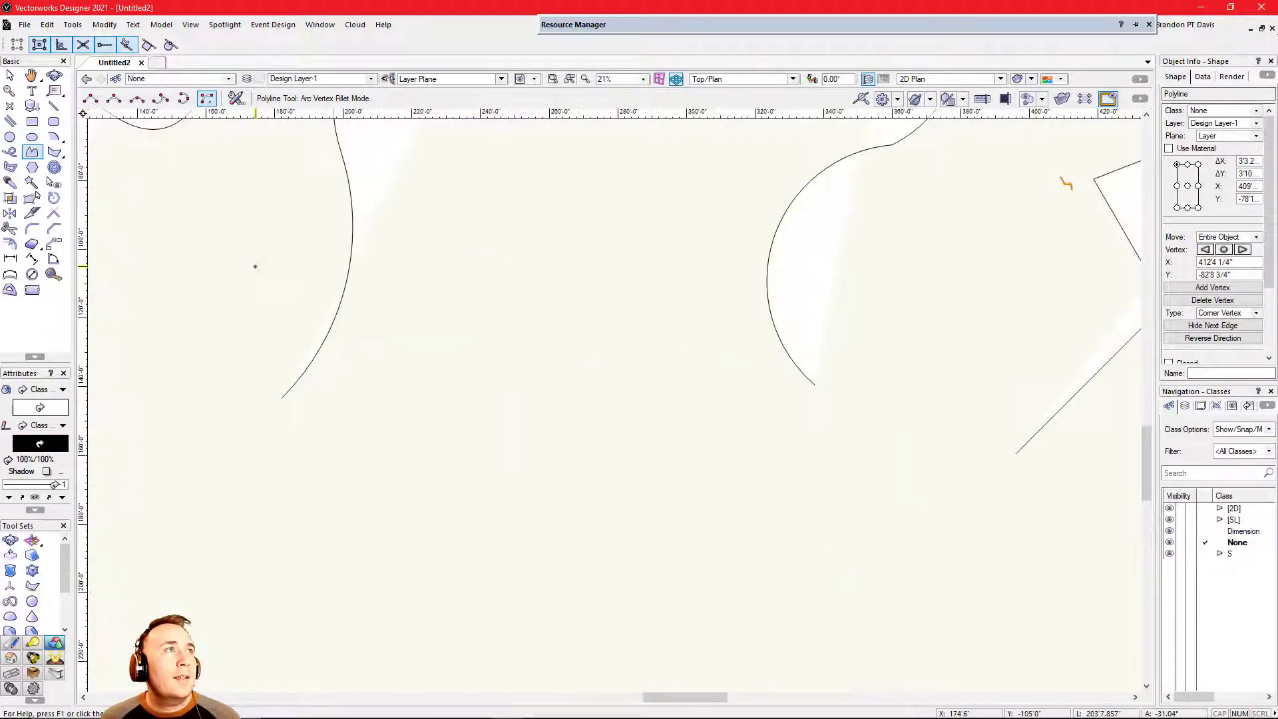
# Step: Set the fillet radius for the Polyline tool's Arc Vertex mode to 12
pyautogui.click(235, 100)
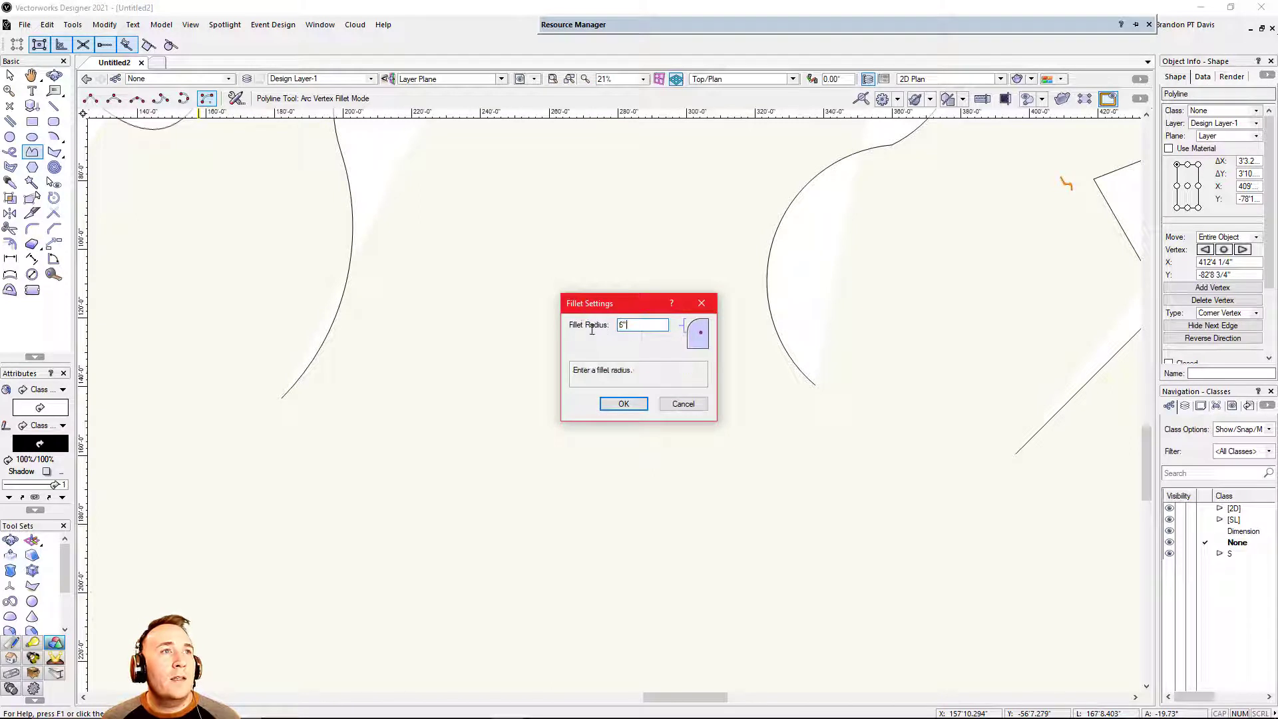
pyautogui.moveTo(592, 330); pyautogui.dragTo(567, 329)
pyautogui.write('12')
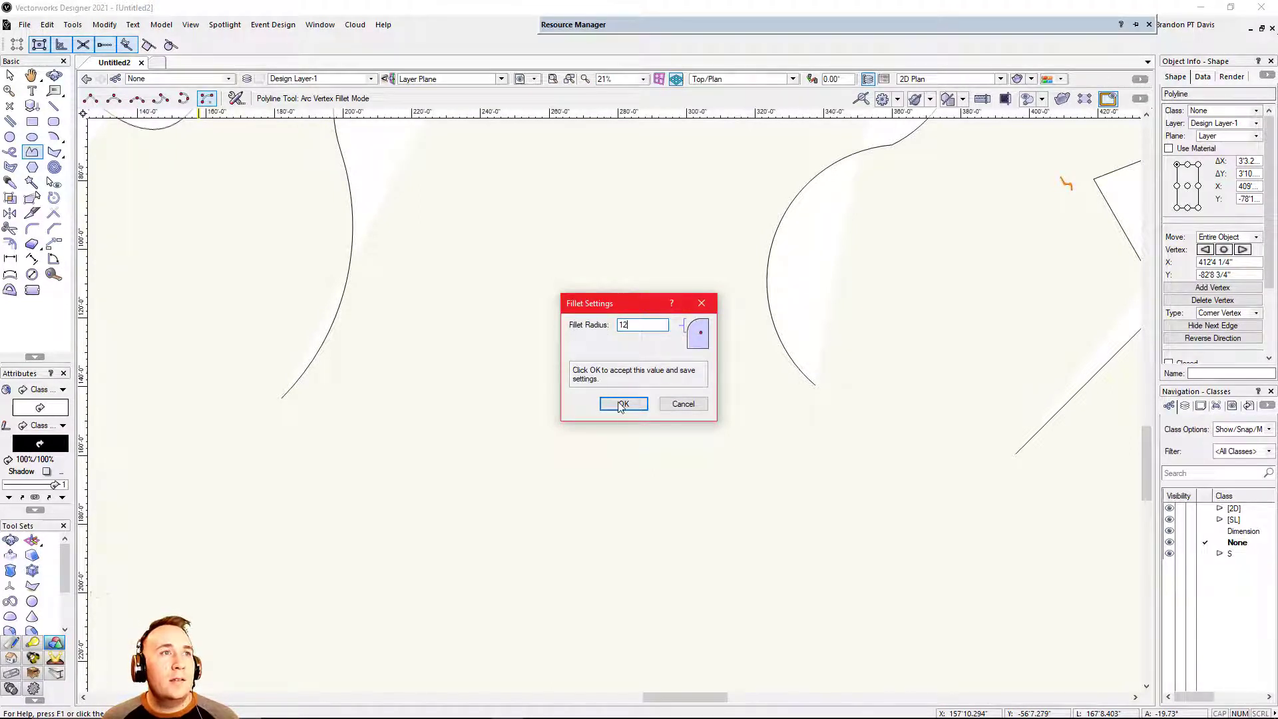
pyautogui.click(623, 403)
# Step: Draw an open stepped polyline with filleted corners, about 40'2" wide and 65'1" high, inspect a rounded corner, and remove the polyline
pyautogui.click(457, 499)
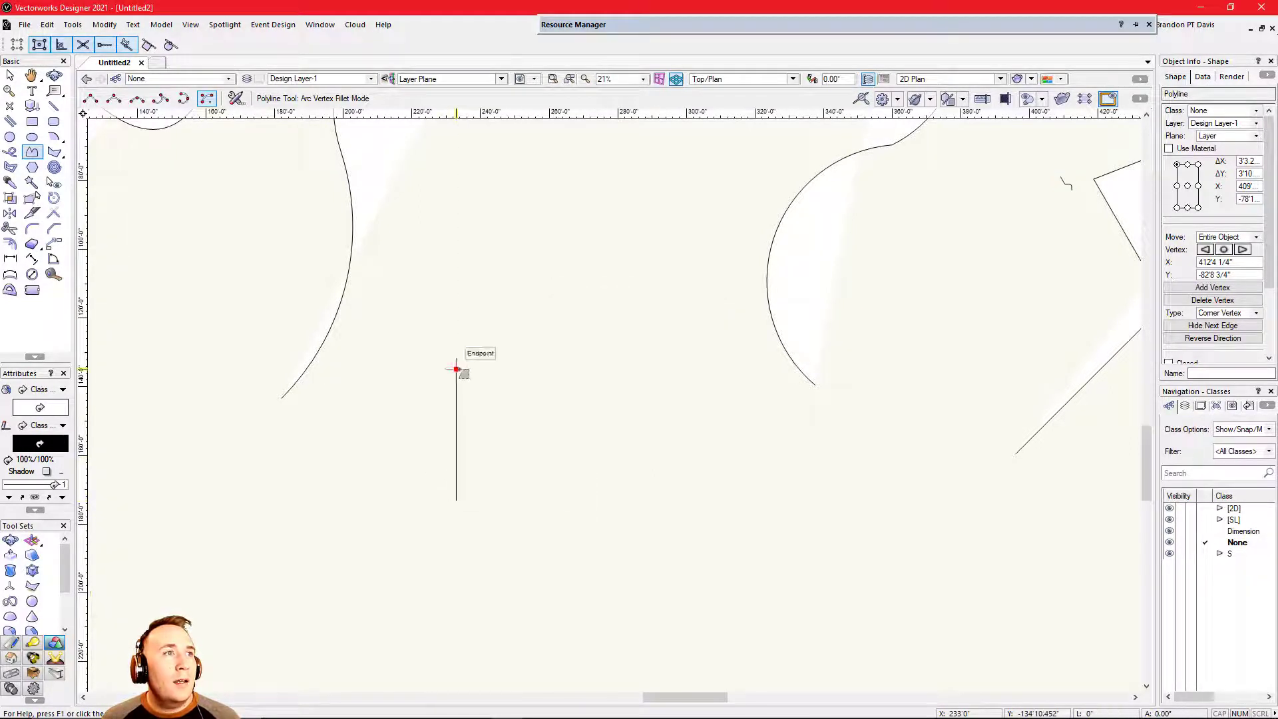
pyautogui.click(456, 369)
pyautogui.click(596, 369)
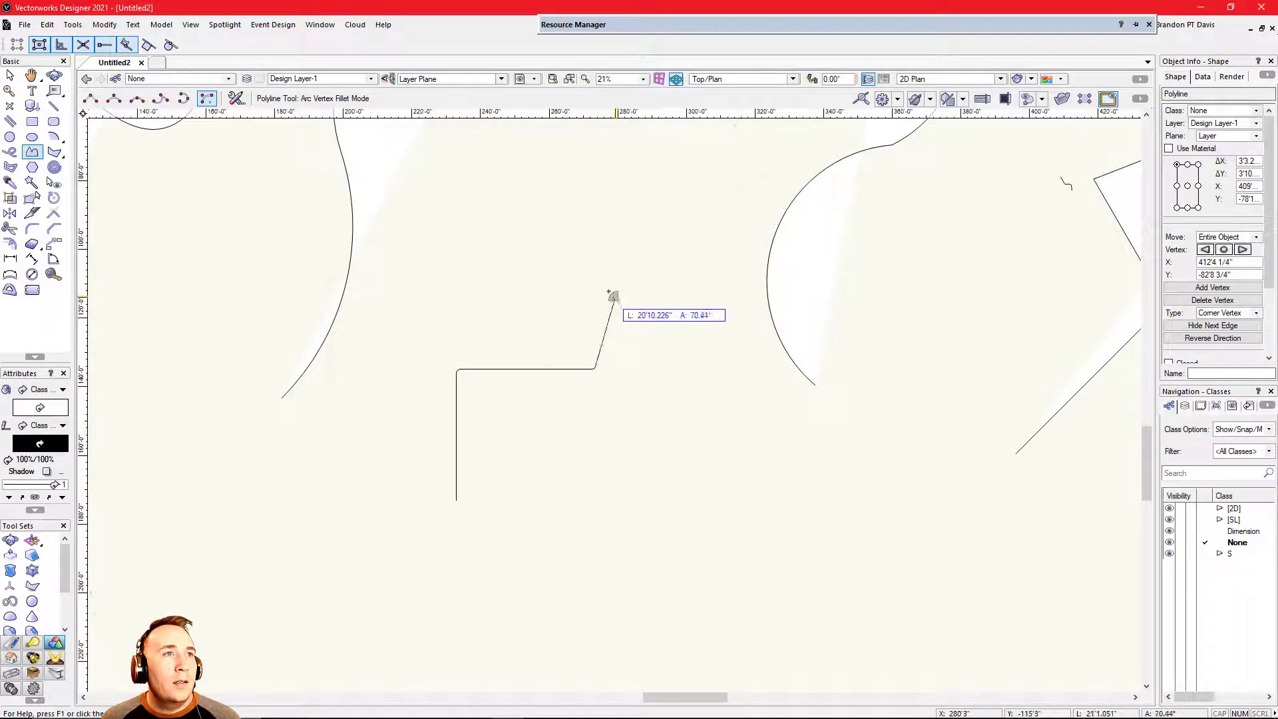
pyautogui.doubleClick(594, 274)
pyautogui.scroll(10, 581, 370)
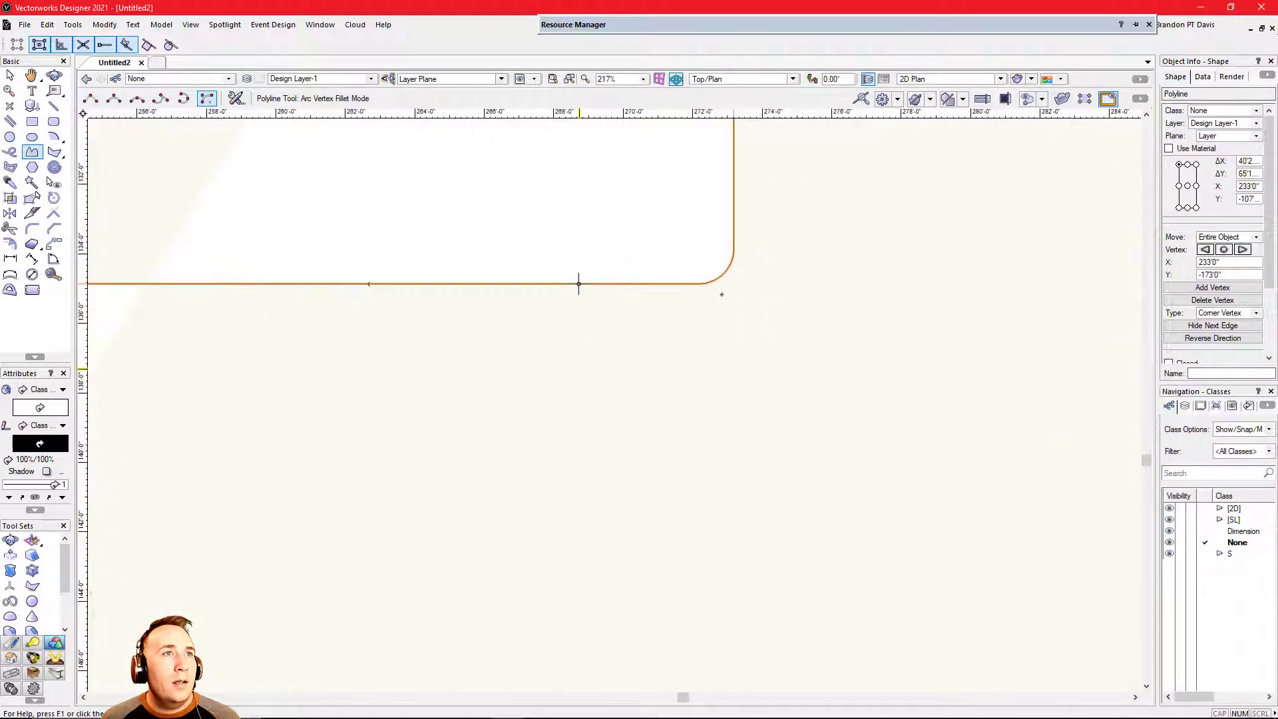
pyautogui.scroll(-3, 771, 280)
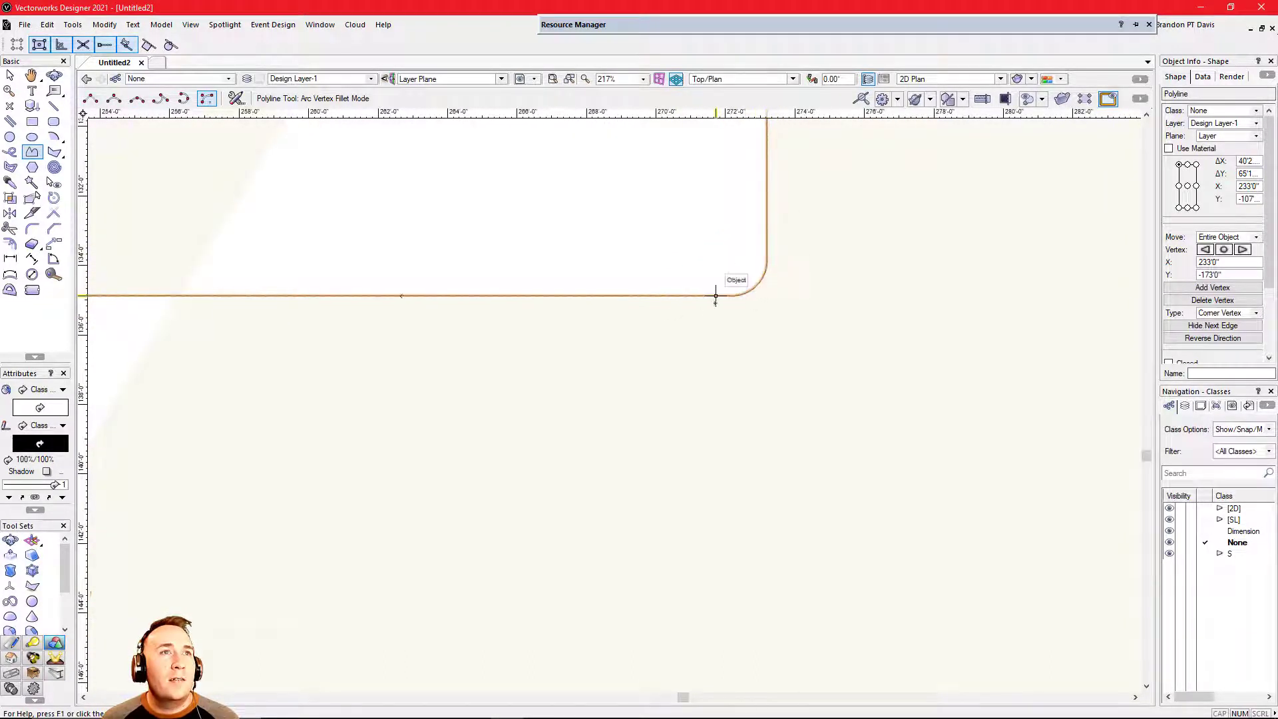
pyautogui.scroll(-8, 725, 319)
pyautogui.press('x')
pyautogui.press('x')
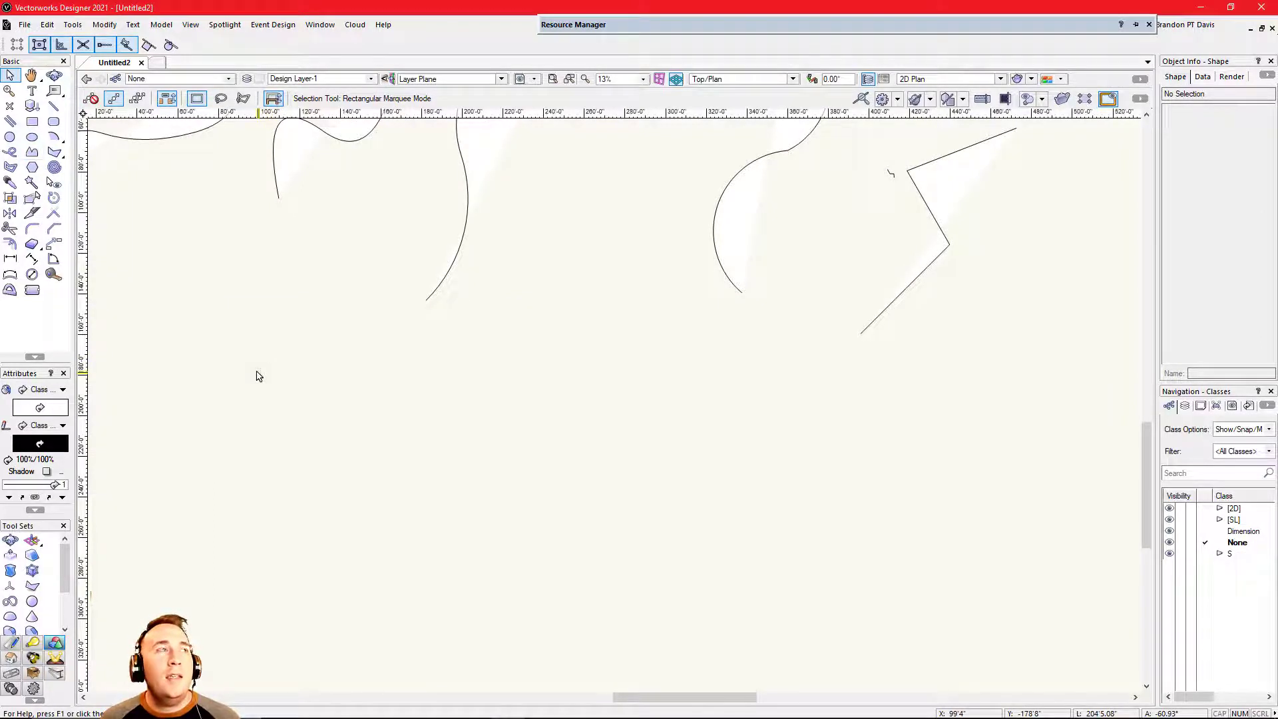
# Step: Start a polyline below the existing curves in Corner Vertex mode with a horizontal side about 66'6" long and a vertical side rising from its right end
pyautogui.press('5')
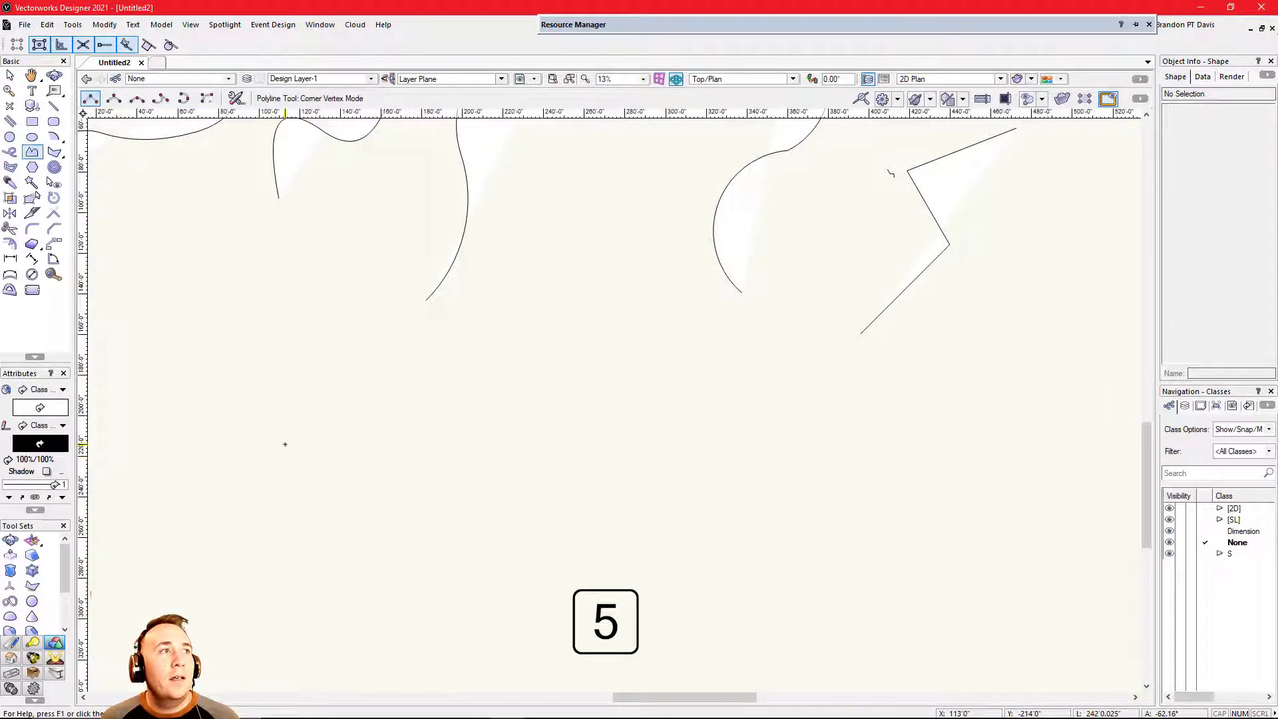
pyautogui.click(284, 444)
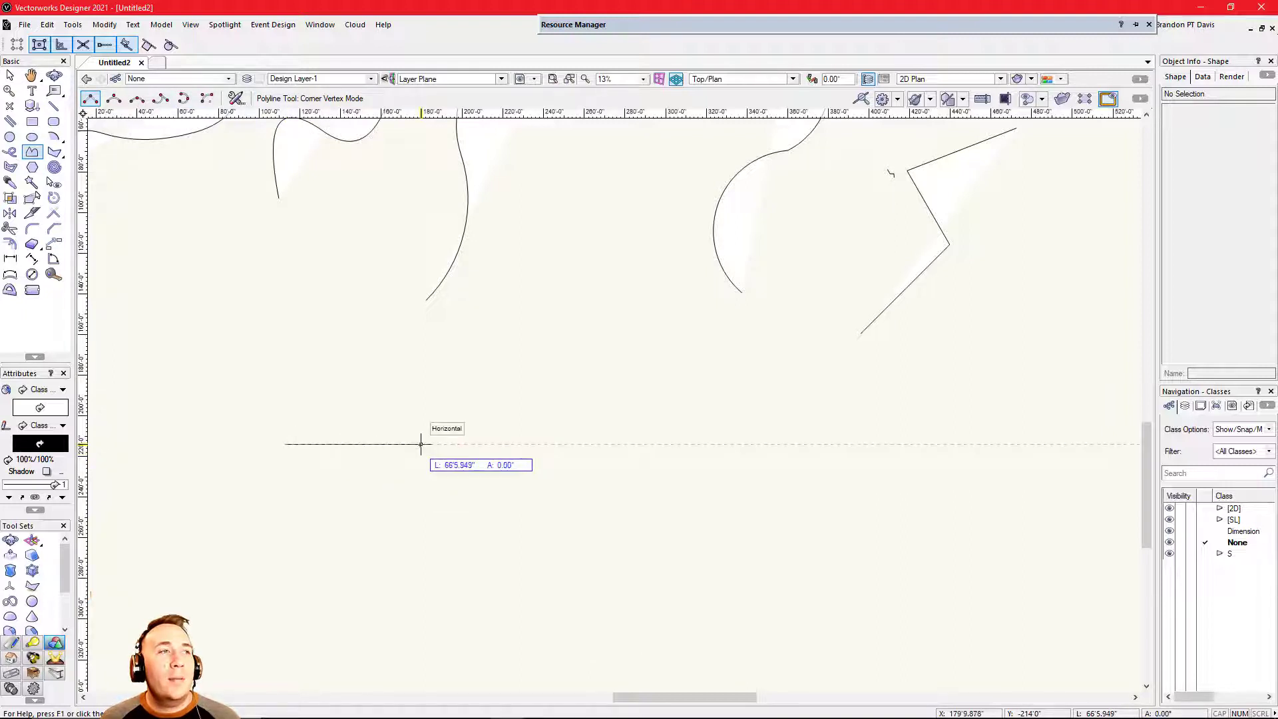
pyautogui.click(421, 444)
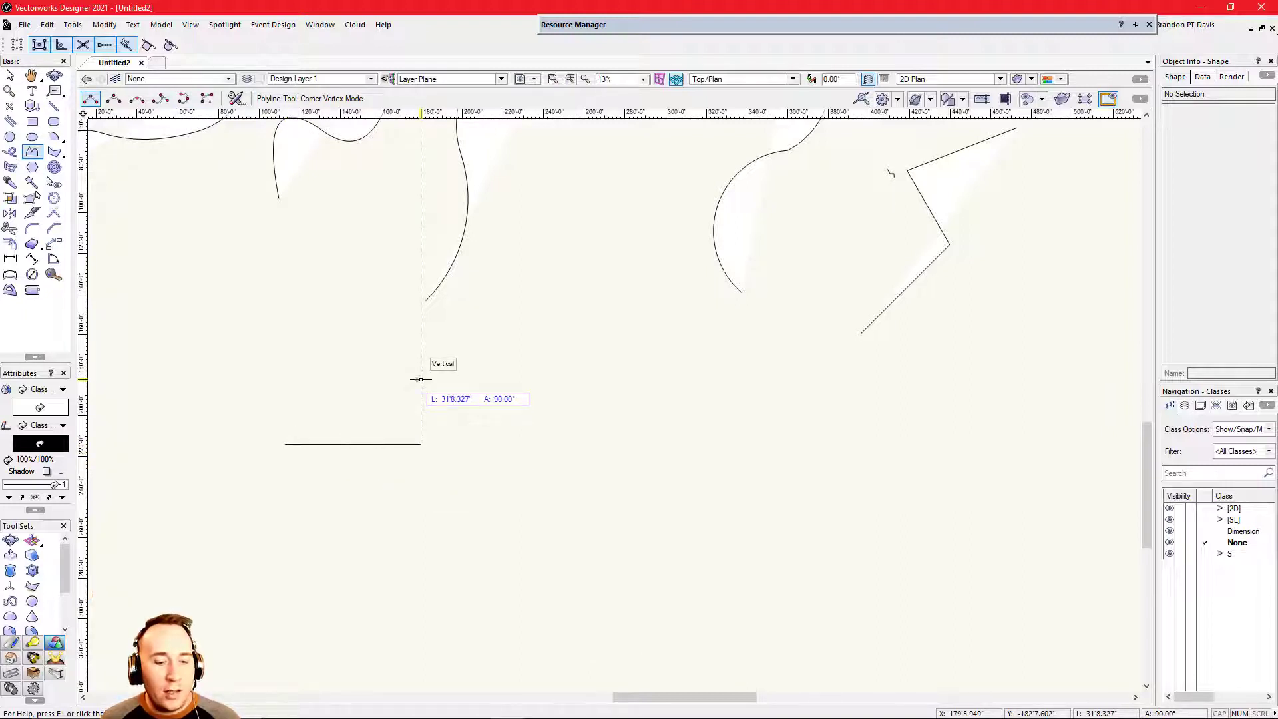
pyautogui.click(421, 356)
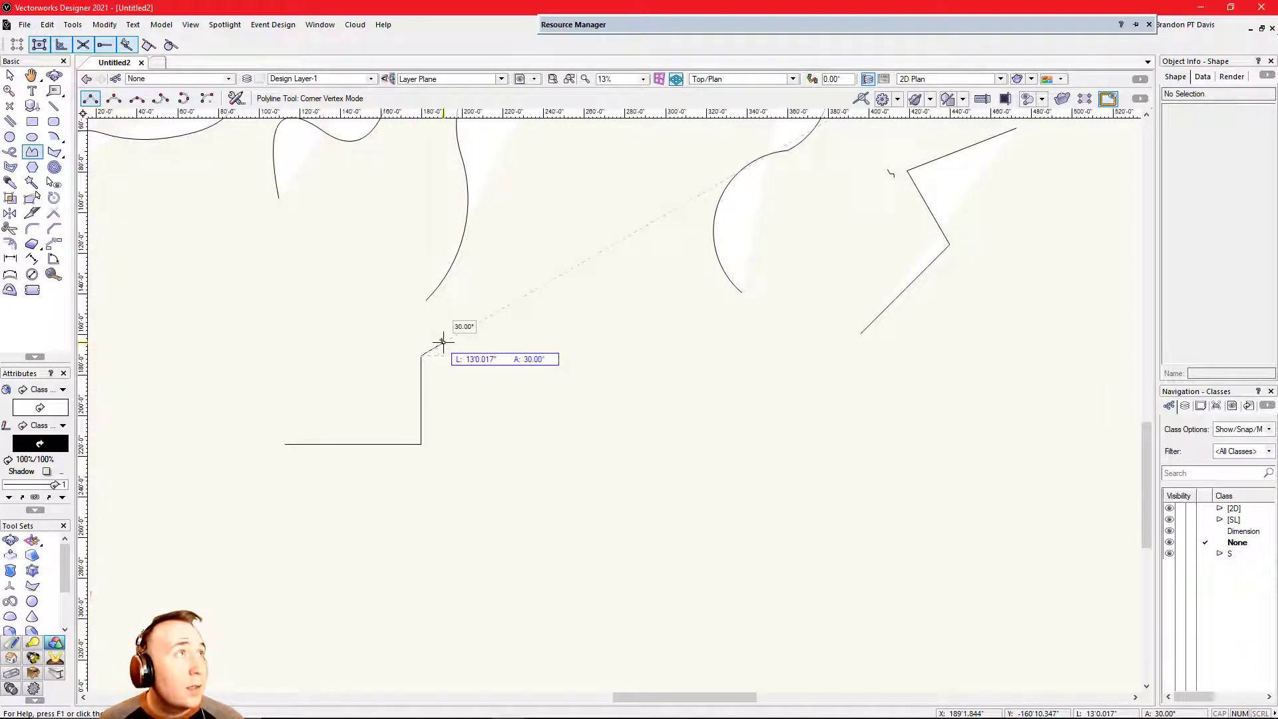
# Step: Switch the unfinished polyline to Point on Arc mode and add an upward-bulging arc from the top of its vertical side
pyautogui.press('u')
pyautogui.press('u')
pyautogui.press('u')
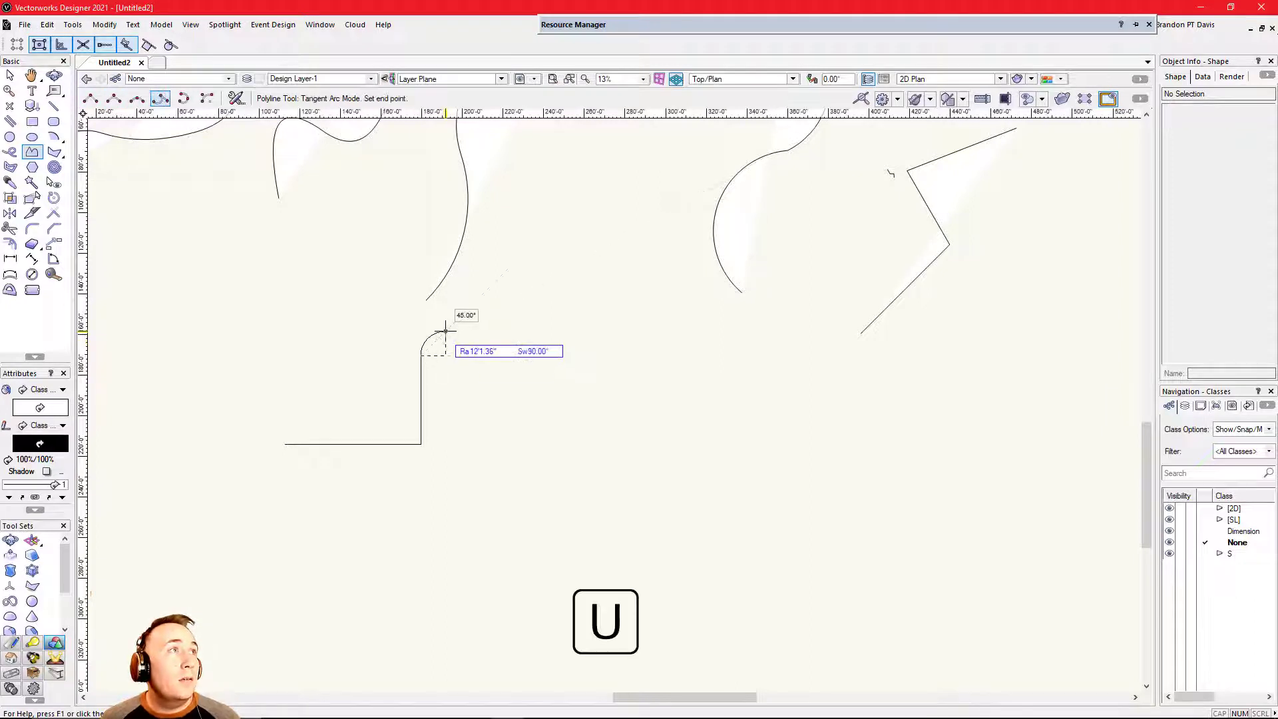
pyautogui.press('u')
pyautogui.click(466, 278)
pyautogui.click(565, 277)
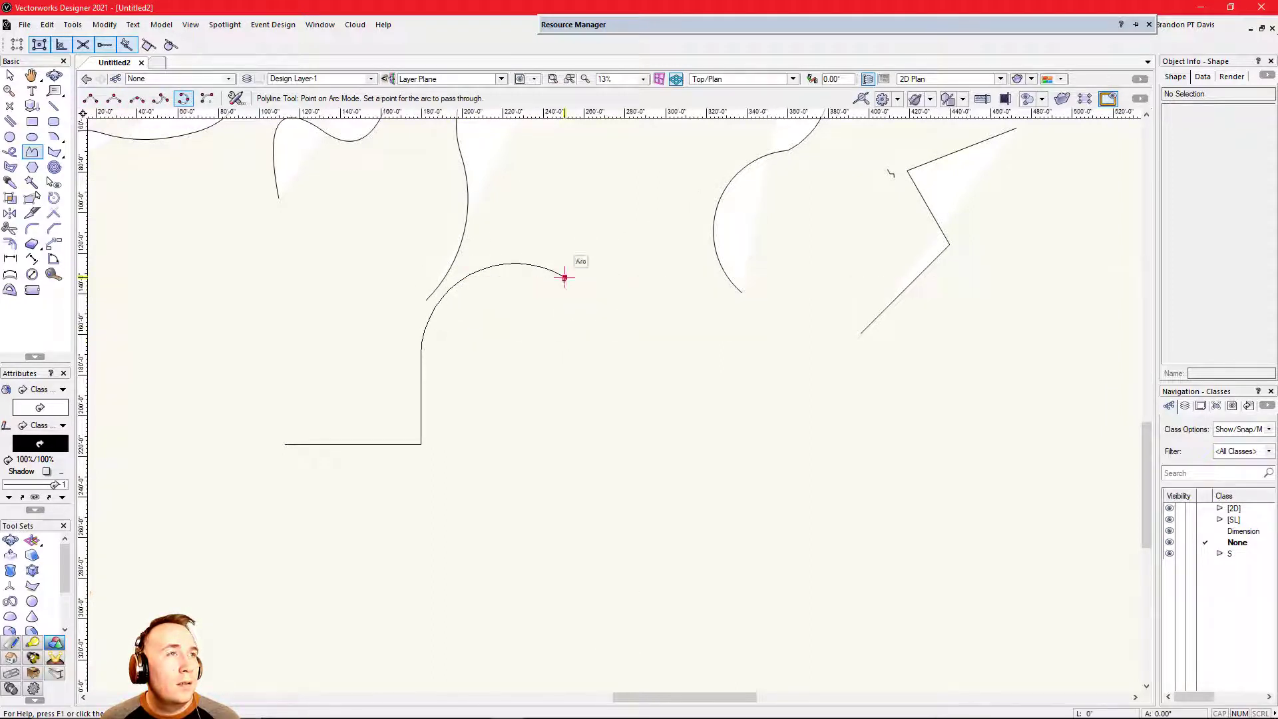
# Step: Add a long downward-sweeping arc and a shorter arc curving down at the far right, and finish the polyline
pyautogui.click(624, 399)
pyautogui.click(740, 426)
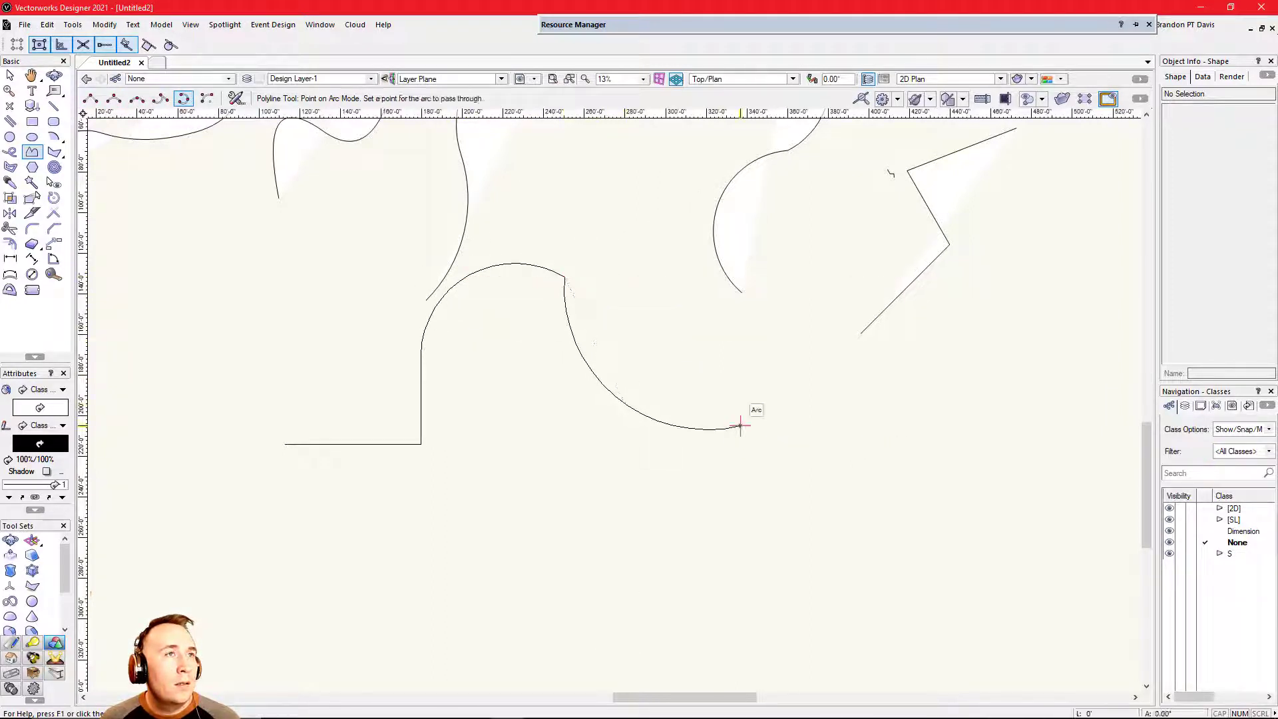
pyautogui.click(792, 455)
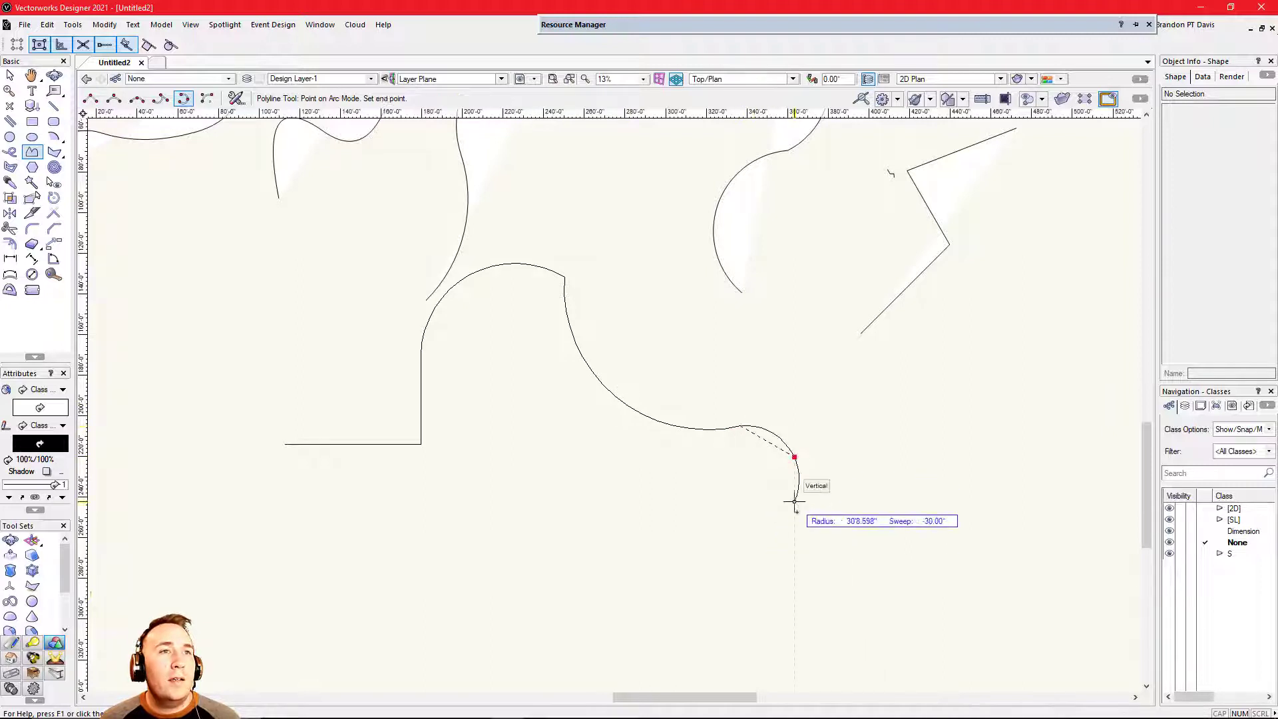
pyautogui.doubleClick(794, 535)
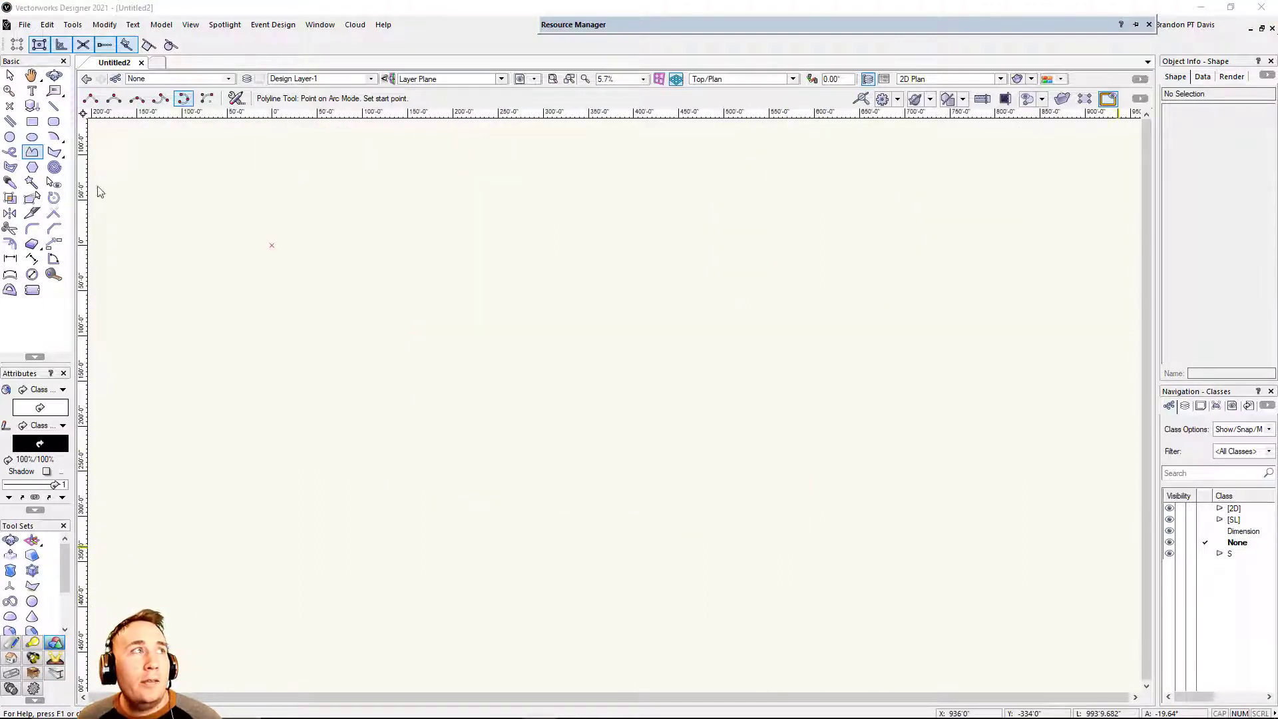
# Step: Draw a closed six-sided polygon with a stepped upper-left outline and a first vertical side about 114' long, using the 2D Polygon tool's Vertex mode
pyautogui.click(54, 153)
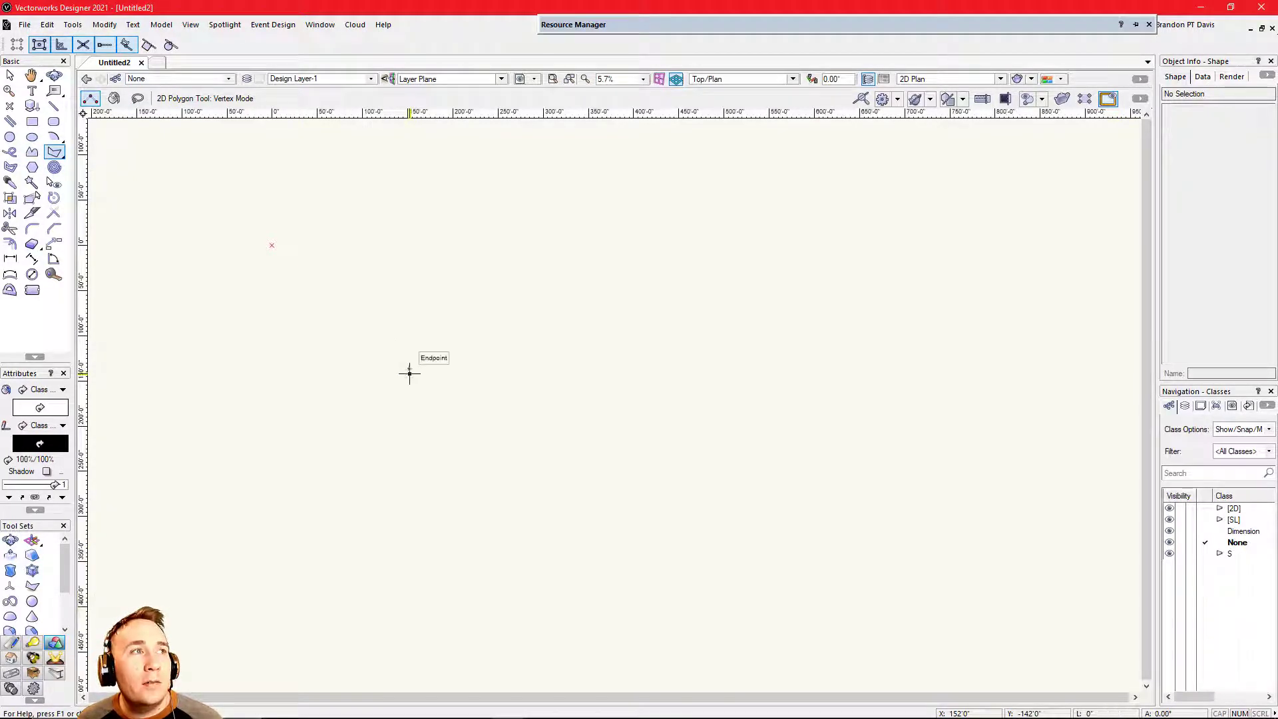
pyautogui.click(408, 374)
pyautogui.click(409, 270)
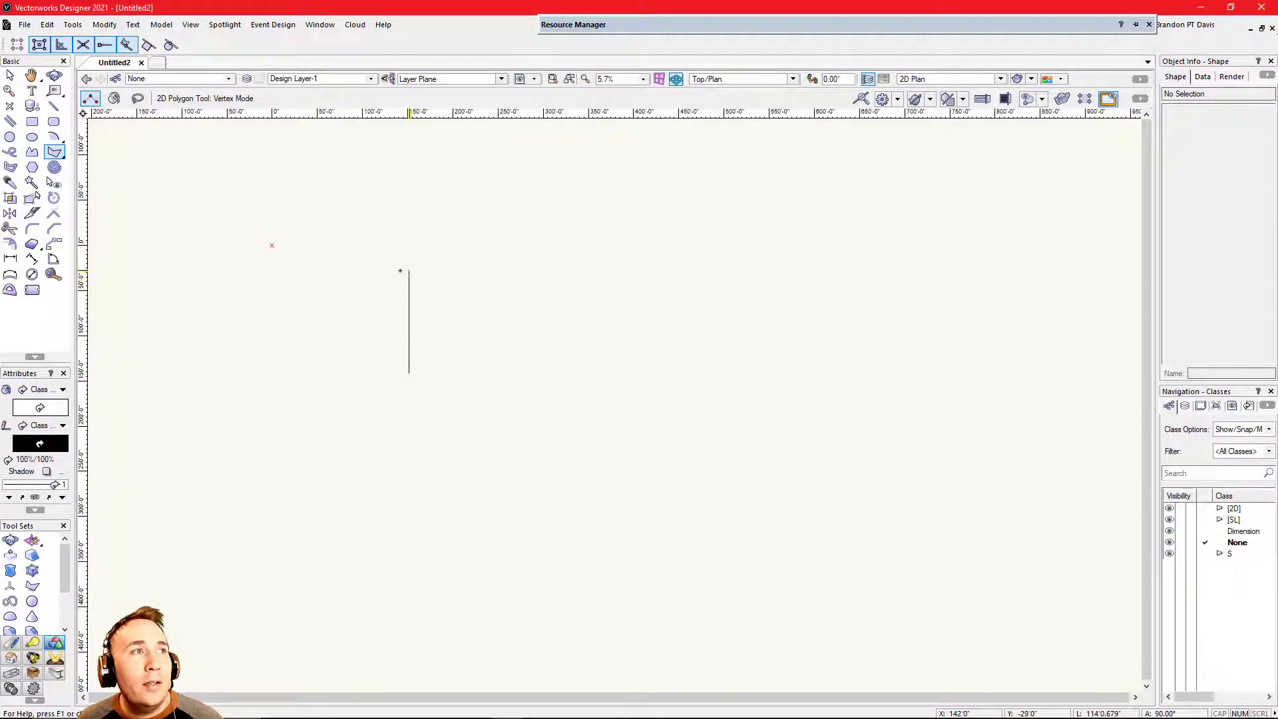
pyautogui.click(503, 270)
pyautogui.click(504, 203)
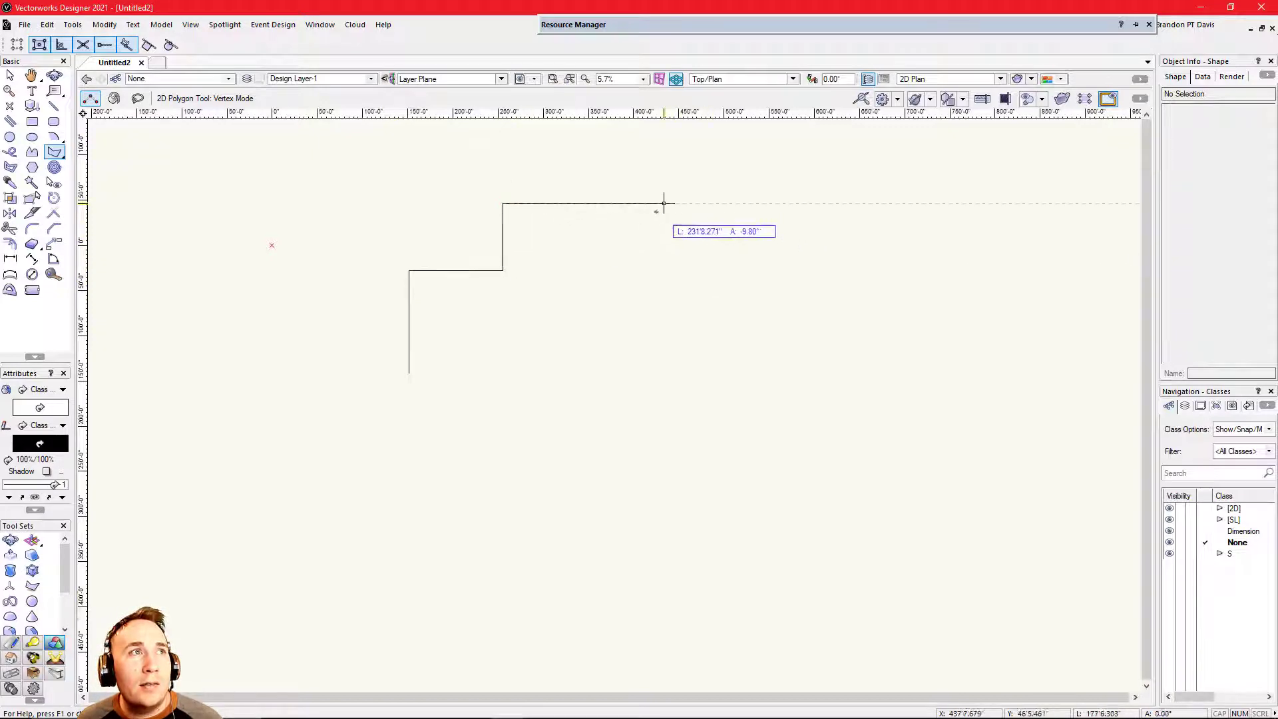
pyautogui.click(637, 279)
pyautogui.click(623, 401)
pyautogui.click(409, 374)
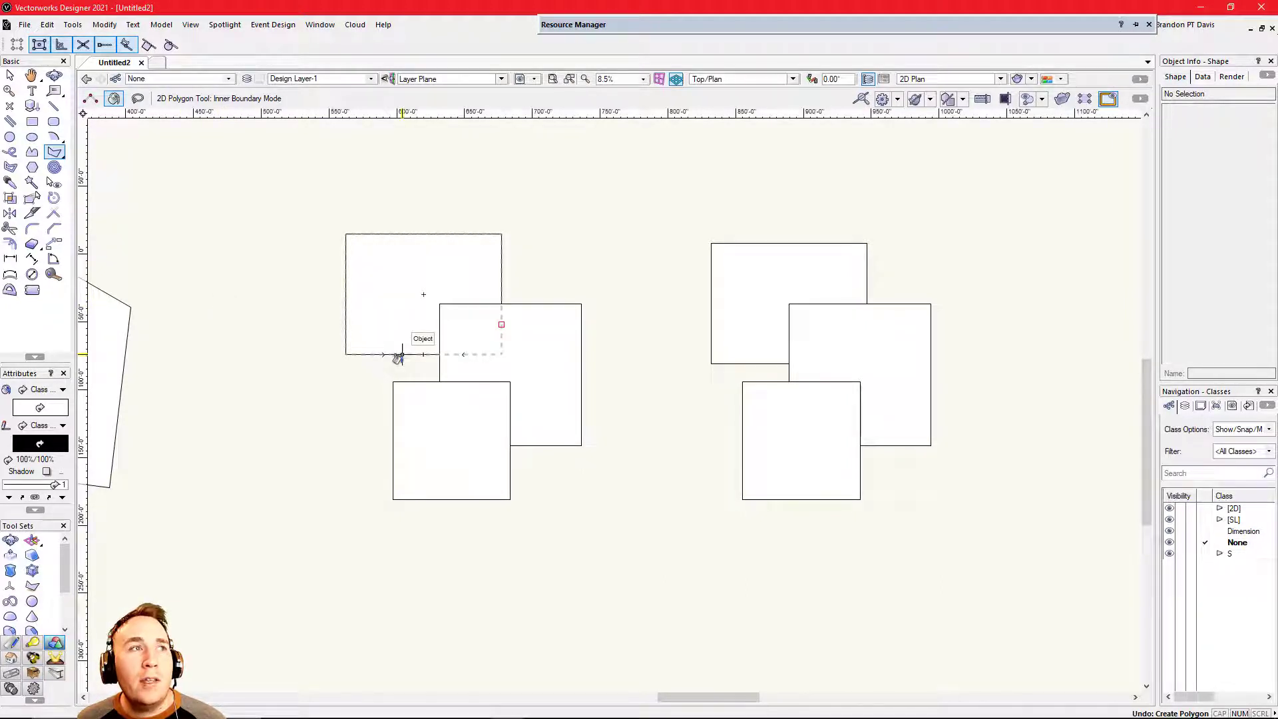
# Step: Create Inner Boundary mode polygons from the left group's middle rectangle and from its combined middle and lower rectangles
pyautogui.click(453, 326)
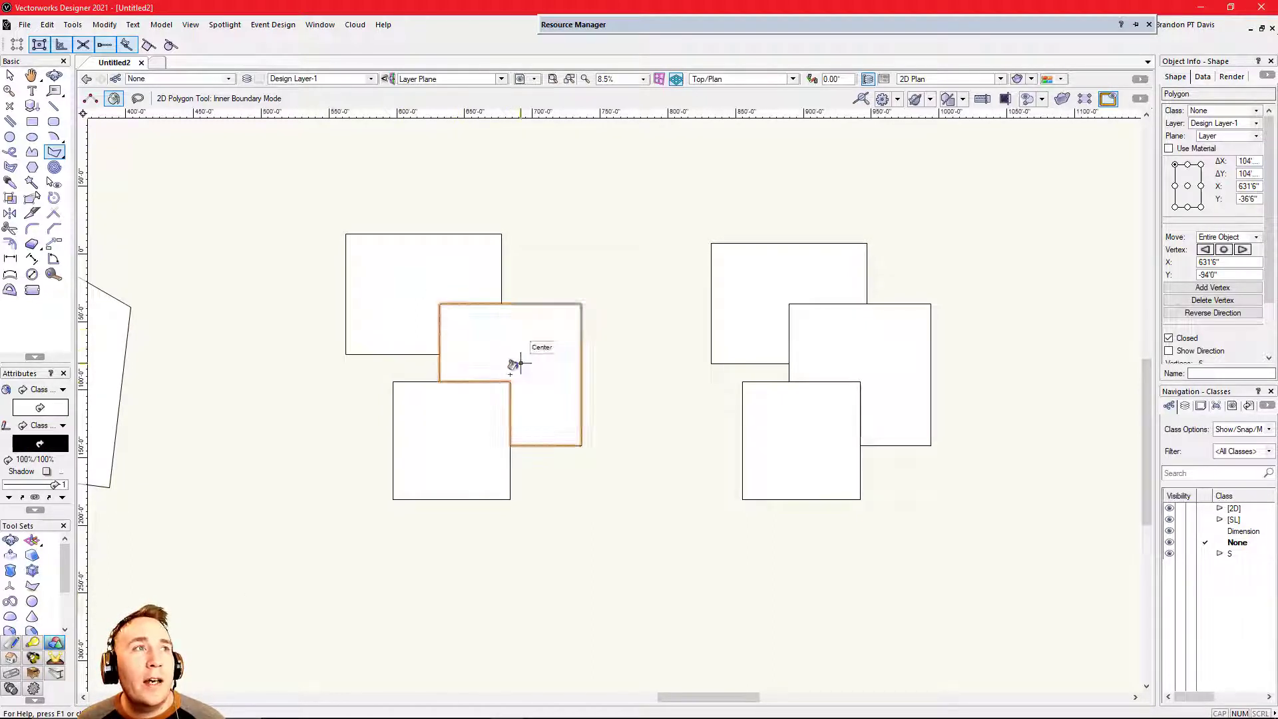
pyautogui.click(479, 414)
pyautogui.click(464, 460)
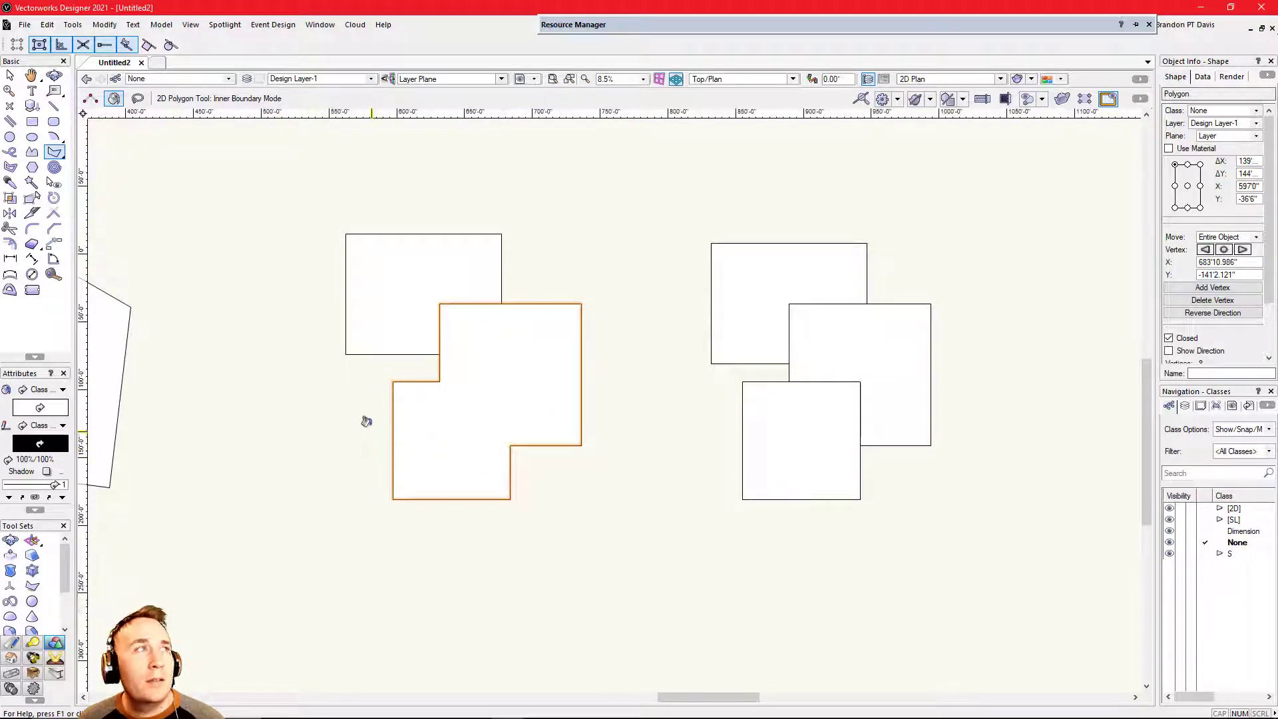
# Step: Create a polygon around the right group of three rectangles in Outer Boundary mode and move it about 142' to the right
pyautogui.click(139, 103)
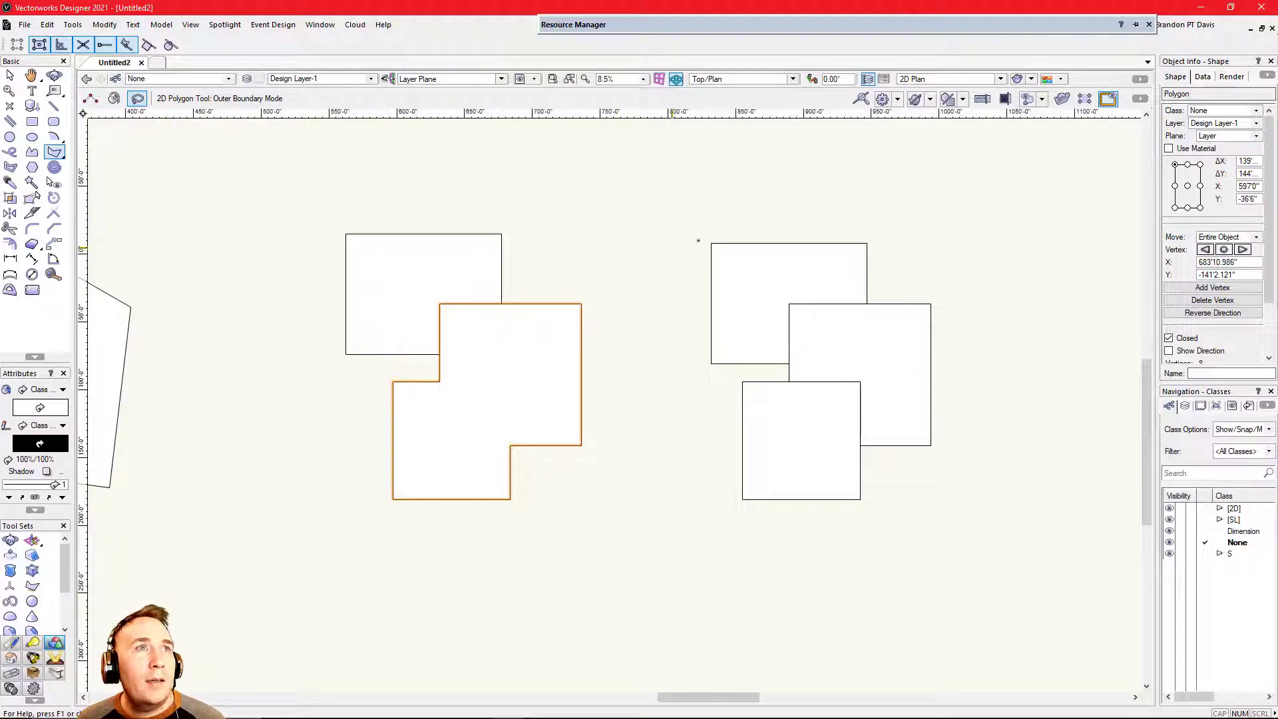
pyautogui.moveTo(973, 545)
pyautogui.mouseDown()
pyautogui.moveTo(998, 516)
pyautogui.moveTo(996, 257)
pyautogui.moveTo(756, 177)
pyautogui.moveTo(620, 331)
pyautogui.moveTo(755, 573)
pyautogui.moveTo(991, 533)
pyautogui.moveTo(997, 520)
pyautogui.mouseUp()
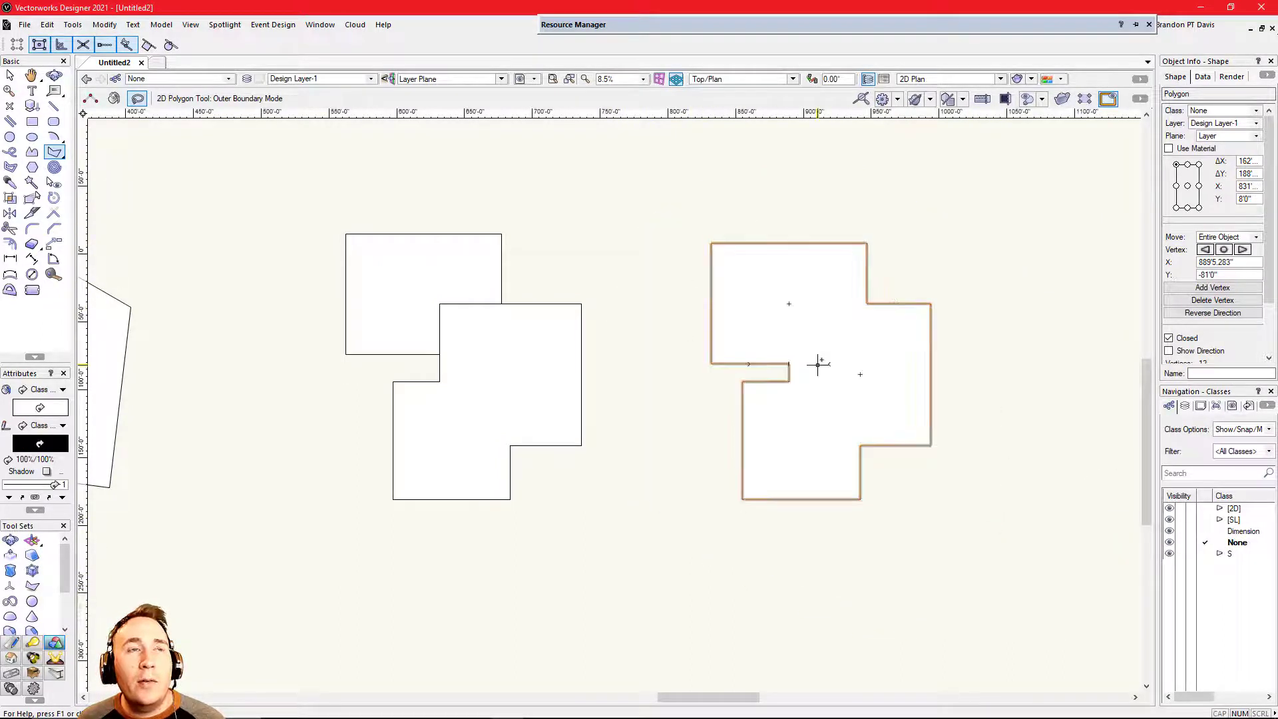
pyautogui.press('x')
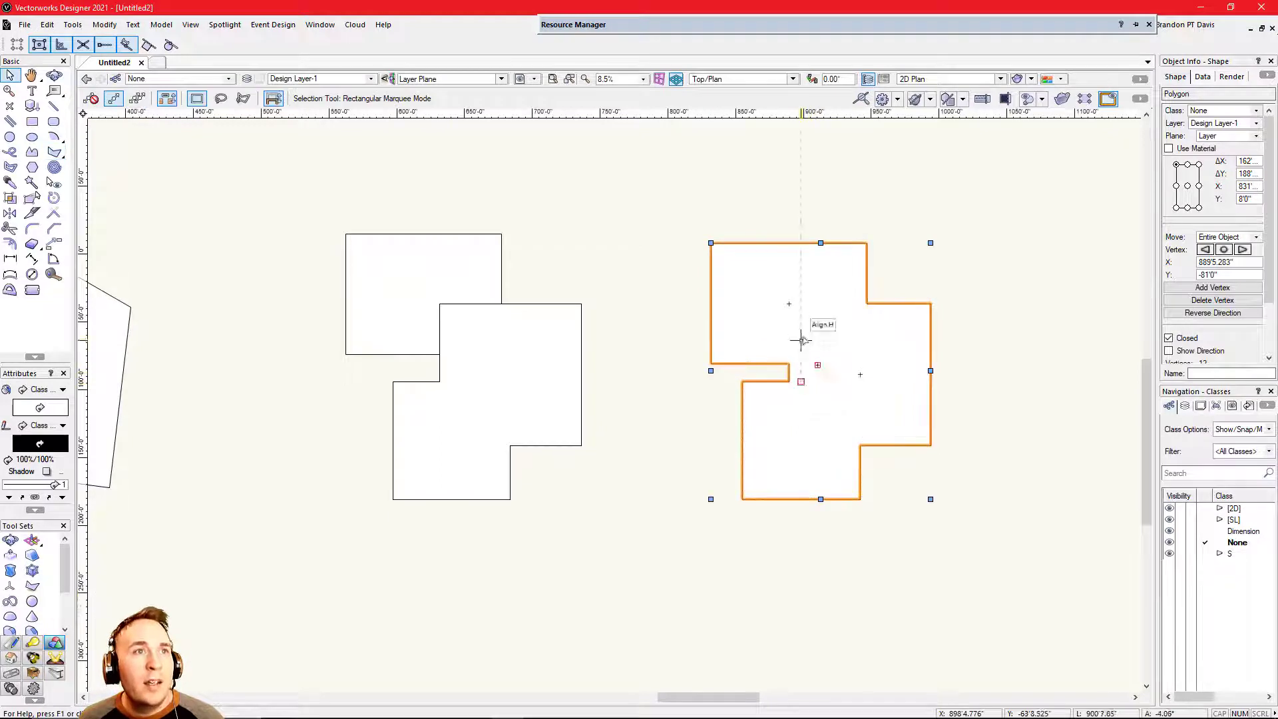
pyautogui.moveTo(801, 337); pyautogui.dragTo(994, 336)
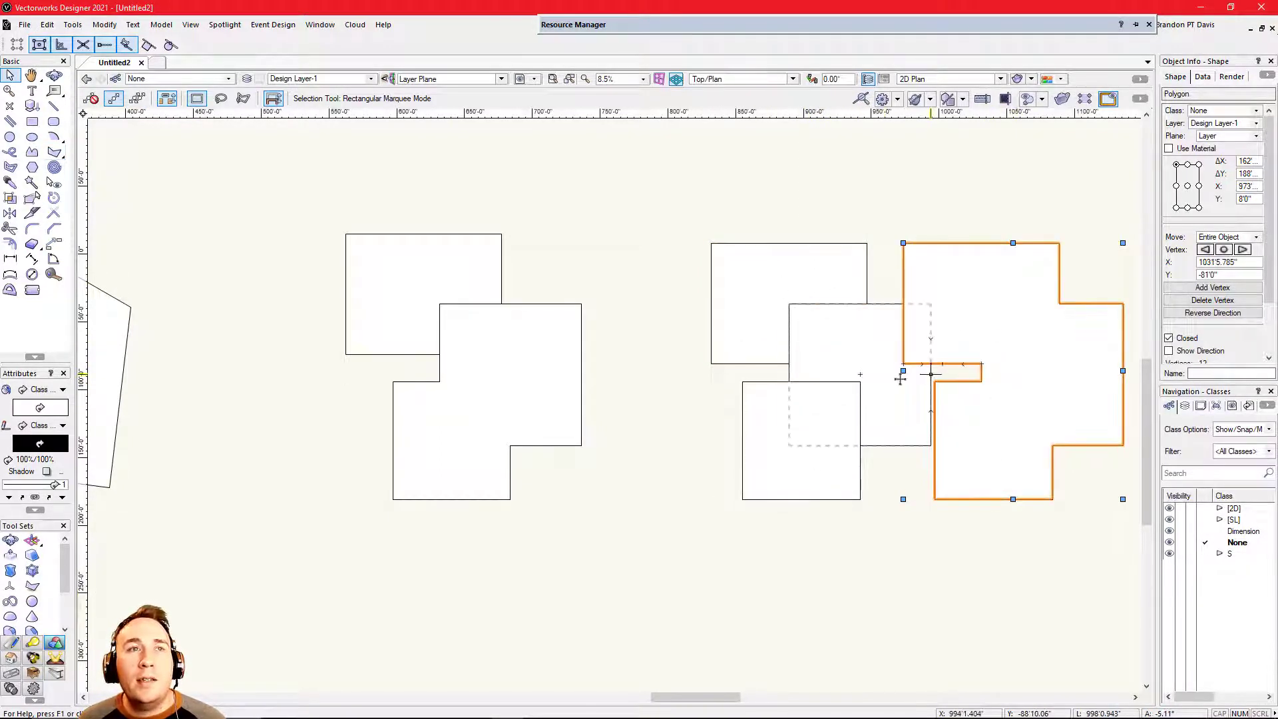
# Step: Move the Outer Boundary polygon a short distance farther right, clear of the three rectangles it was made from
pyautogui.click(818, 415)
pyautogui.click(770, 299)
pyautogui.moveTo(1004, 351); pyautogui.dragTo(1048, 351)
# Step: Draw a 1" double-line polygon in Top Control Line mode with a horizontal segment about 8.1" long and a -30° segment about 4.5" long
pyautogui.click(15, 172)
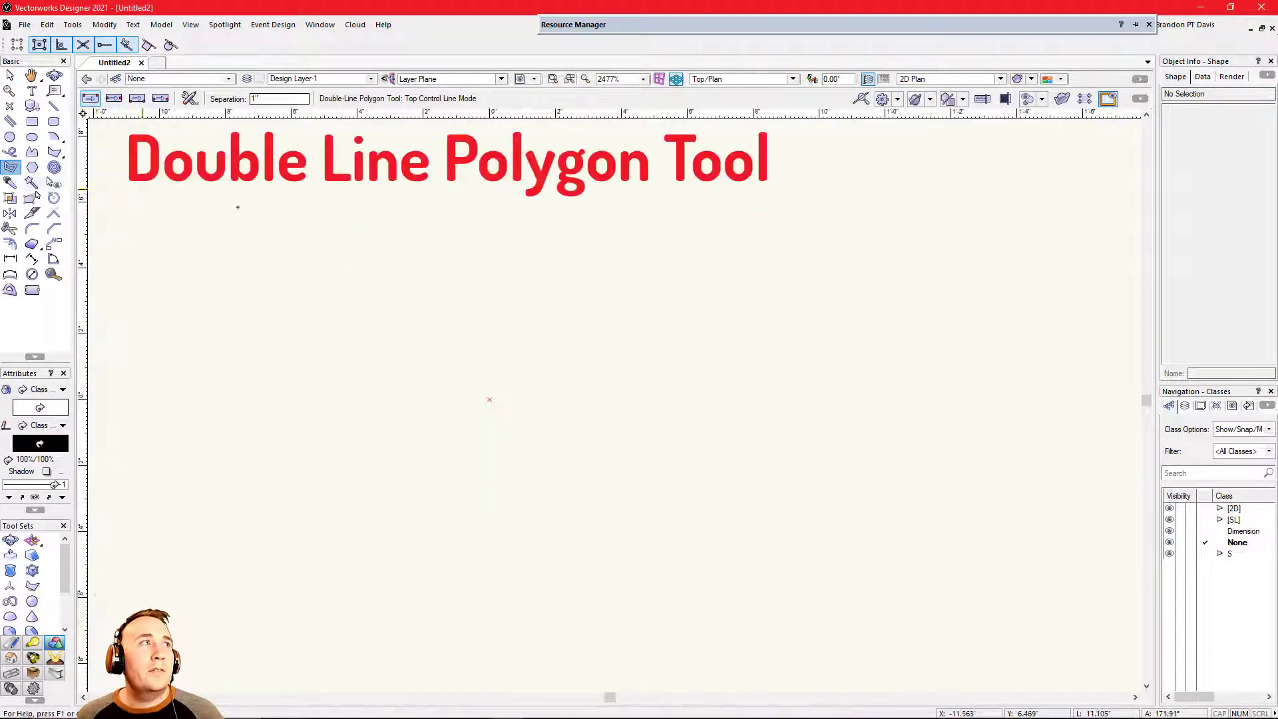
pyautogui.click(301, 228)
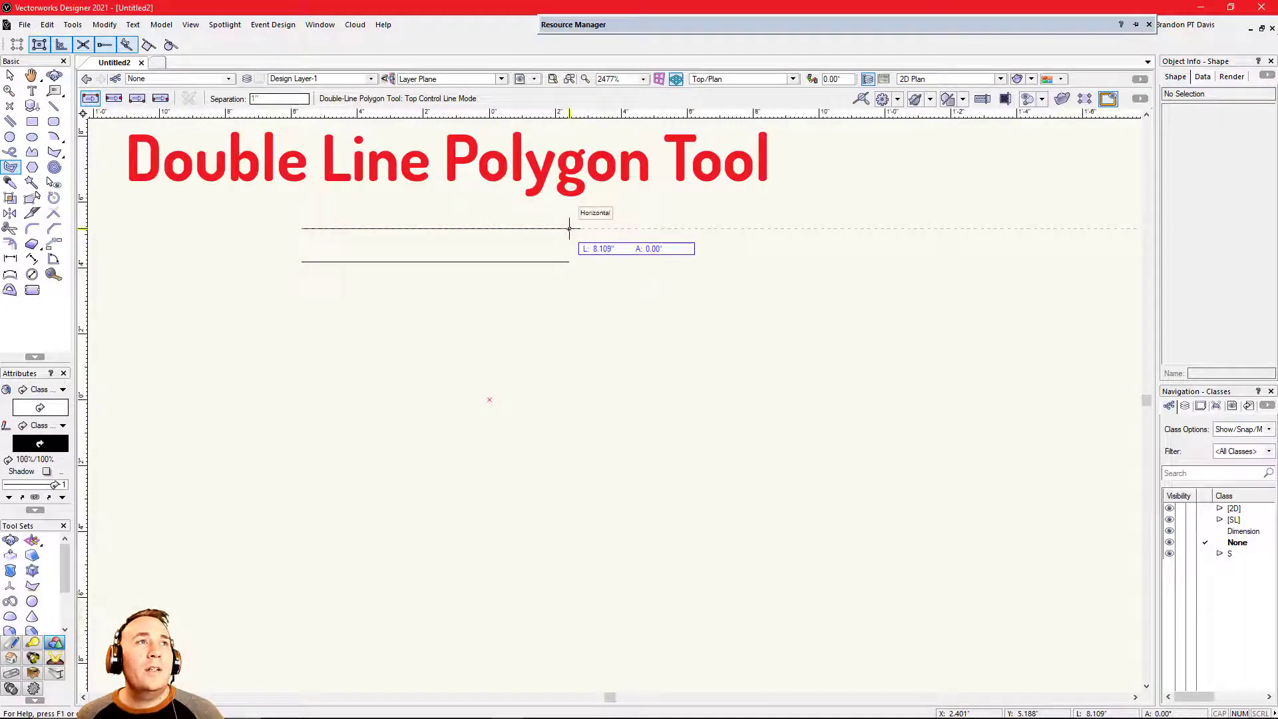
pyautogui.click(569, 228)
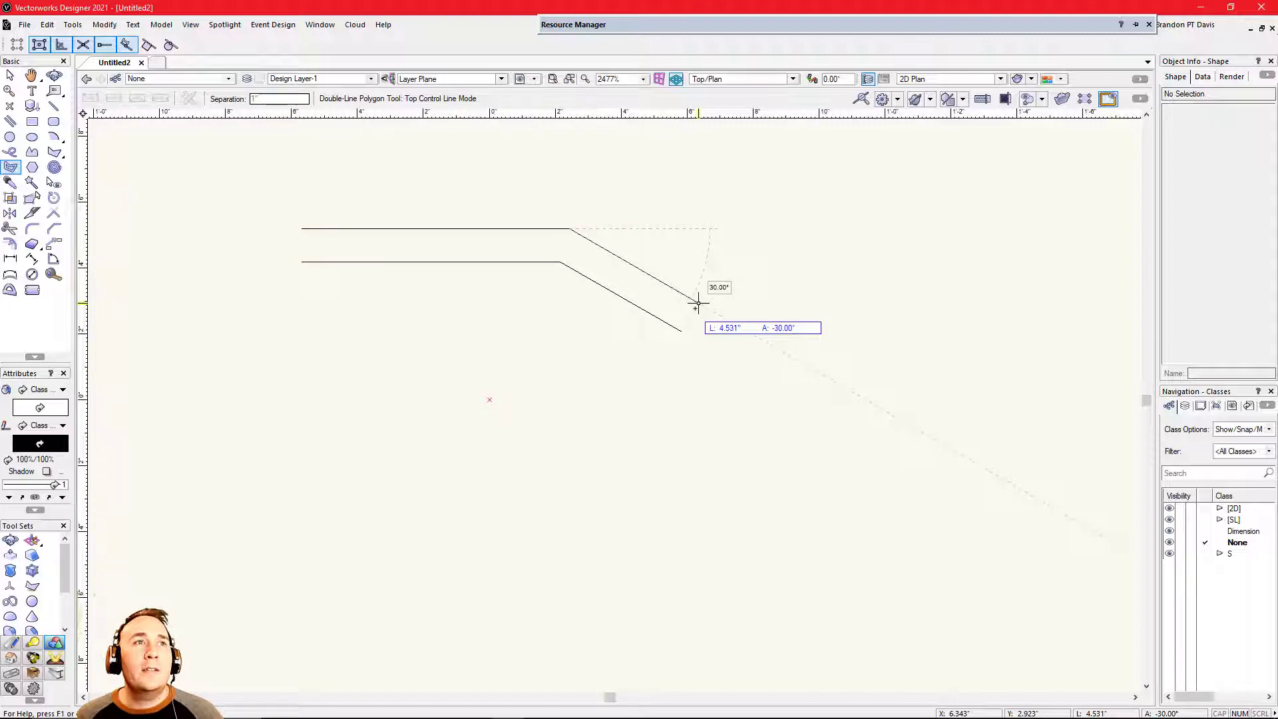
pyautogui.doubleClick(697, 303)
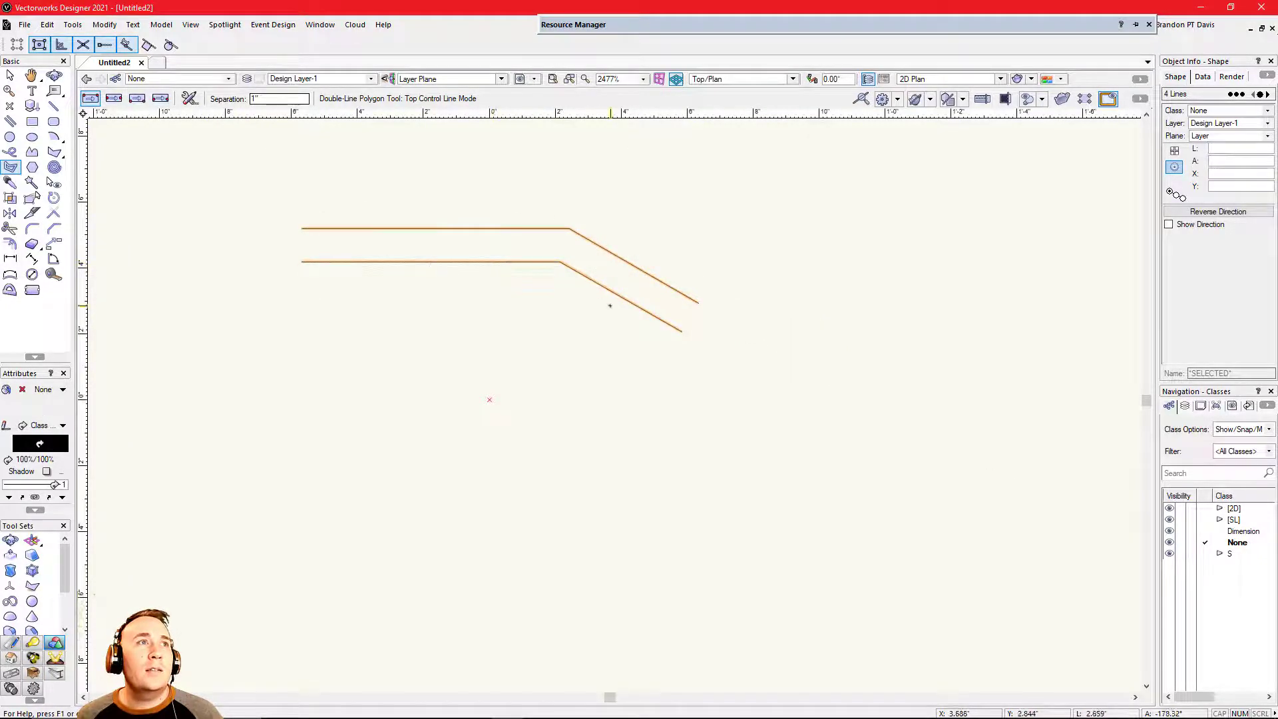
# Step: Close both open ends of the double-line shape with straight lines between their endpoints
pyautogui.scroll(-1, 440, 370)
pyautogui.scroll(1, 322, 295)
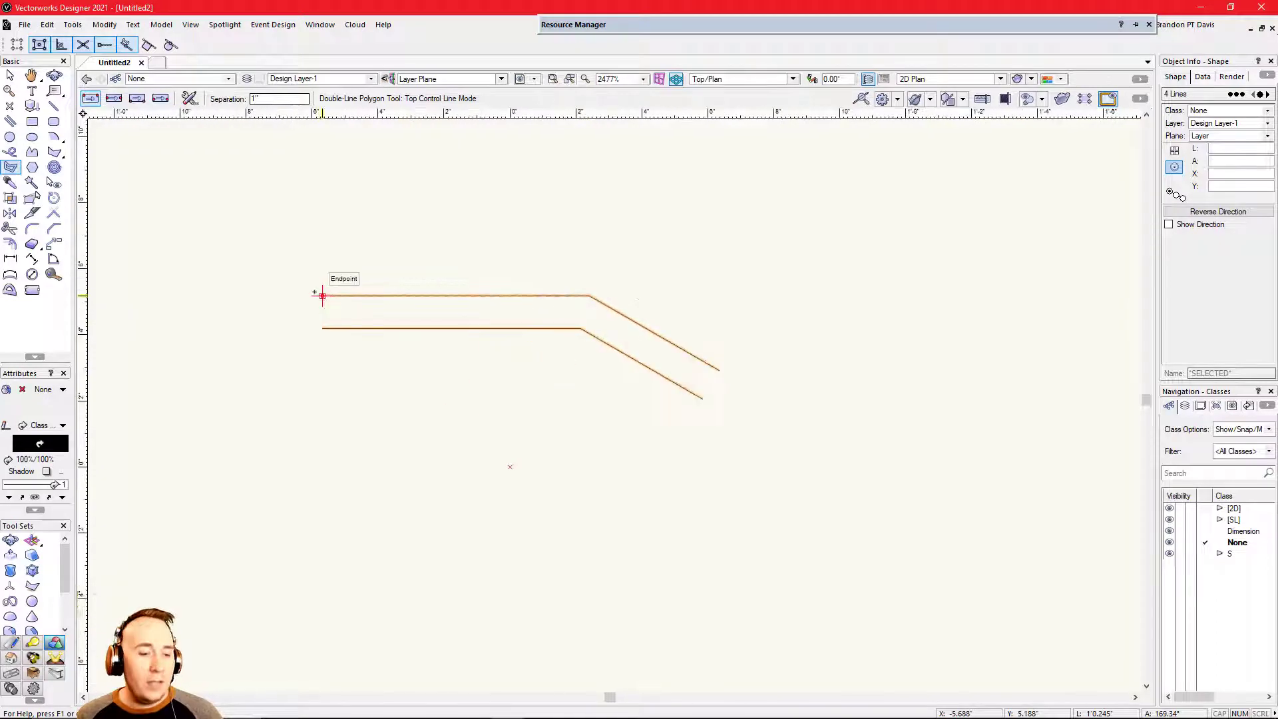
pyautogui.press('2')
pyautogui.click(322, 295)
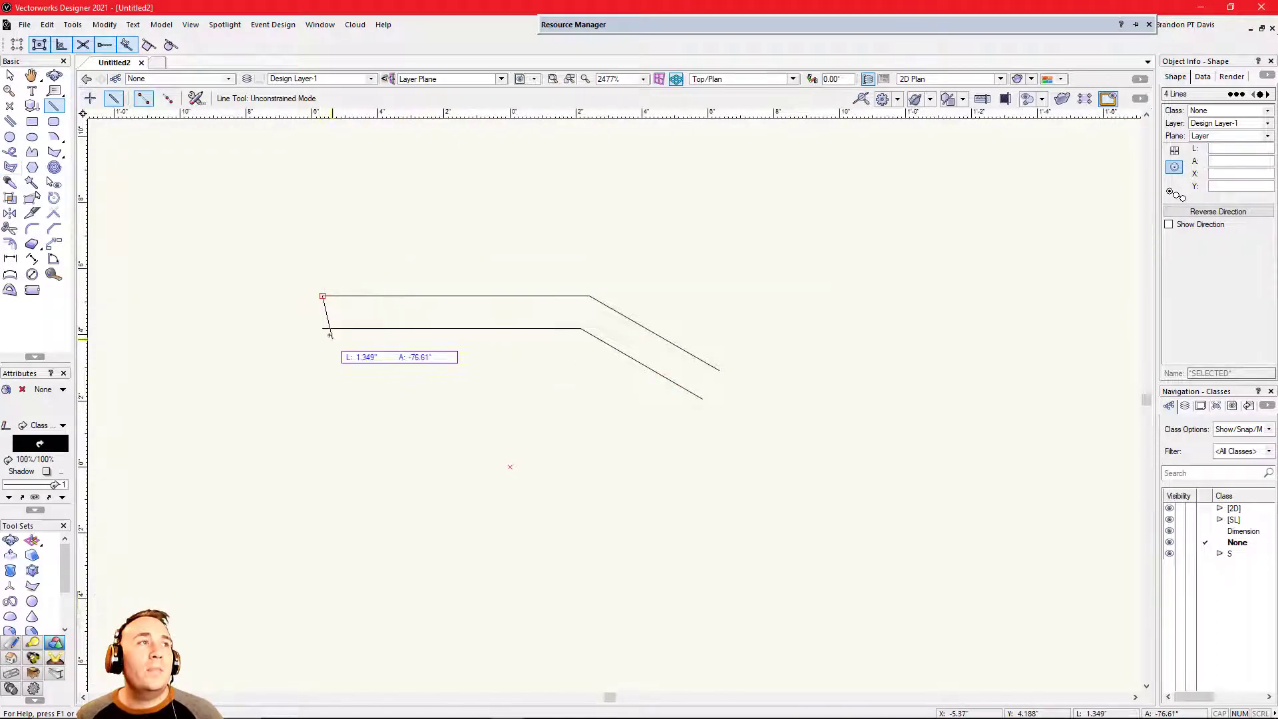
pyautogui.click(322, 328)
pyautogui.click(703, 398)
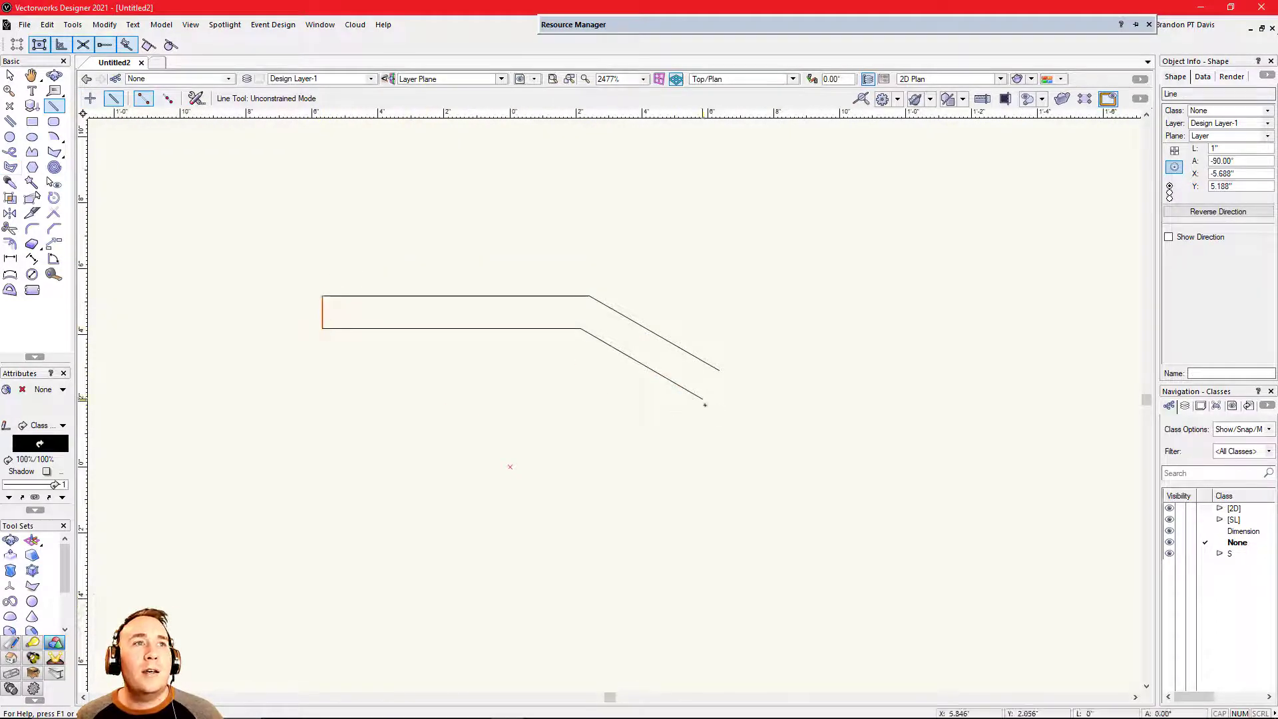
pyautogui.click(718, 370)
# Step: Set the Double Line preferences to Create Polygons and draw a horizontal double-line segment about 8" long above the existing shape
pyautogui.click(11, 167)
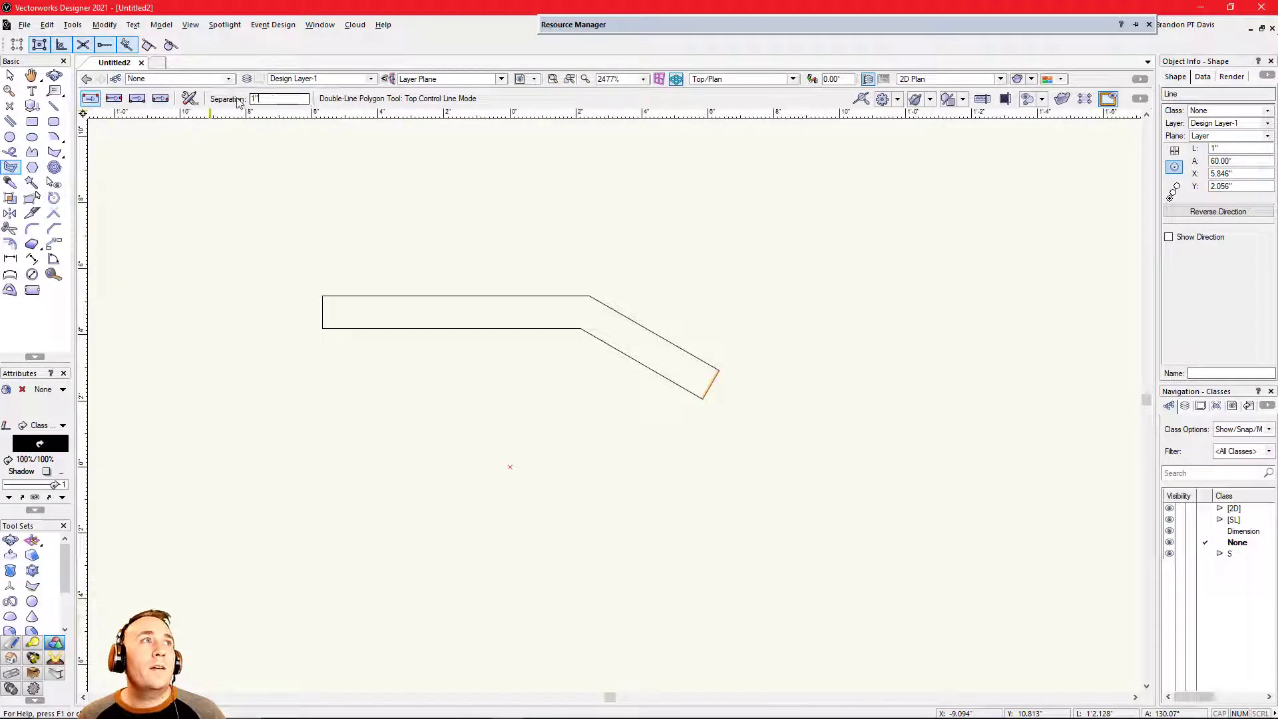
pyautogui.click(194, 99)
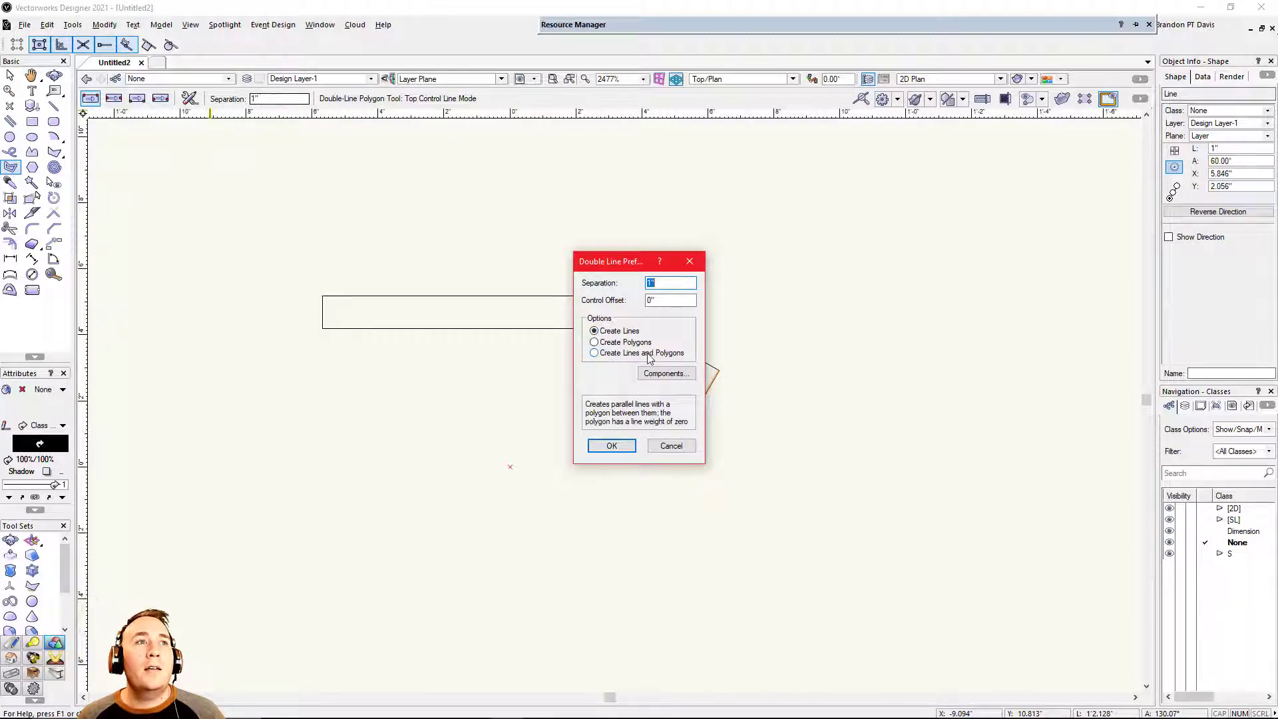
pyautogui.click(594, 342)
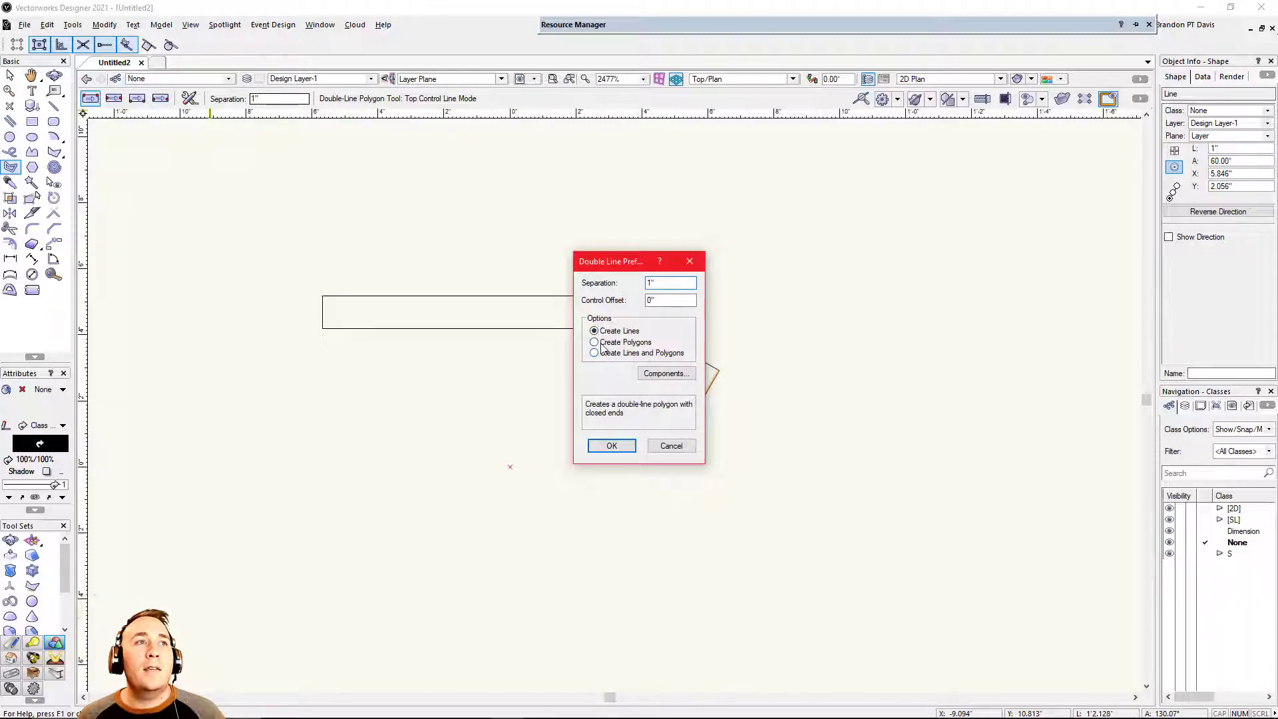
pyautogui.click(611, 445)
pyautogui.click(303, 182)
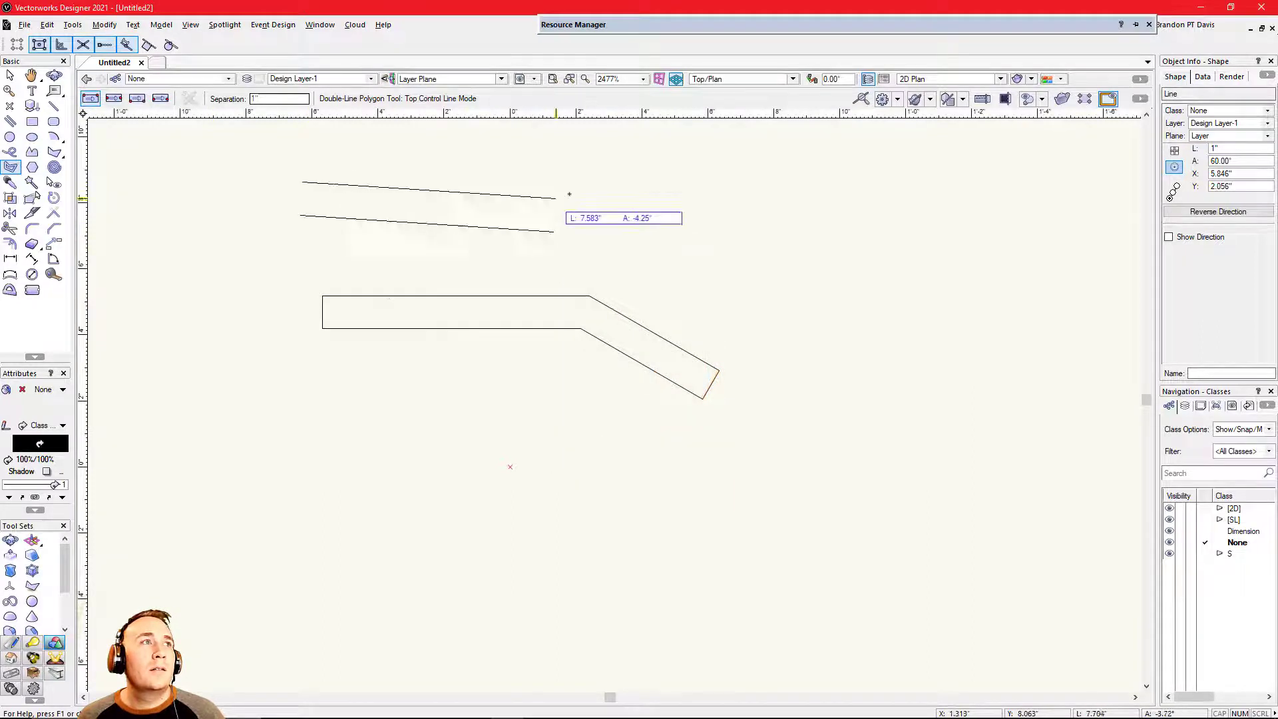
pyautogui.click(569, 181)
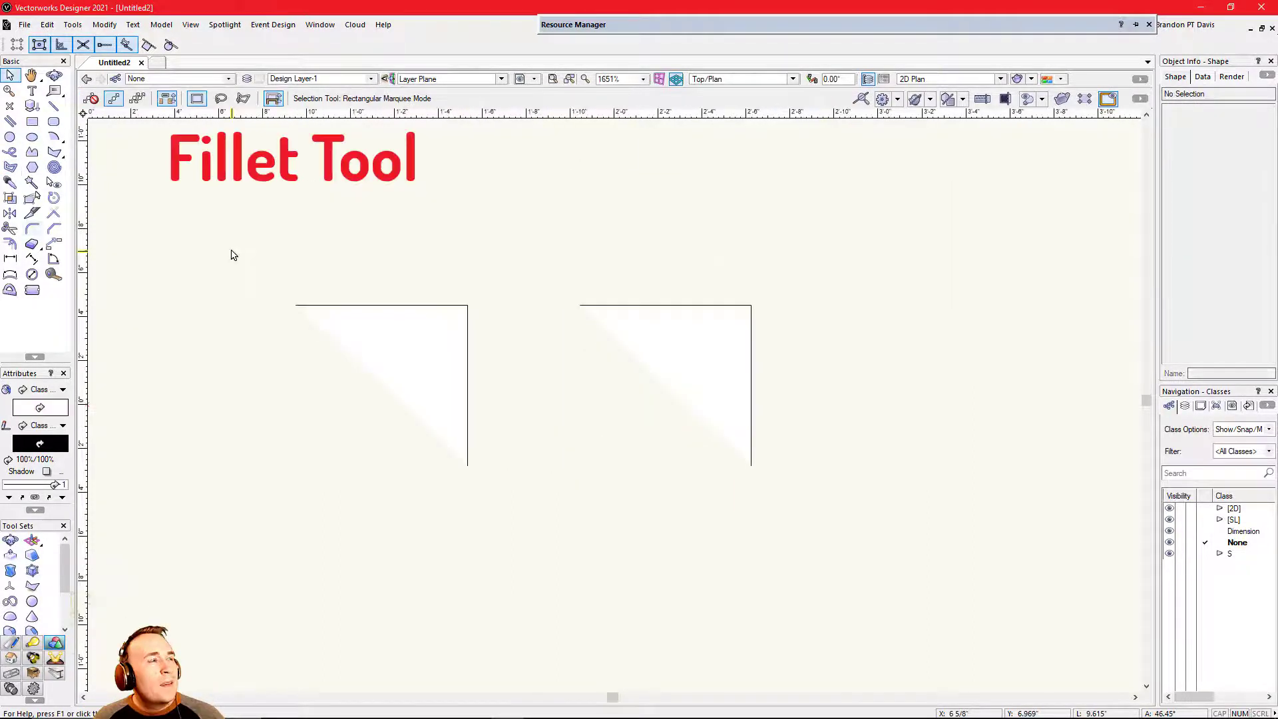
# Step: Fillet the upper-right corner of the left polyline with a 3" radius in Trim Mode
pyautogui.click(38, 232)
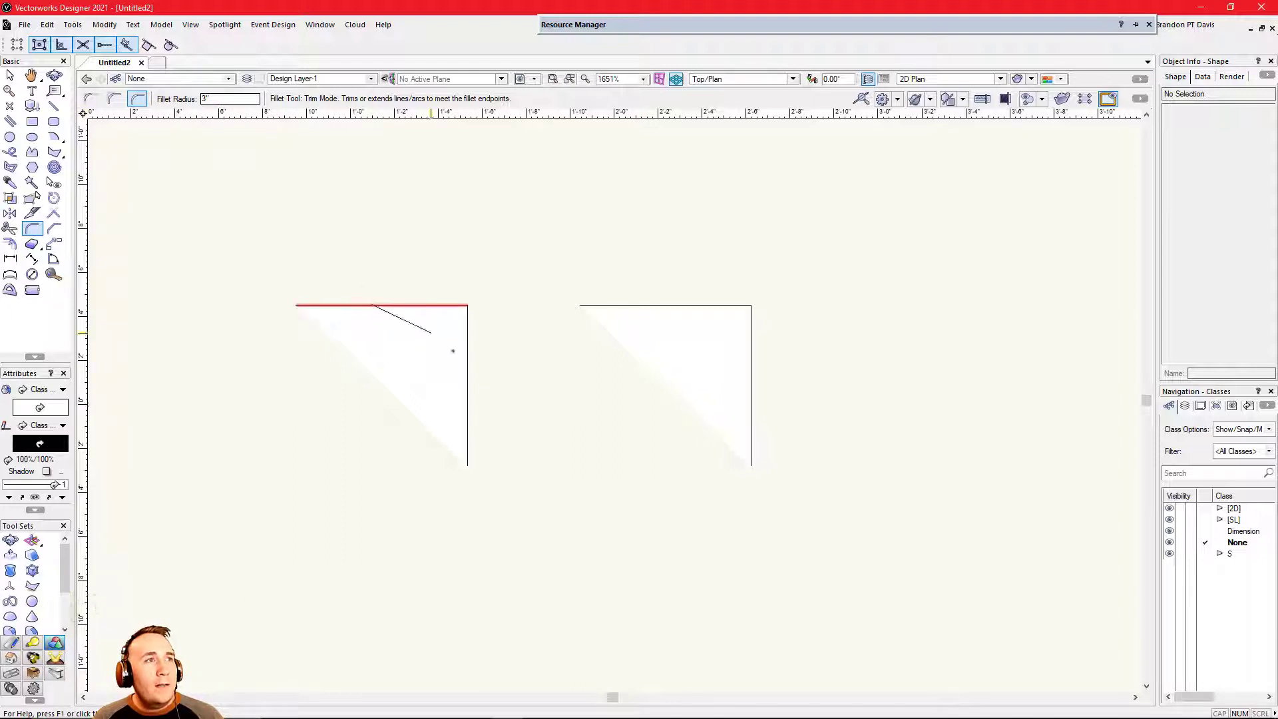
pyautogui.click(469, 392)
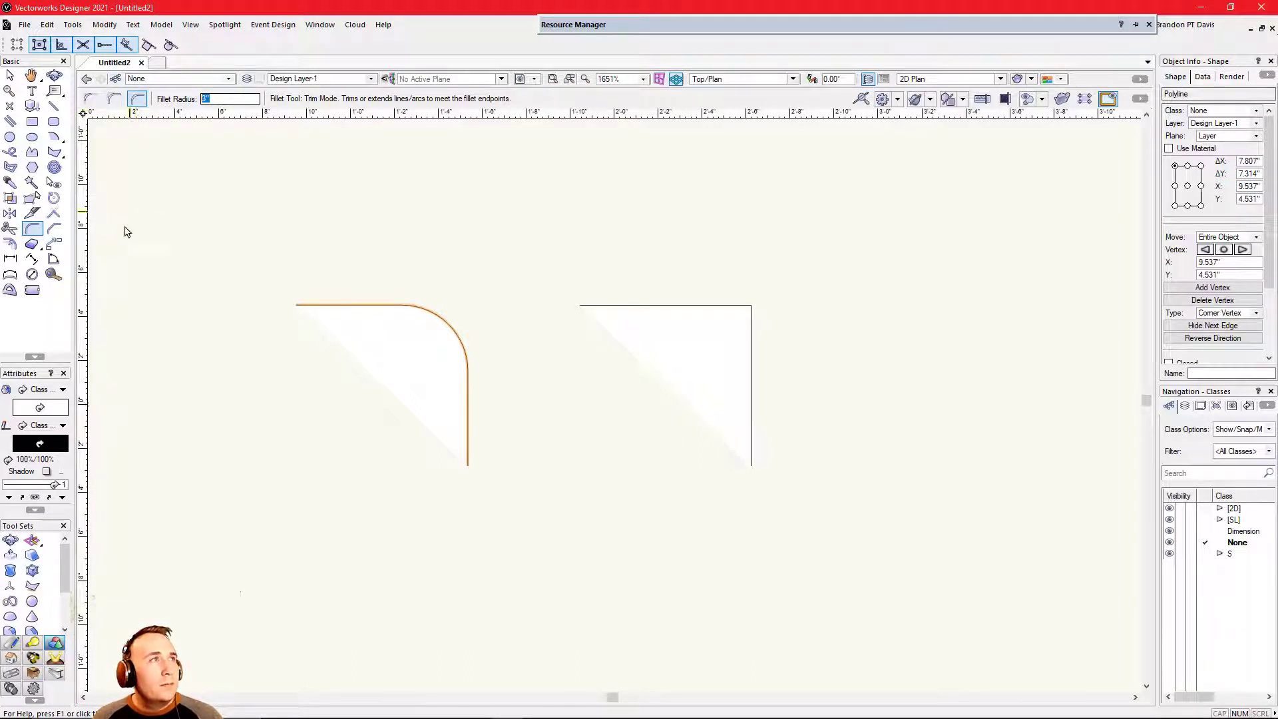
pyautogui.click(53, 229)
pyautogui.click(32, 229)
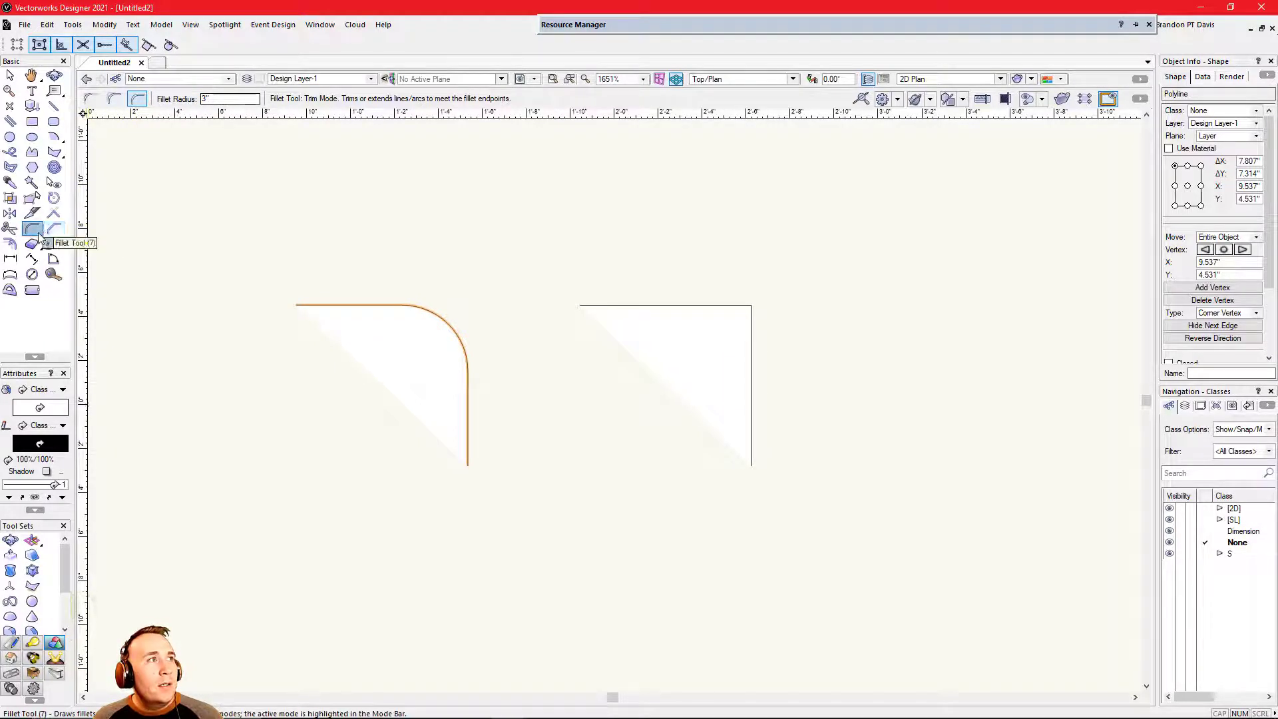
pyautogui.press('7')
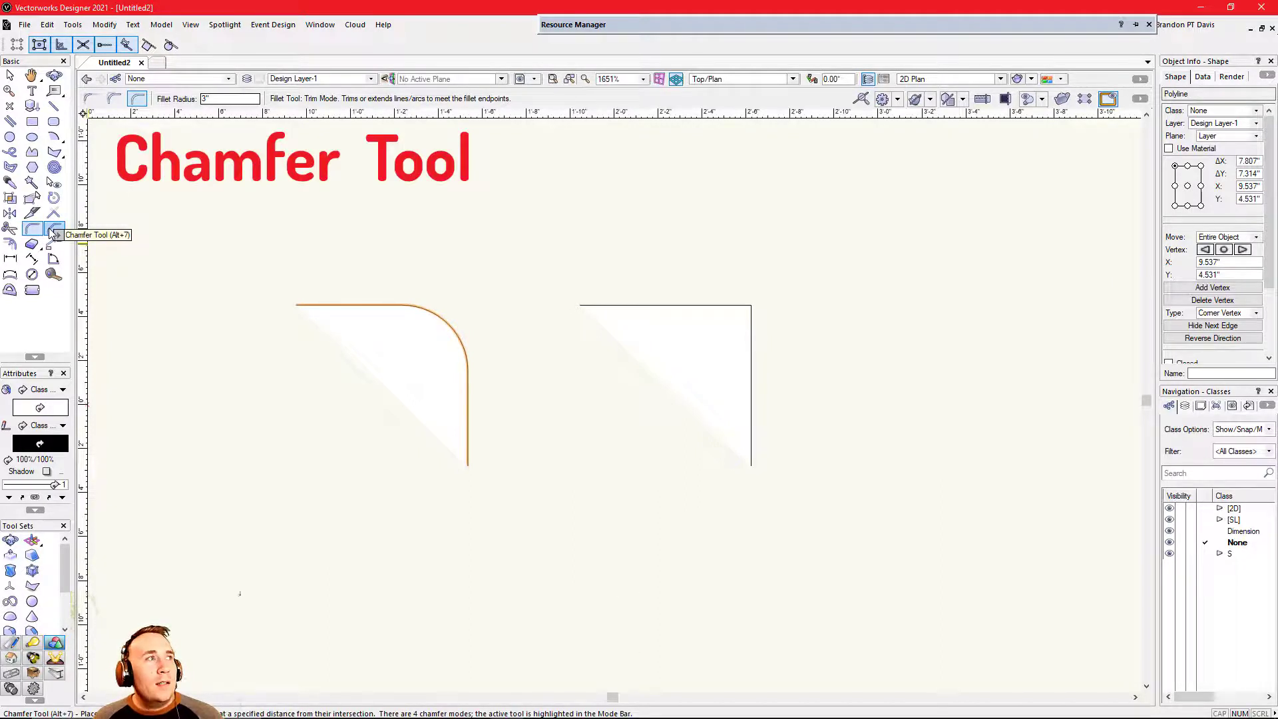
# Step: Chamfer the upper-right corner of the right polyline in Standard Mode with first and second line distances of 1"
pyautogui.click(54, 229)
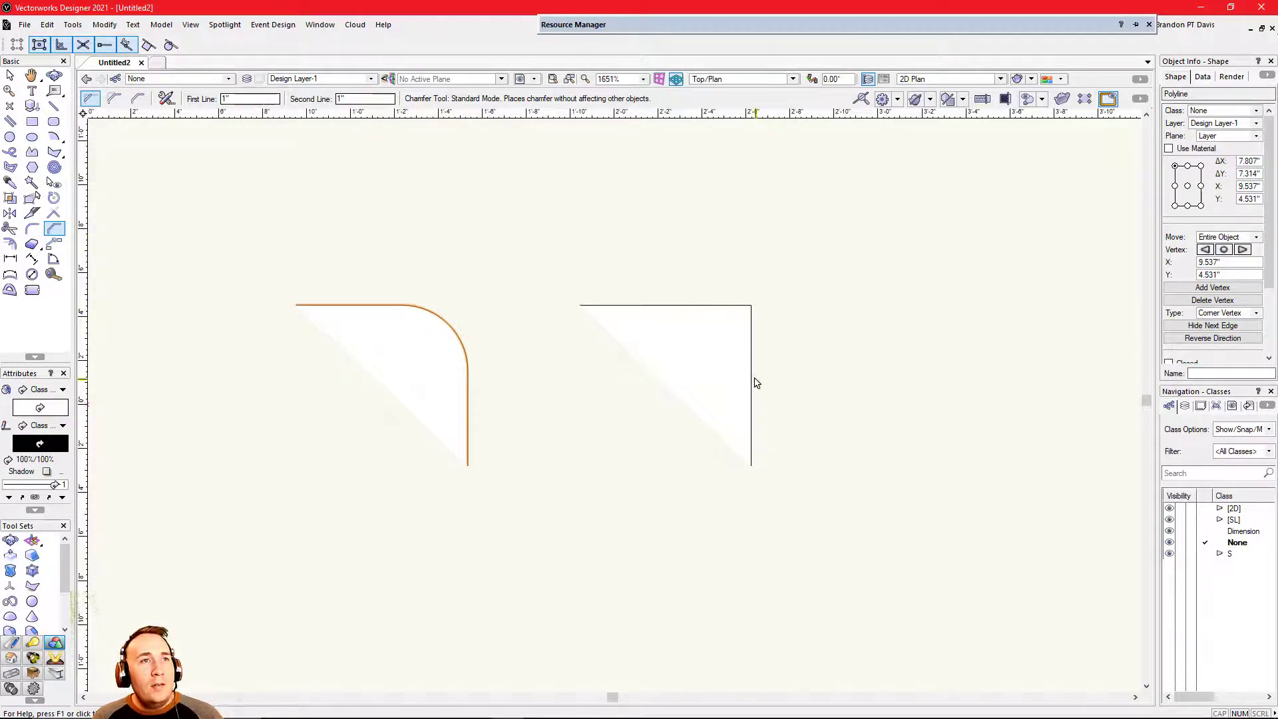
pyautogui.click(682, 307)
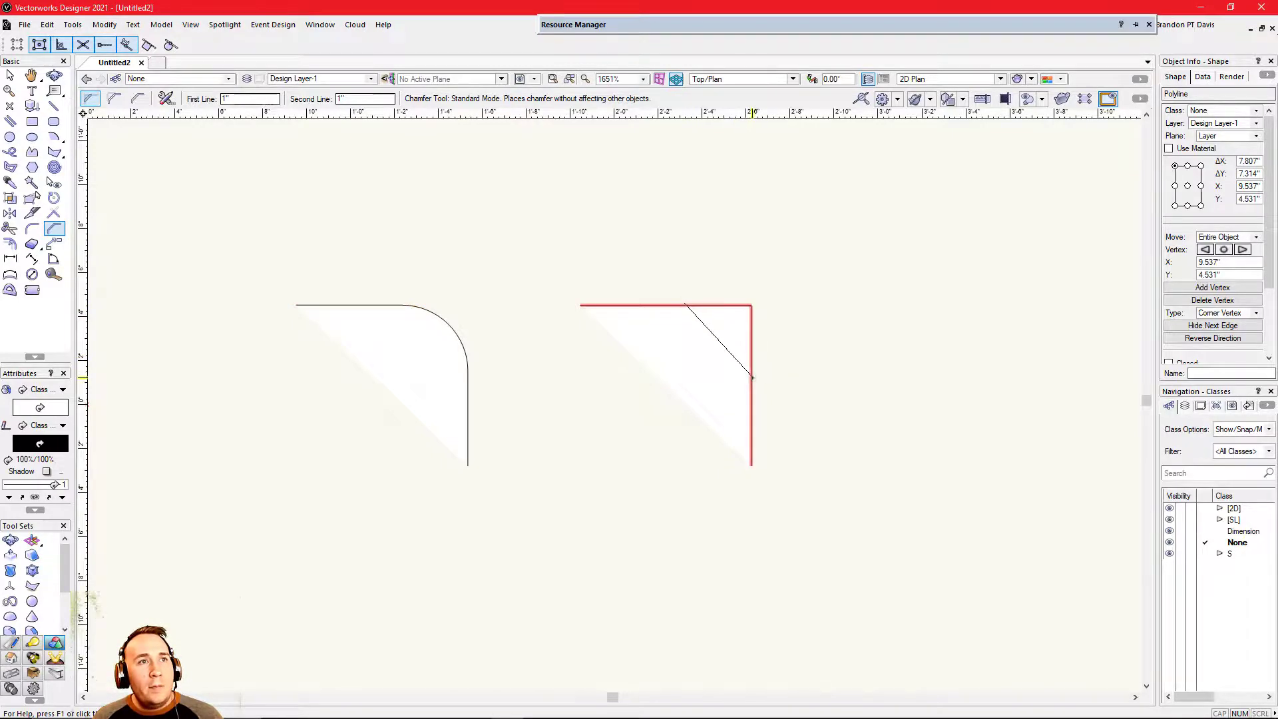
pyautogui.click(752, 347)
pyautogui.scroll(3, 752, 347)
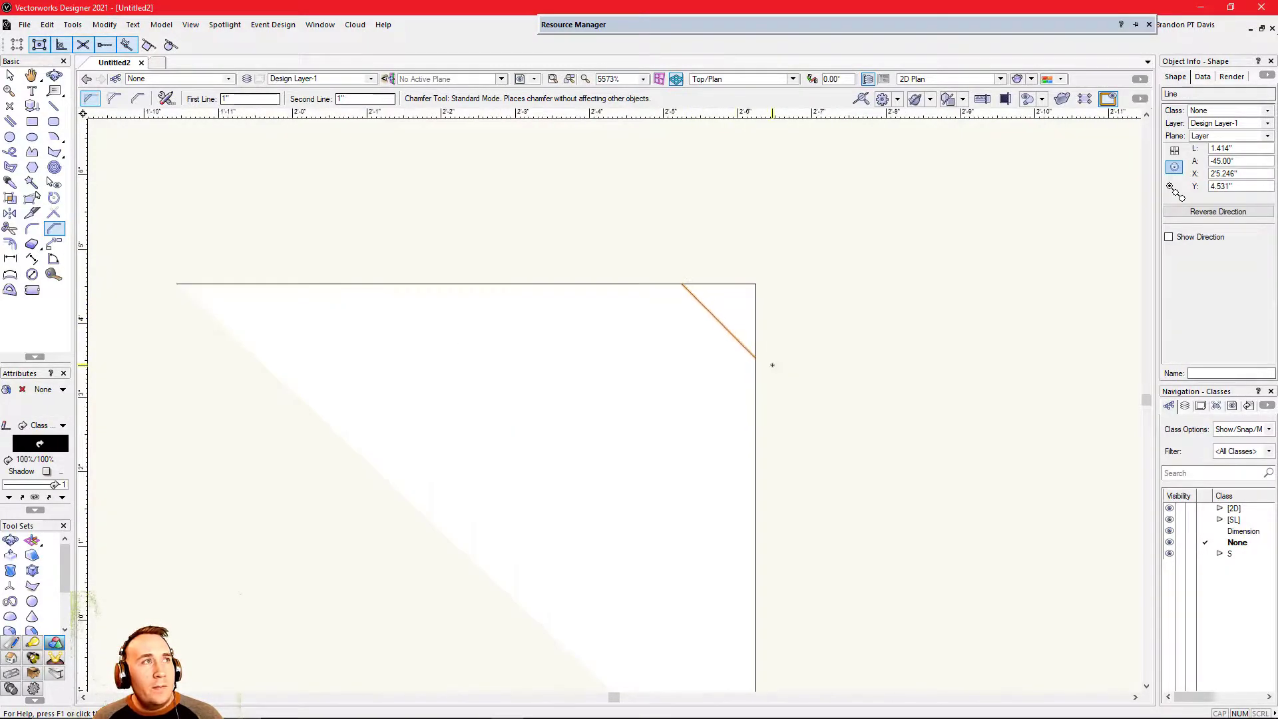
pyautogui.scroll(-1, 595, 294)
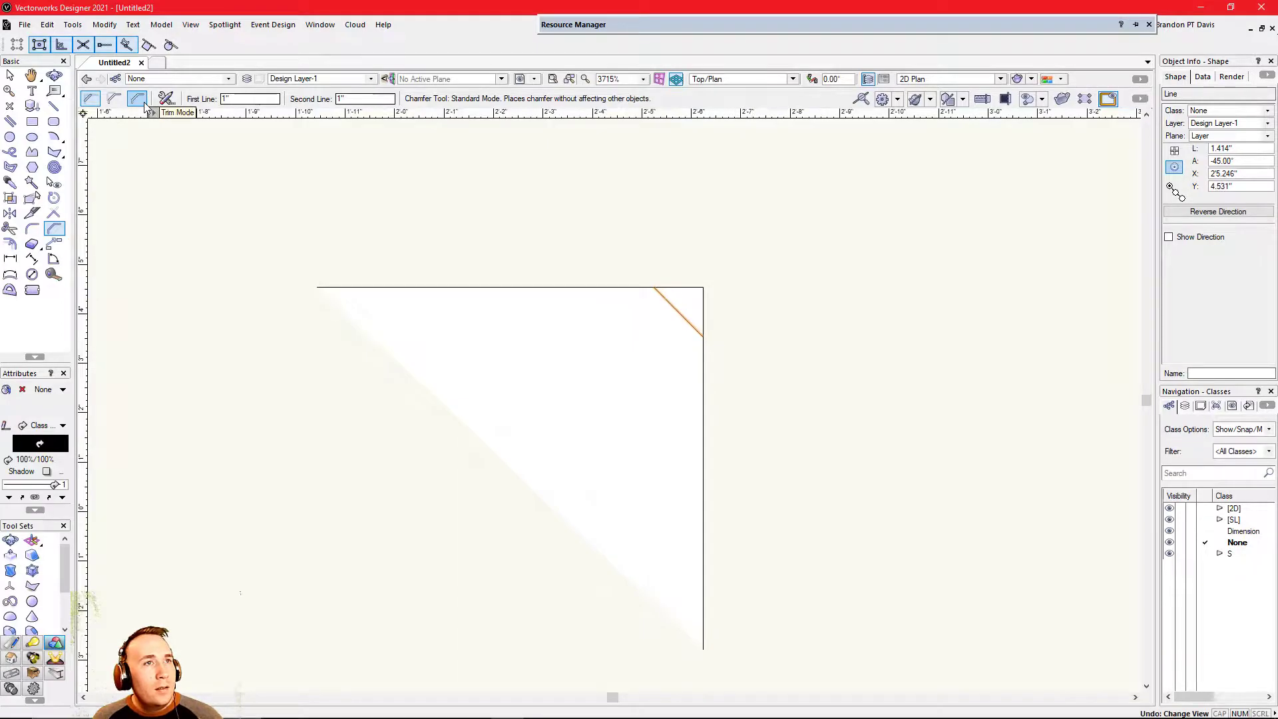